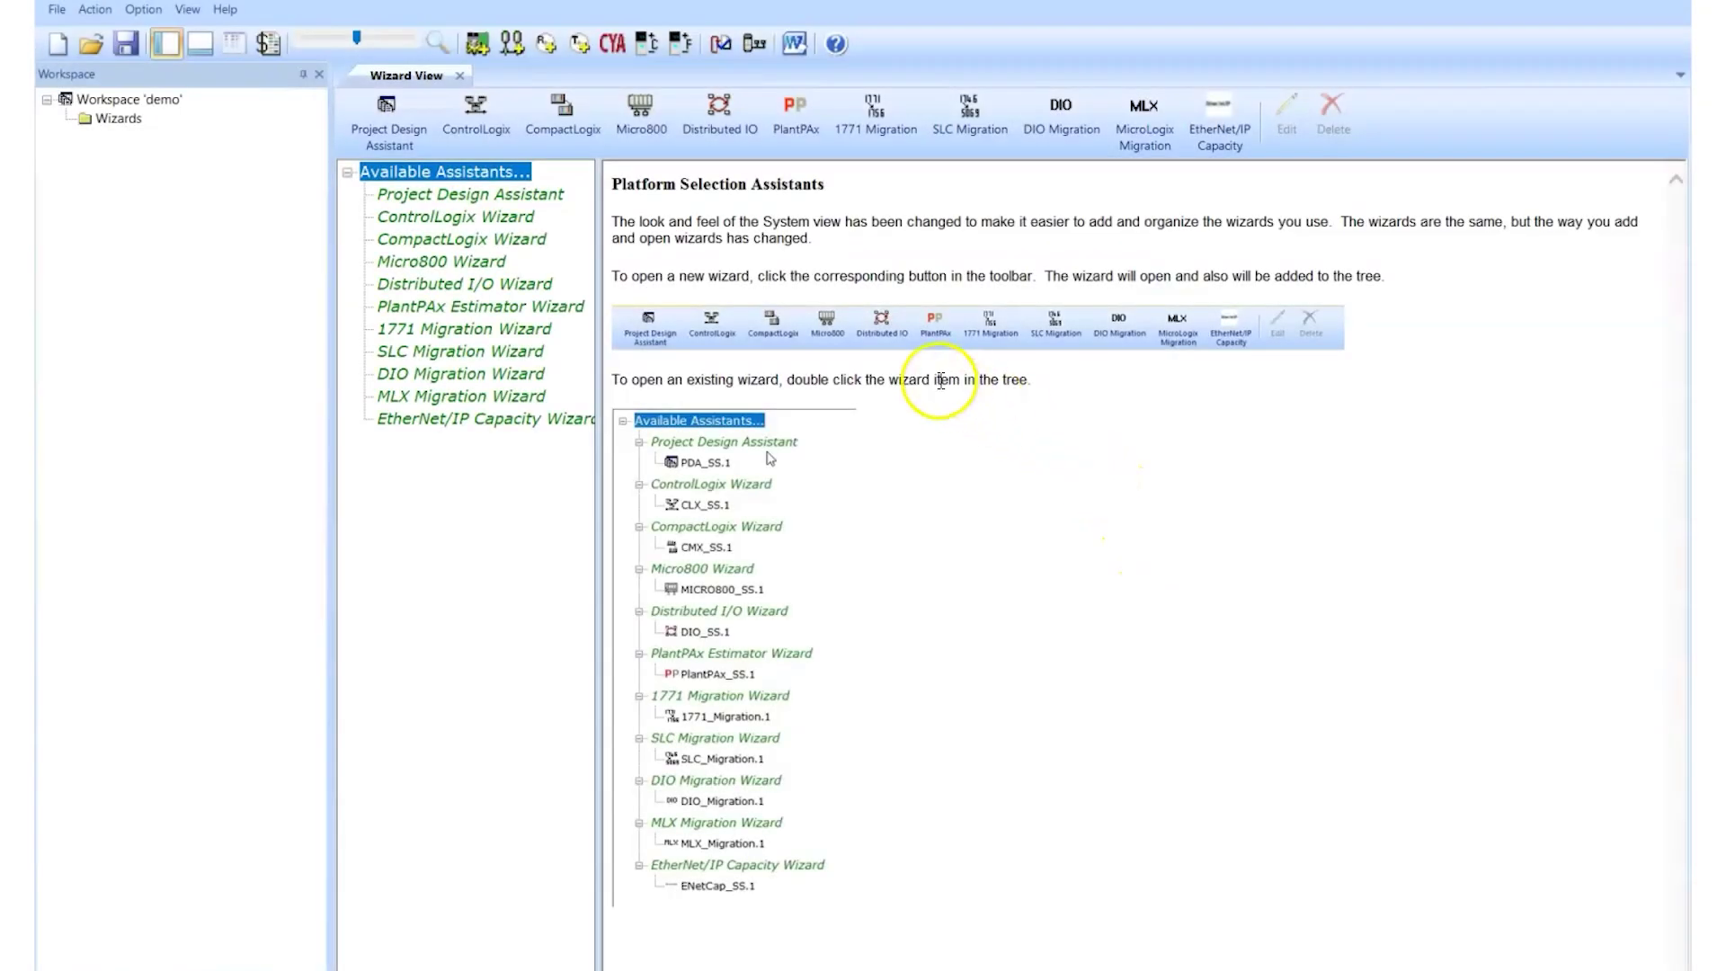
Step: Create EtherNet/IP001 as an Integrated EtherNet/IP network using the CPwE Layout Wizard
left_click(511, 43)
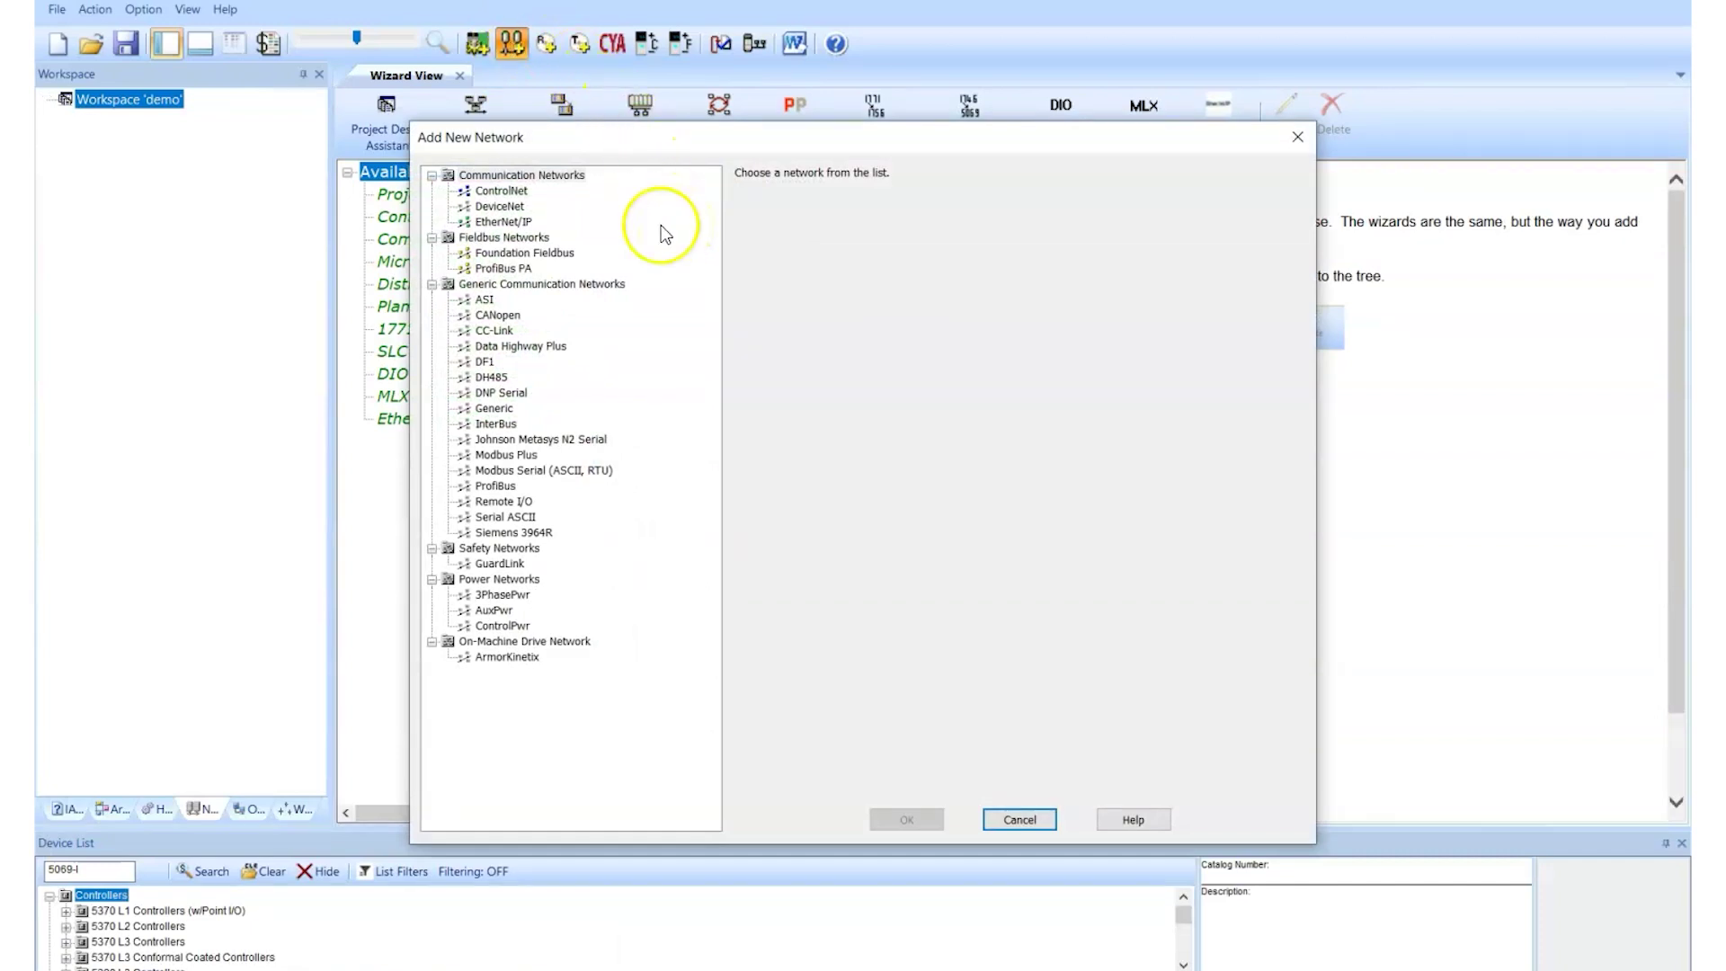
left_click(508, 222)
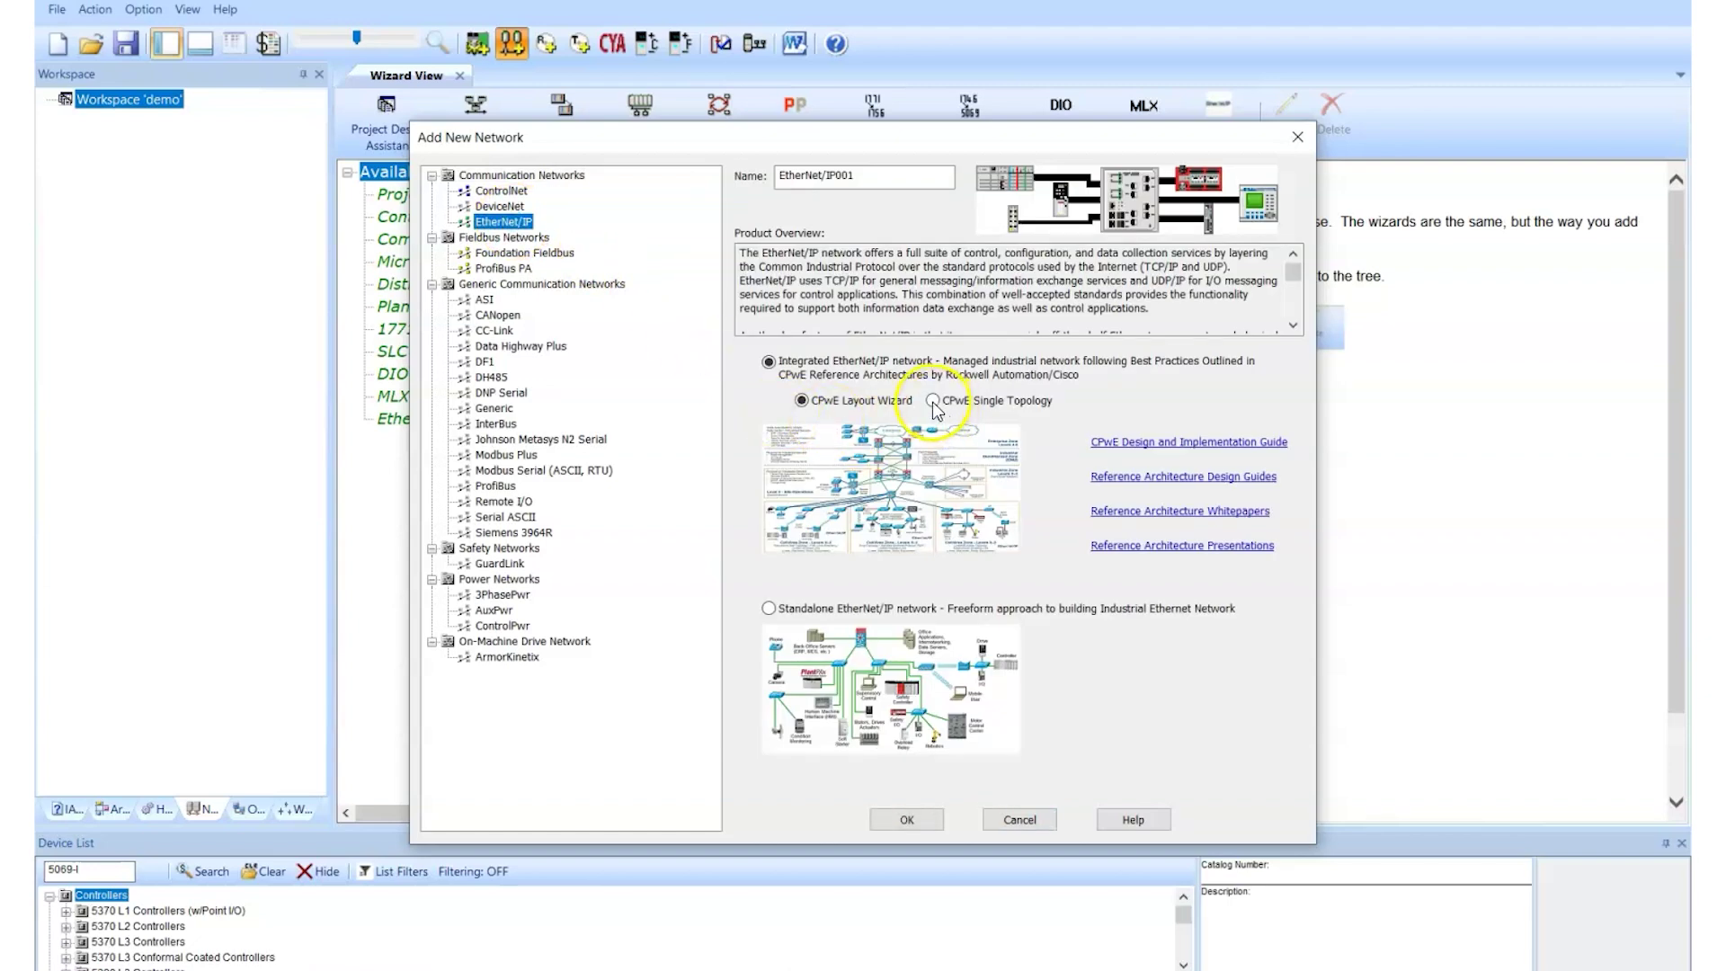
left_click(932, 401)
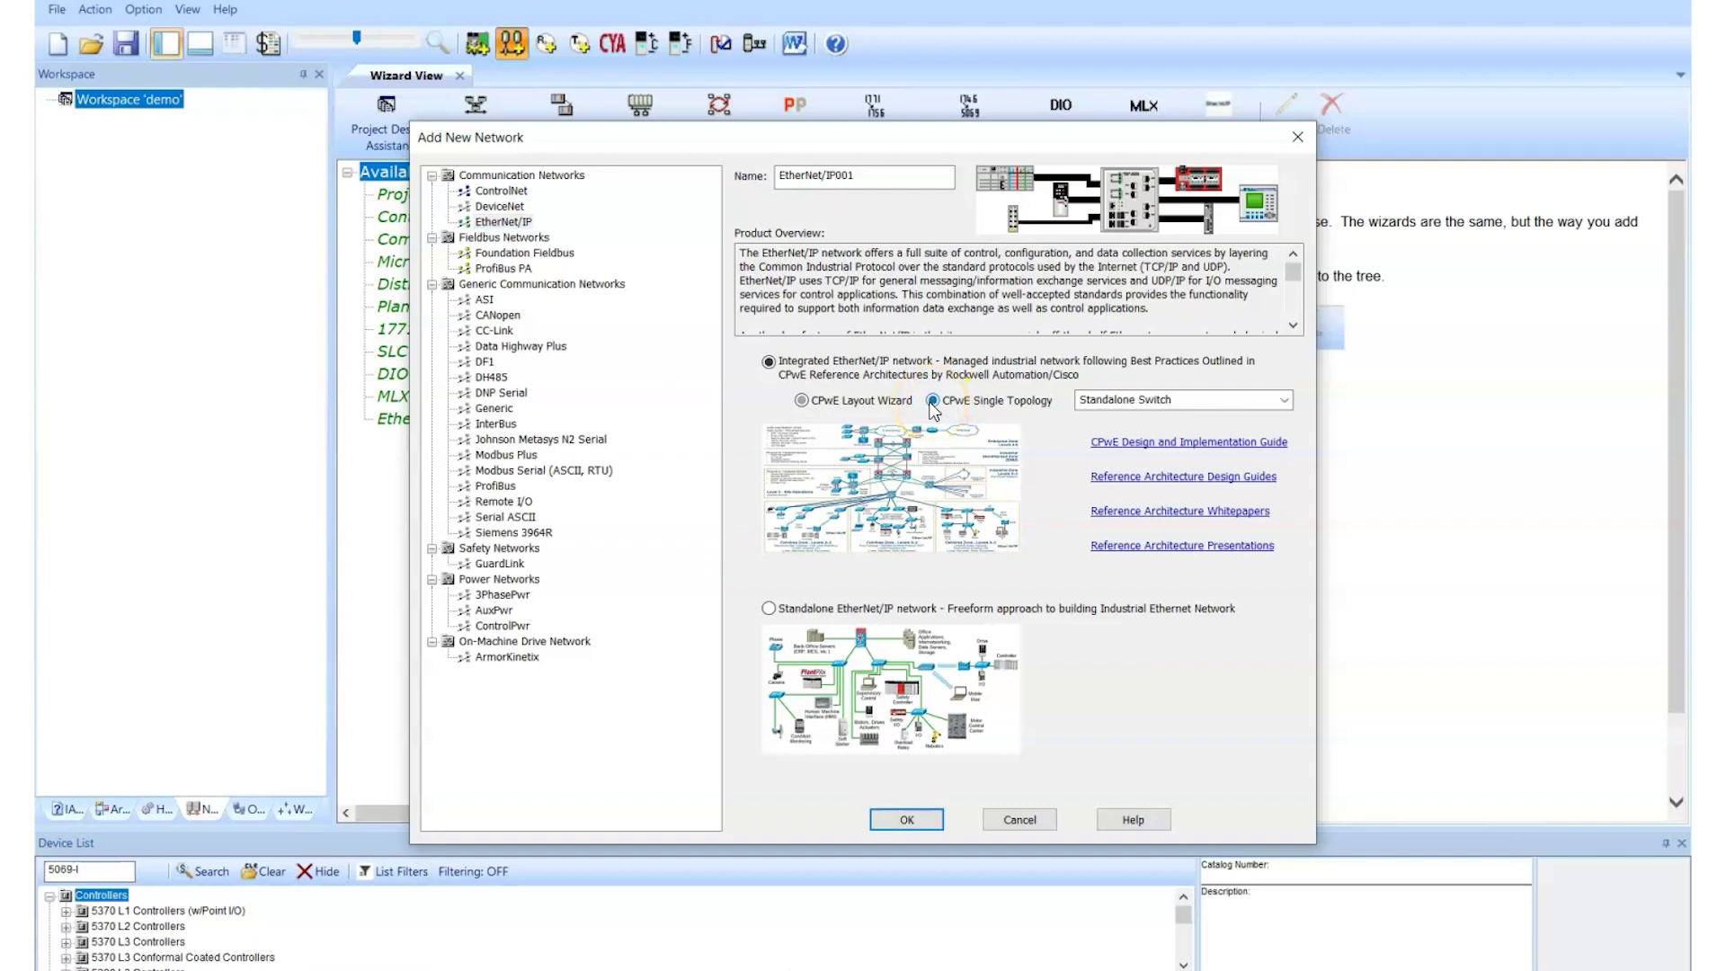
left_click(1286, 402)
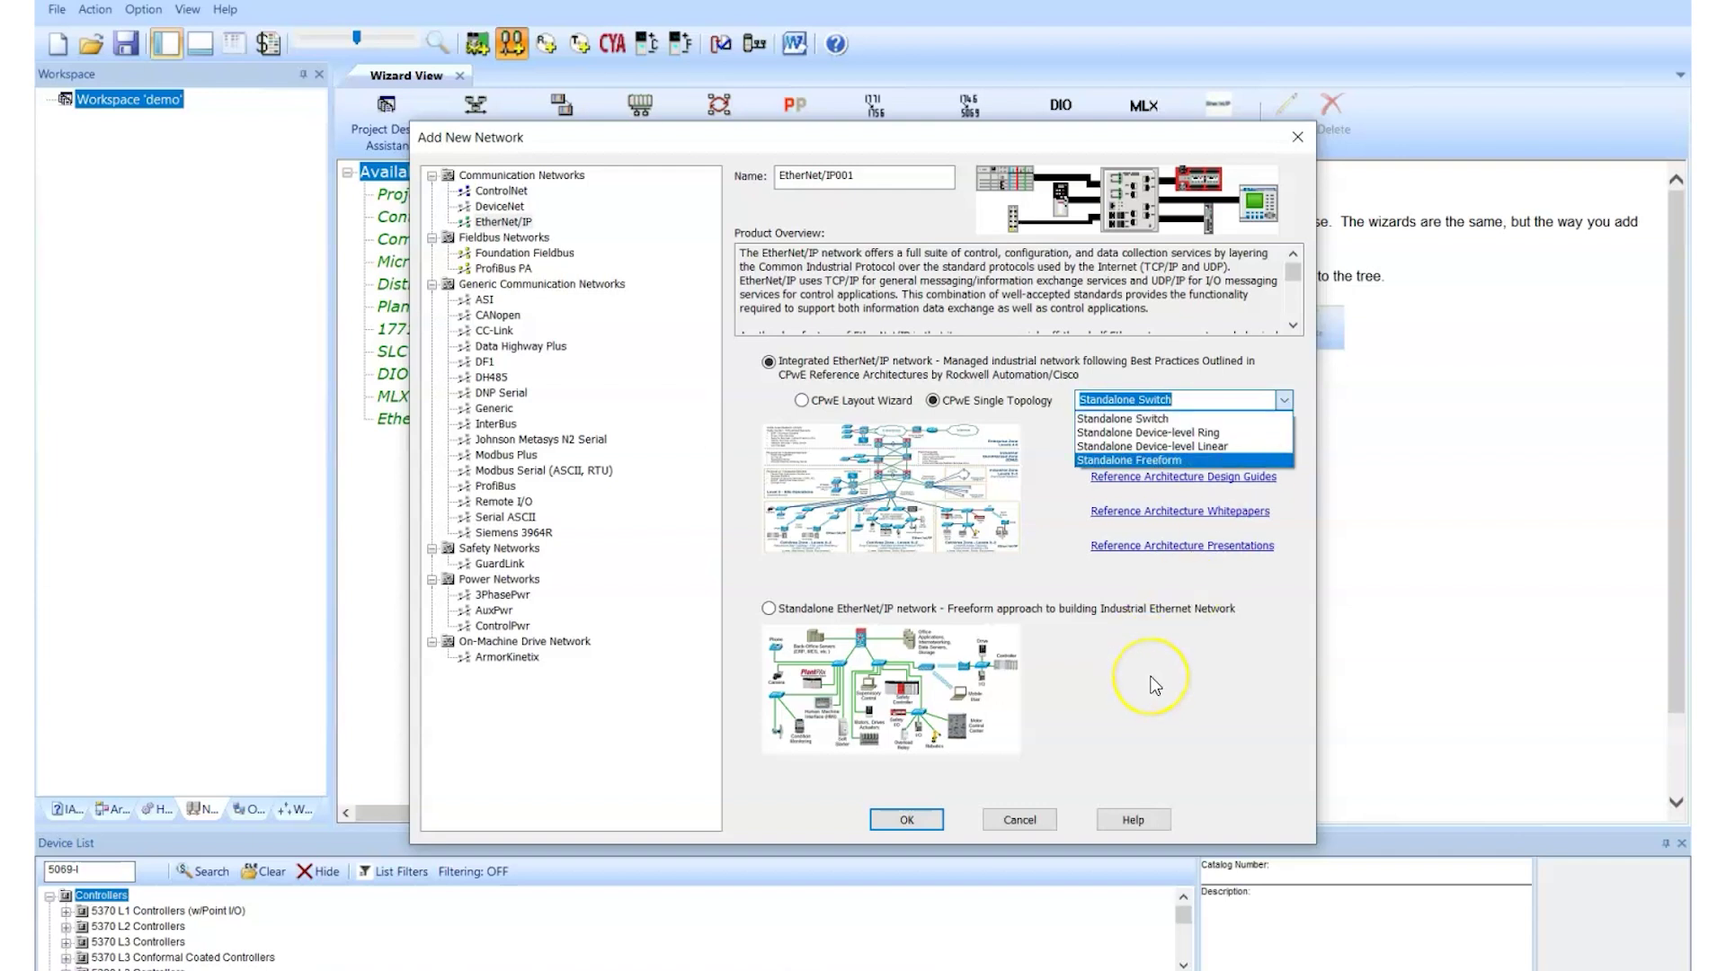
left_click(772, 613)
left_click(770, 610)
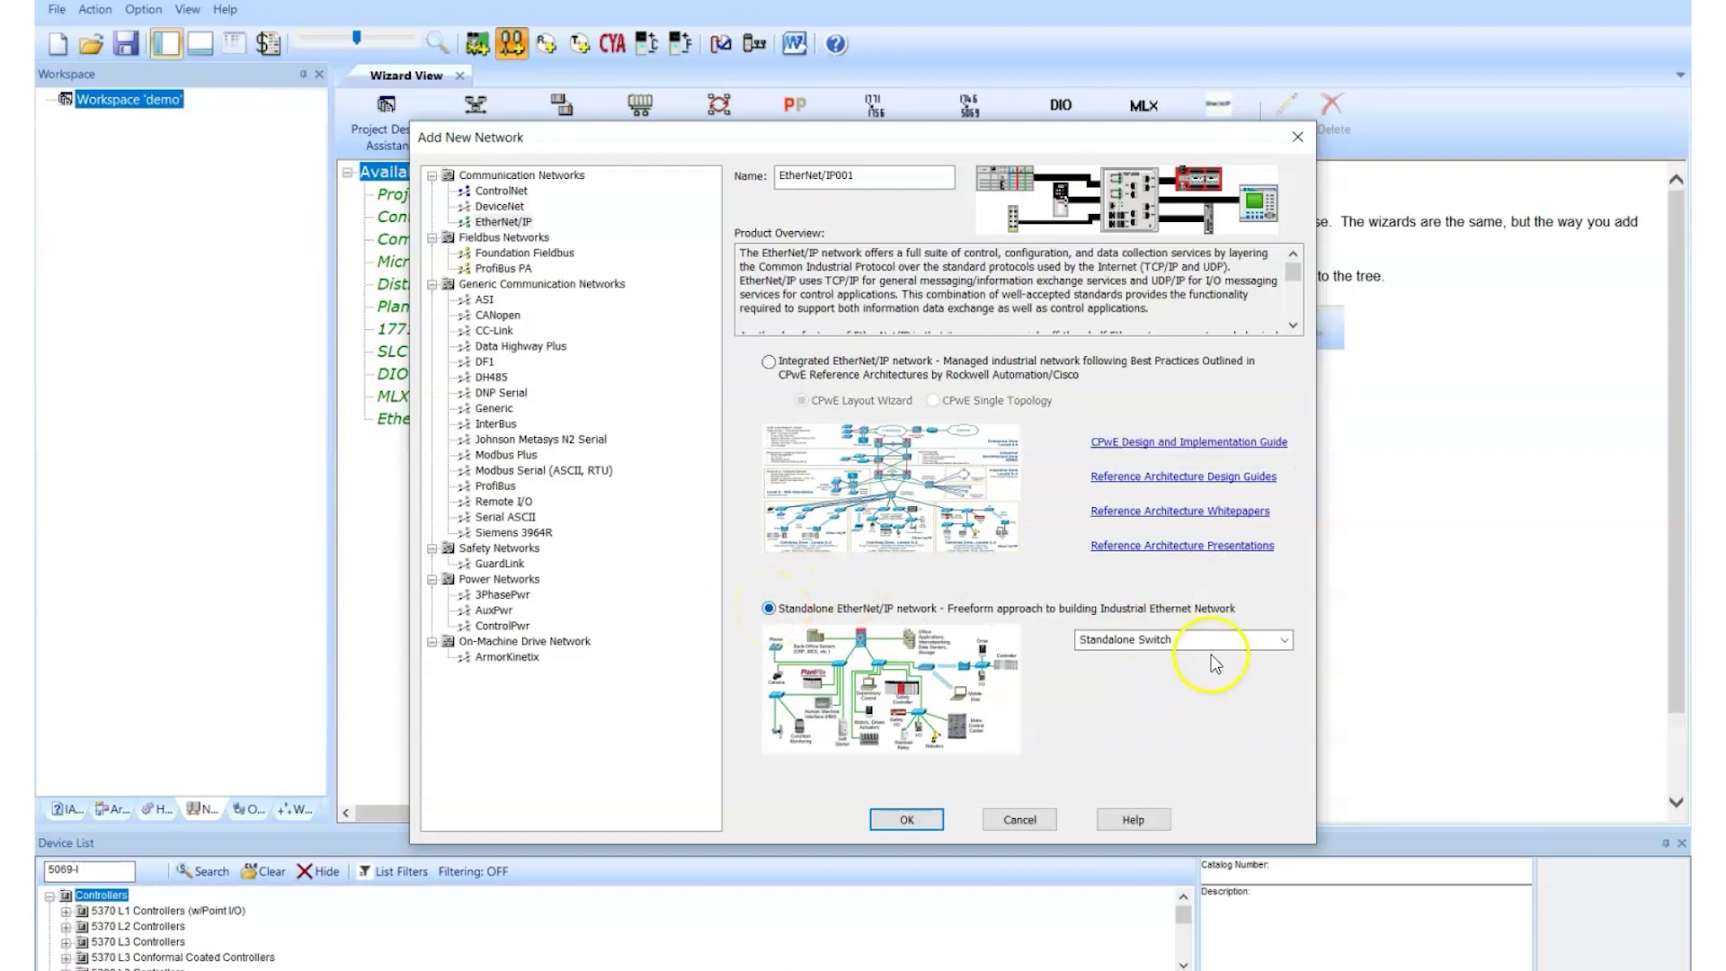
left_click(1284, 644)
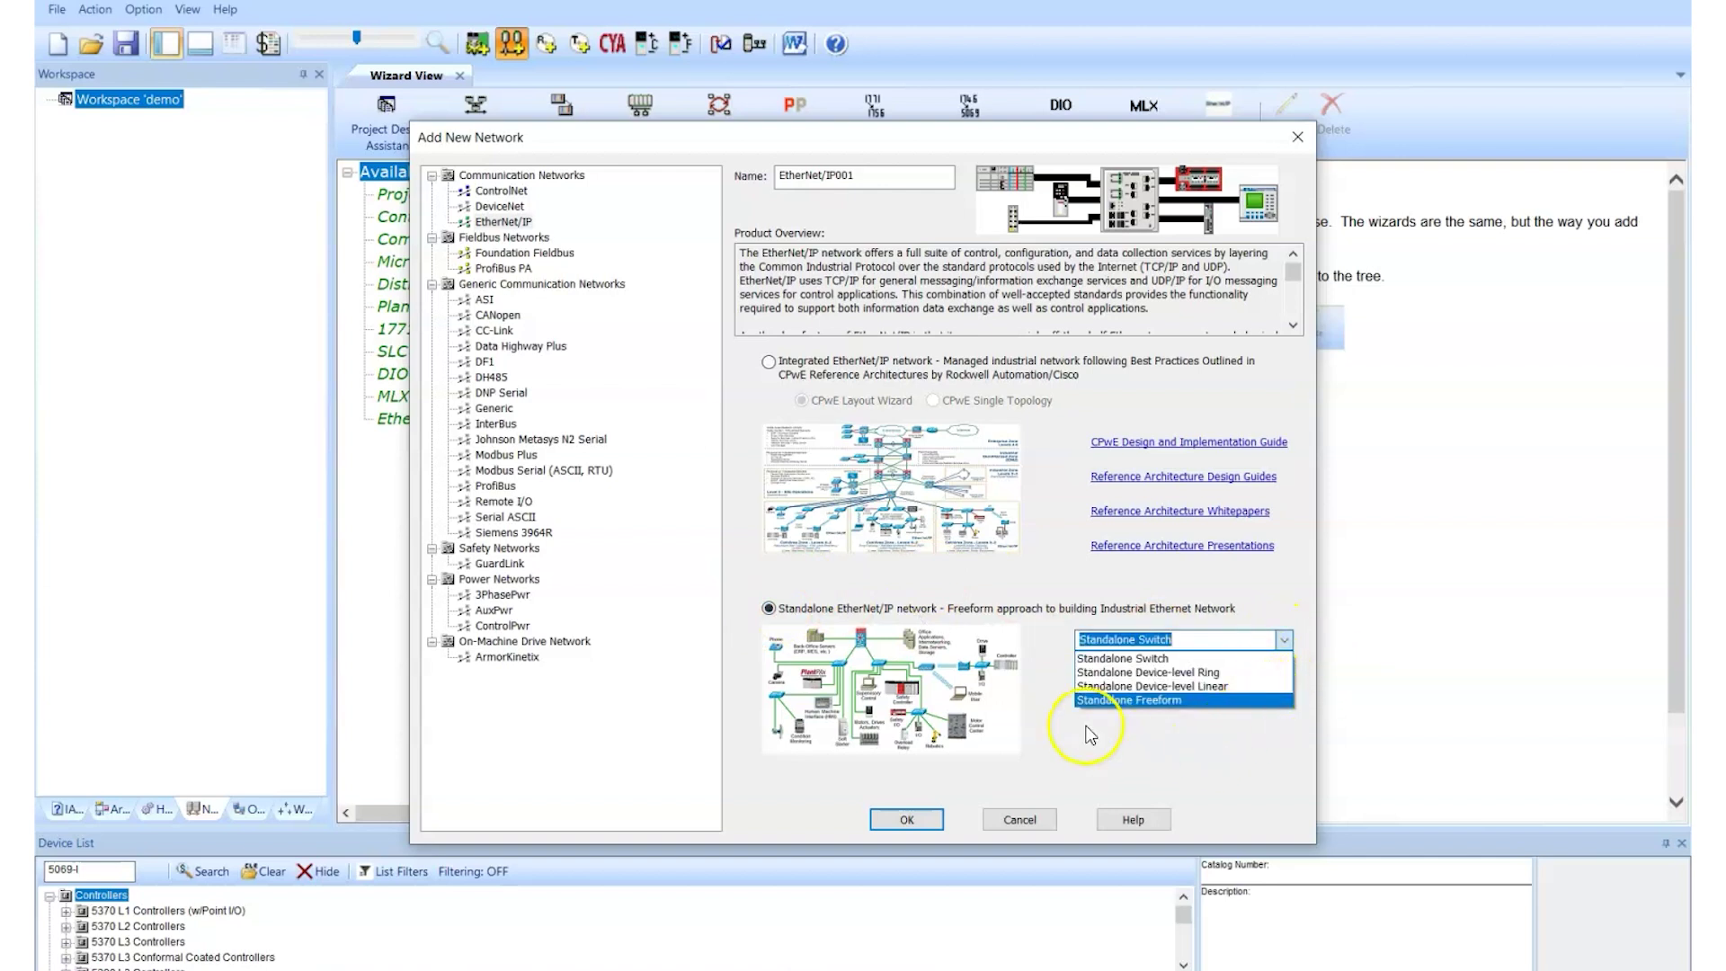
left_click(769, 363)
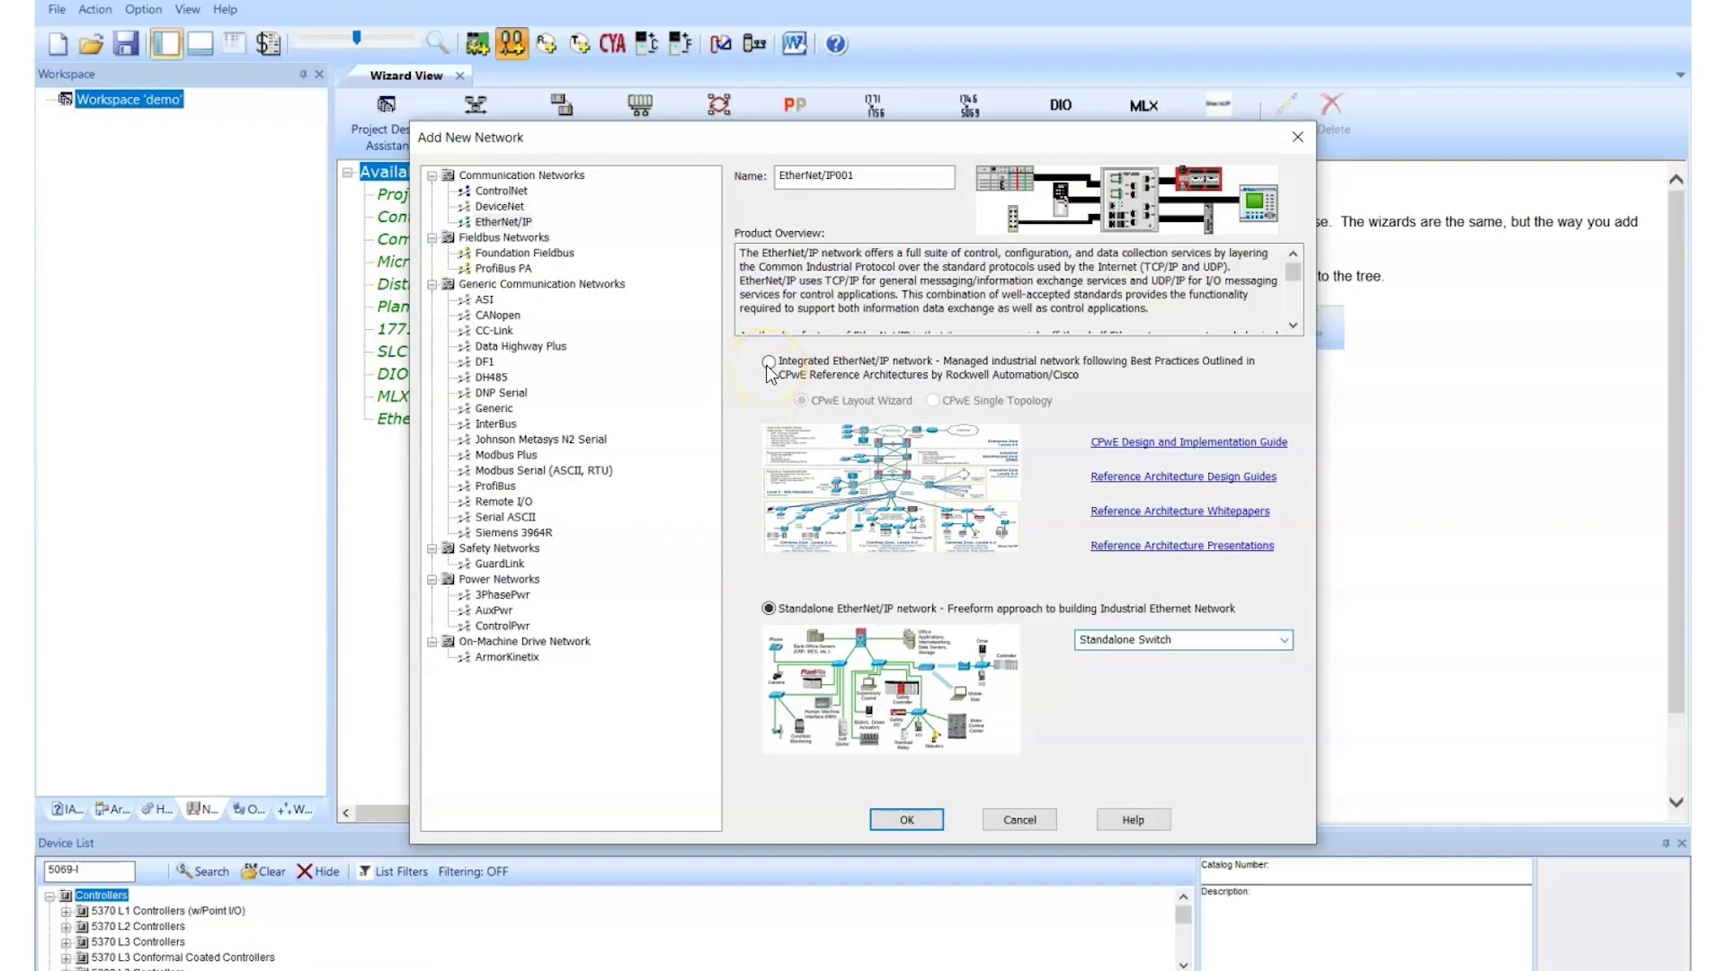
left_click(769, 363)
left_click(891, 827)
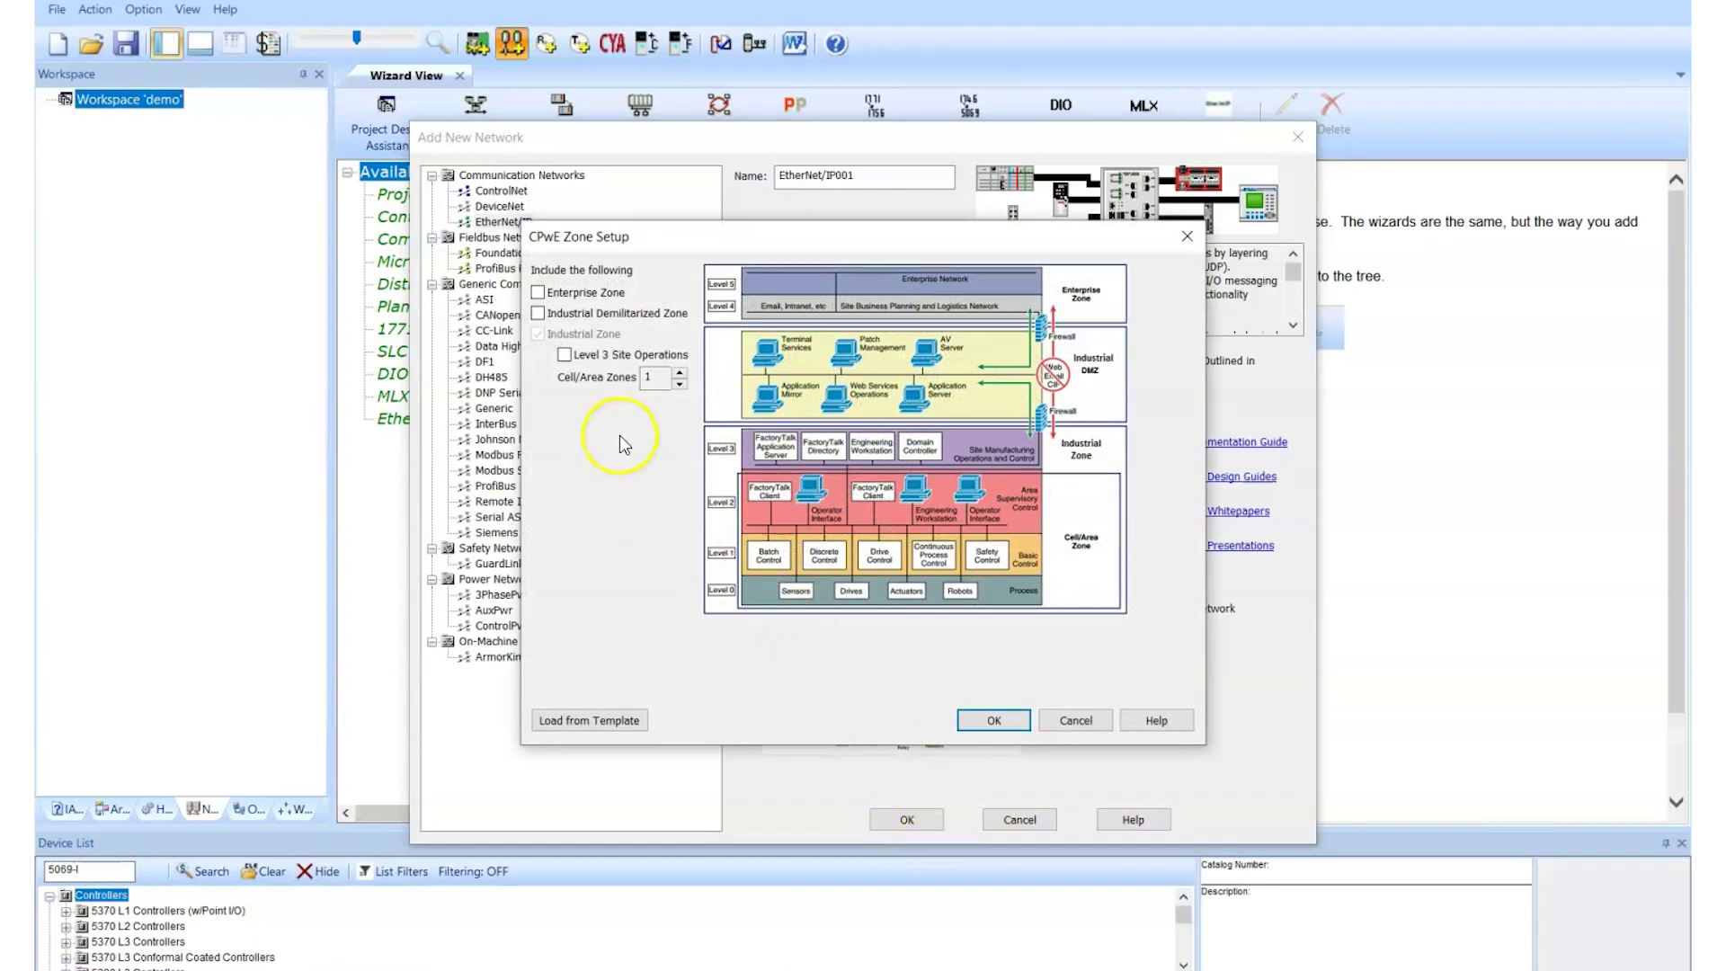
Step: Check Enterprise, Industrial Demilitarized and Level 3 Site Operations zones, and set Cell/Area Zones to 3
left_click(544, 296)
left_click(537, 315)
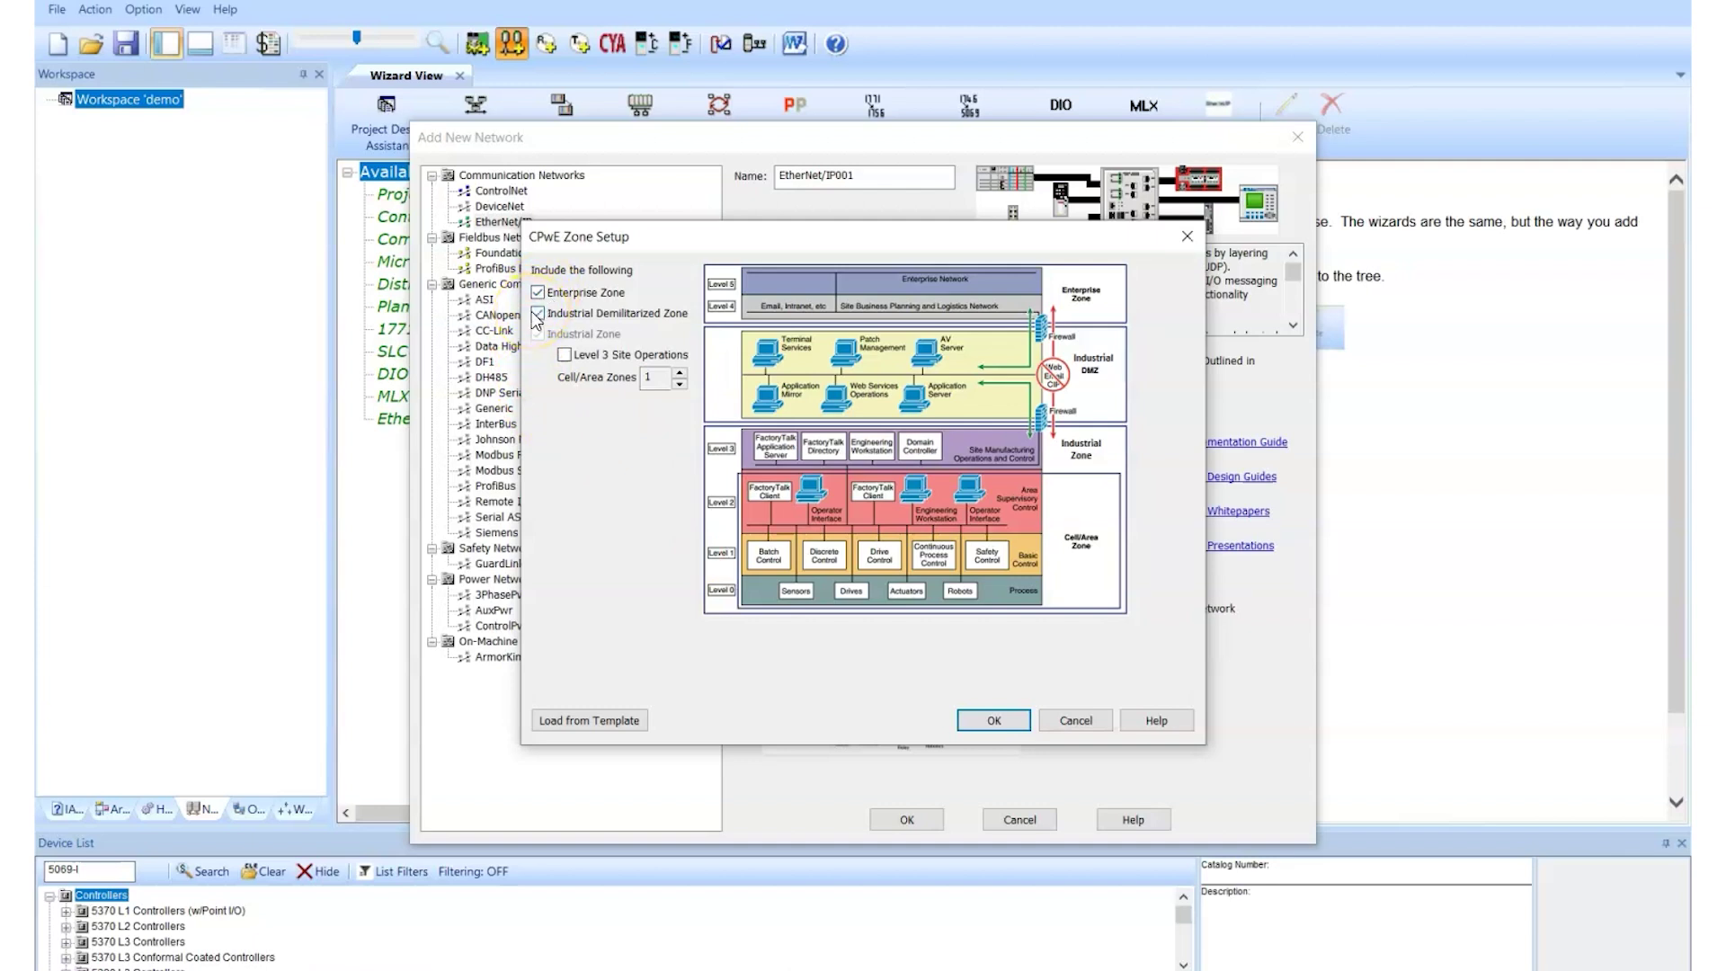
left_click(565, 355)
left_click(681, 374)
left_click(681, 374)
left_click(989, 722)
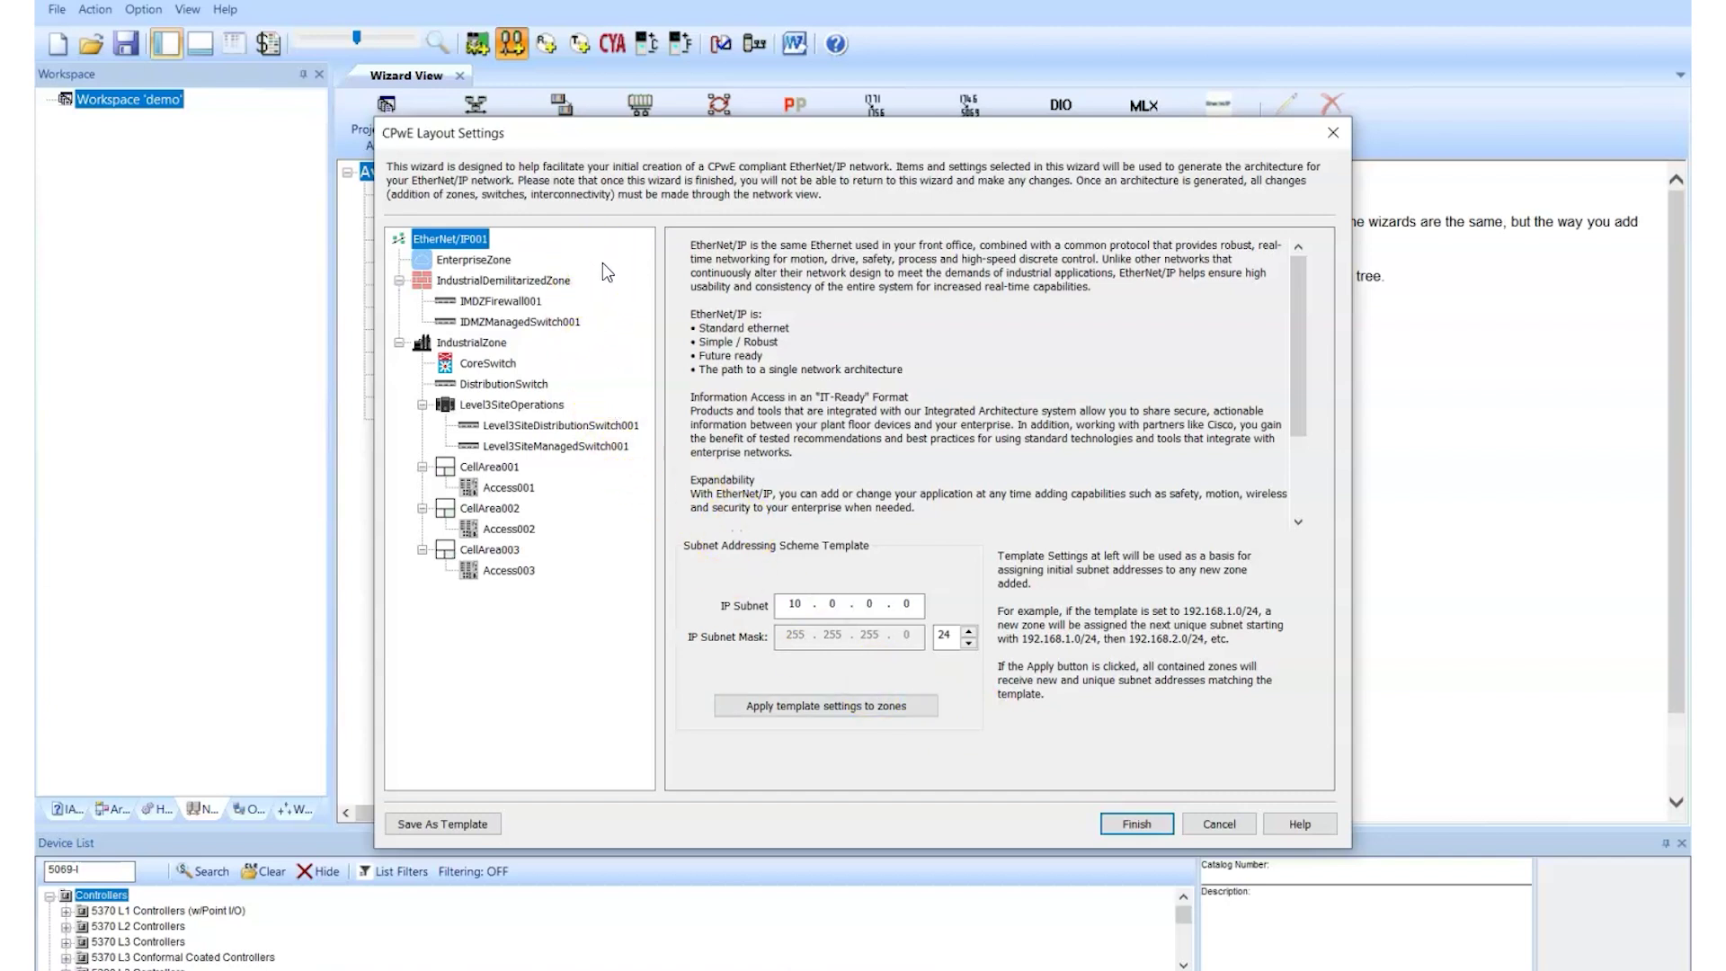
Step: Review EnterpriseZone, IndustrialDemilitarizedZone and IMDZFirewall001, showing FPR2120-ASA-K9 in the switch selection
left_click(485, 260)
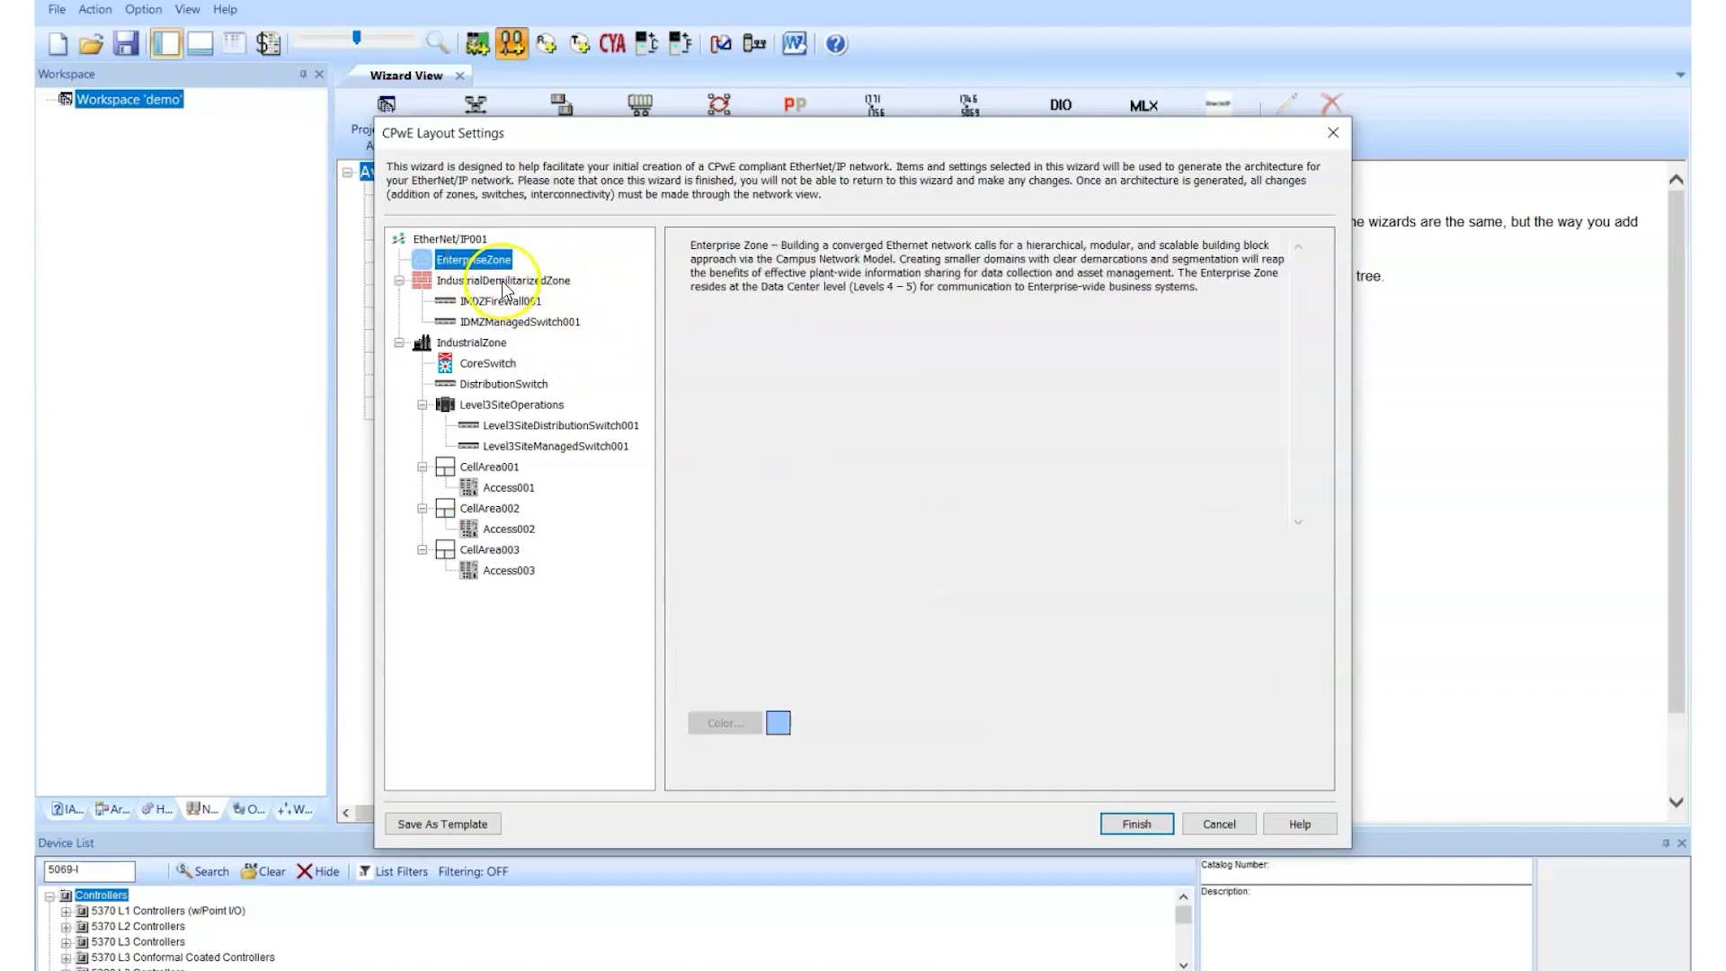
left_click(505, 282)
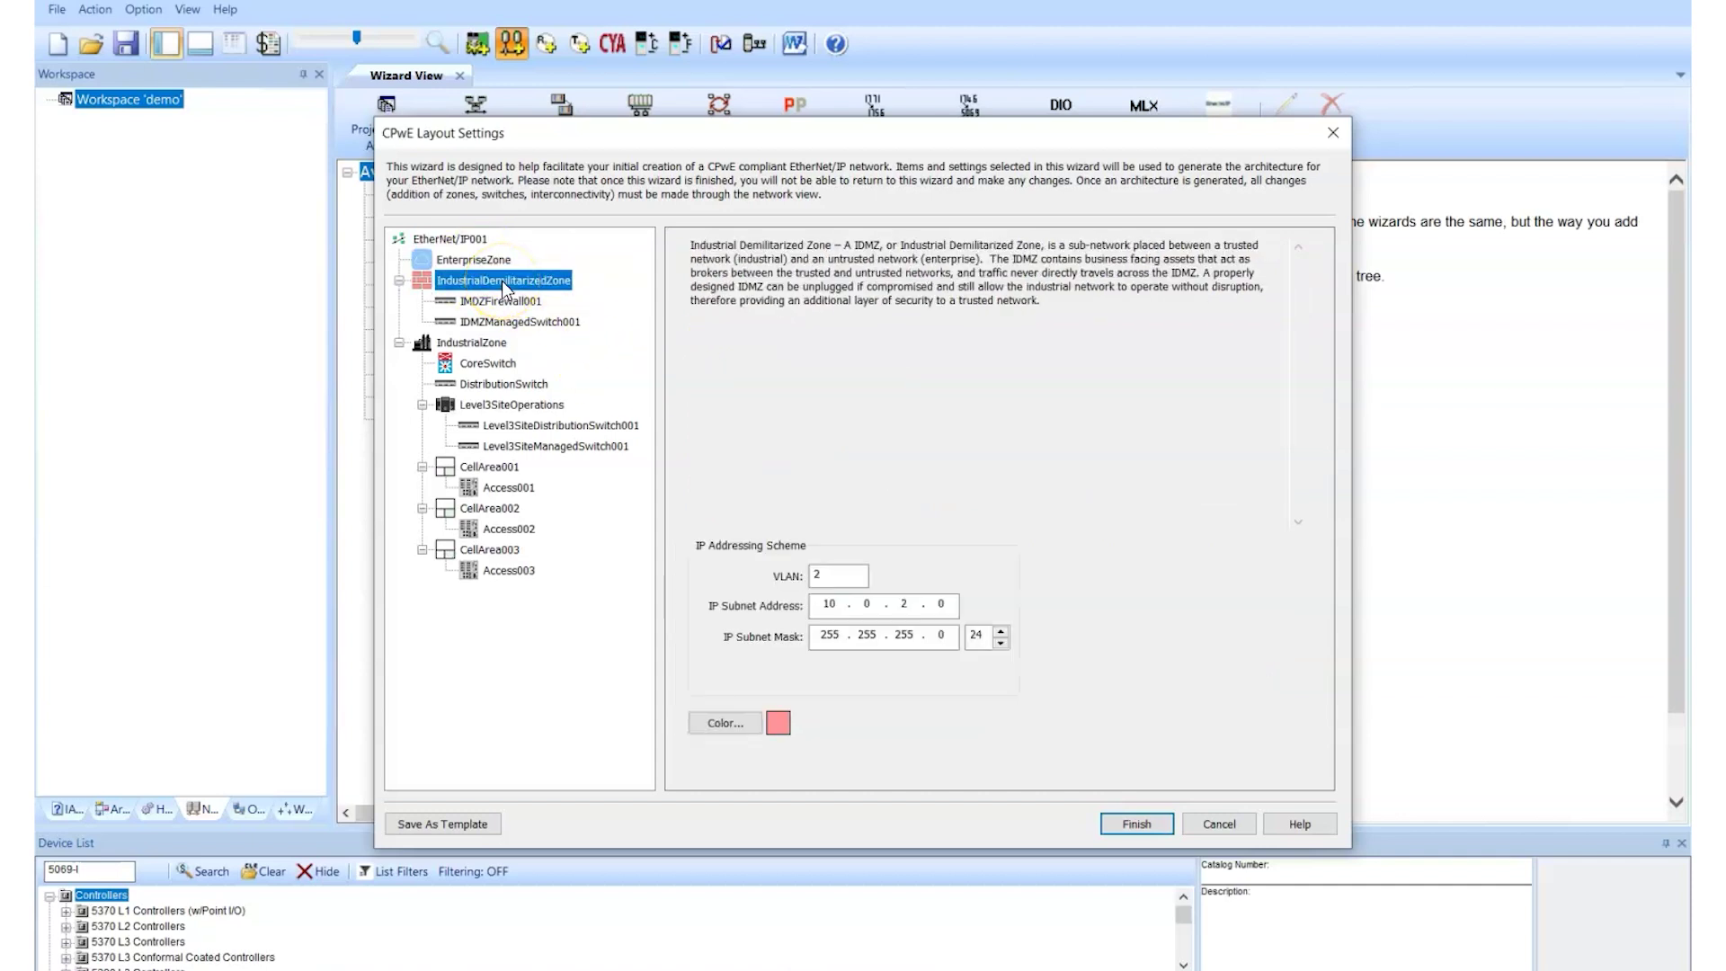
left_click(501, 299)
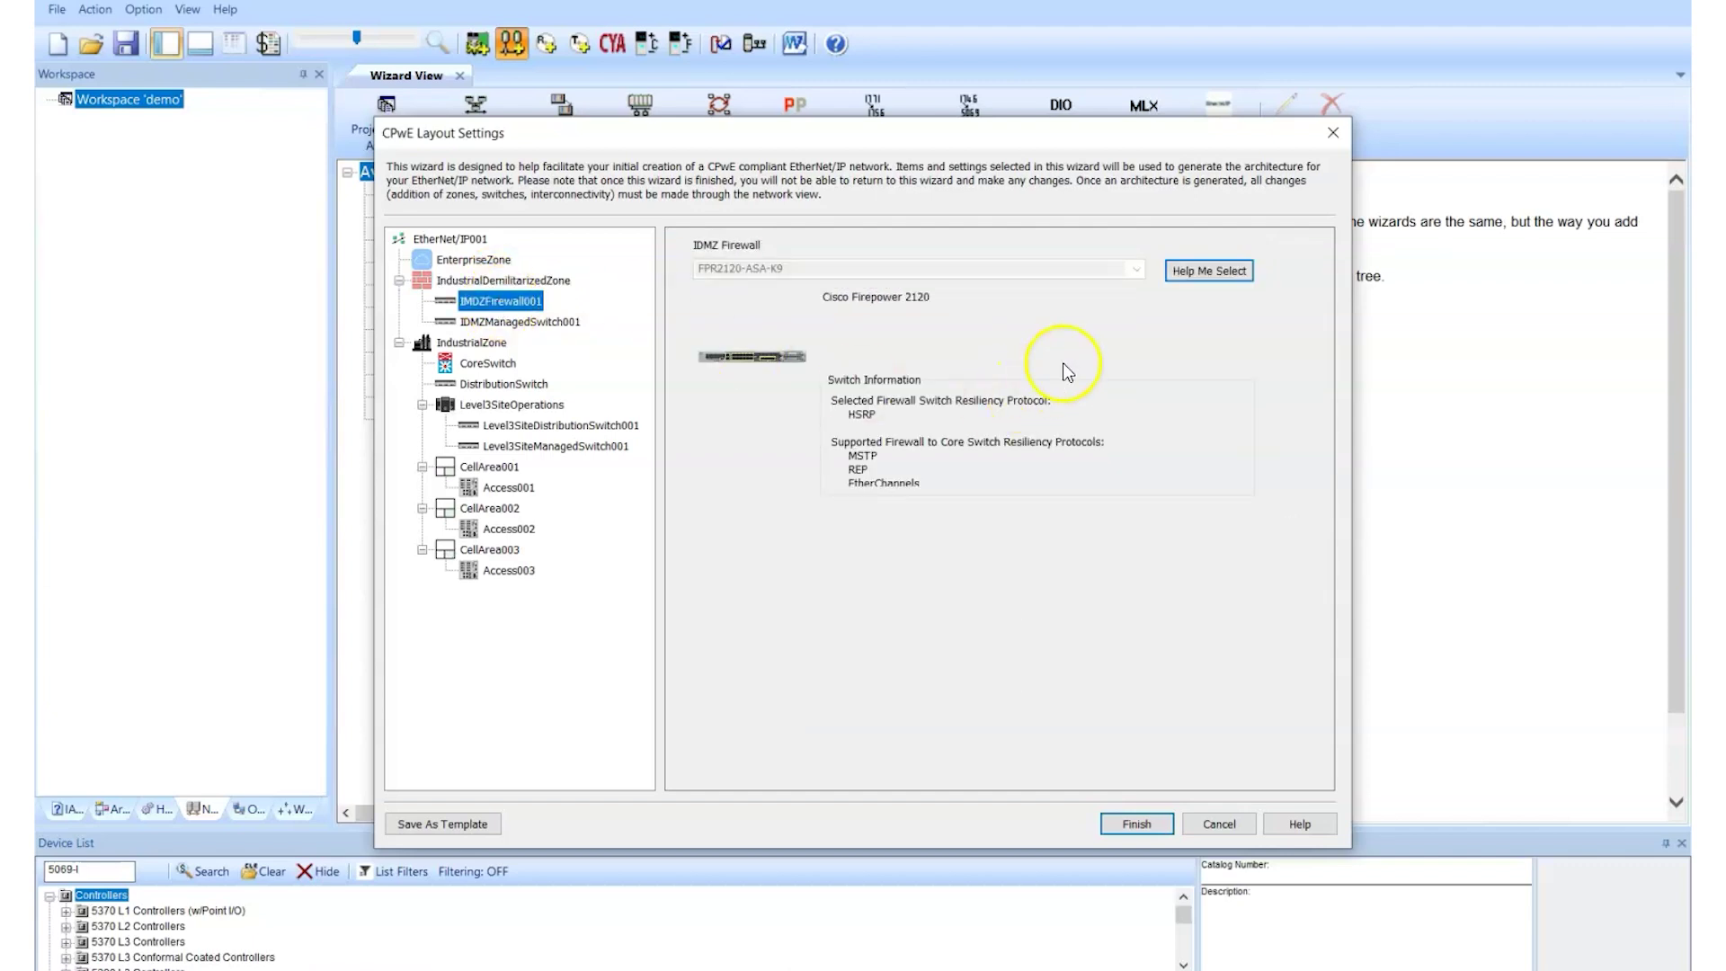
left_click(1207, 272)
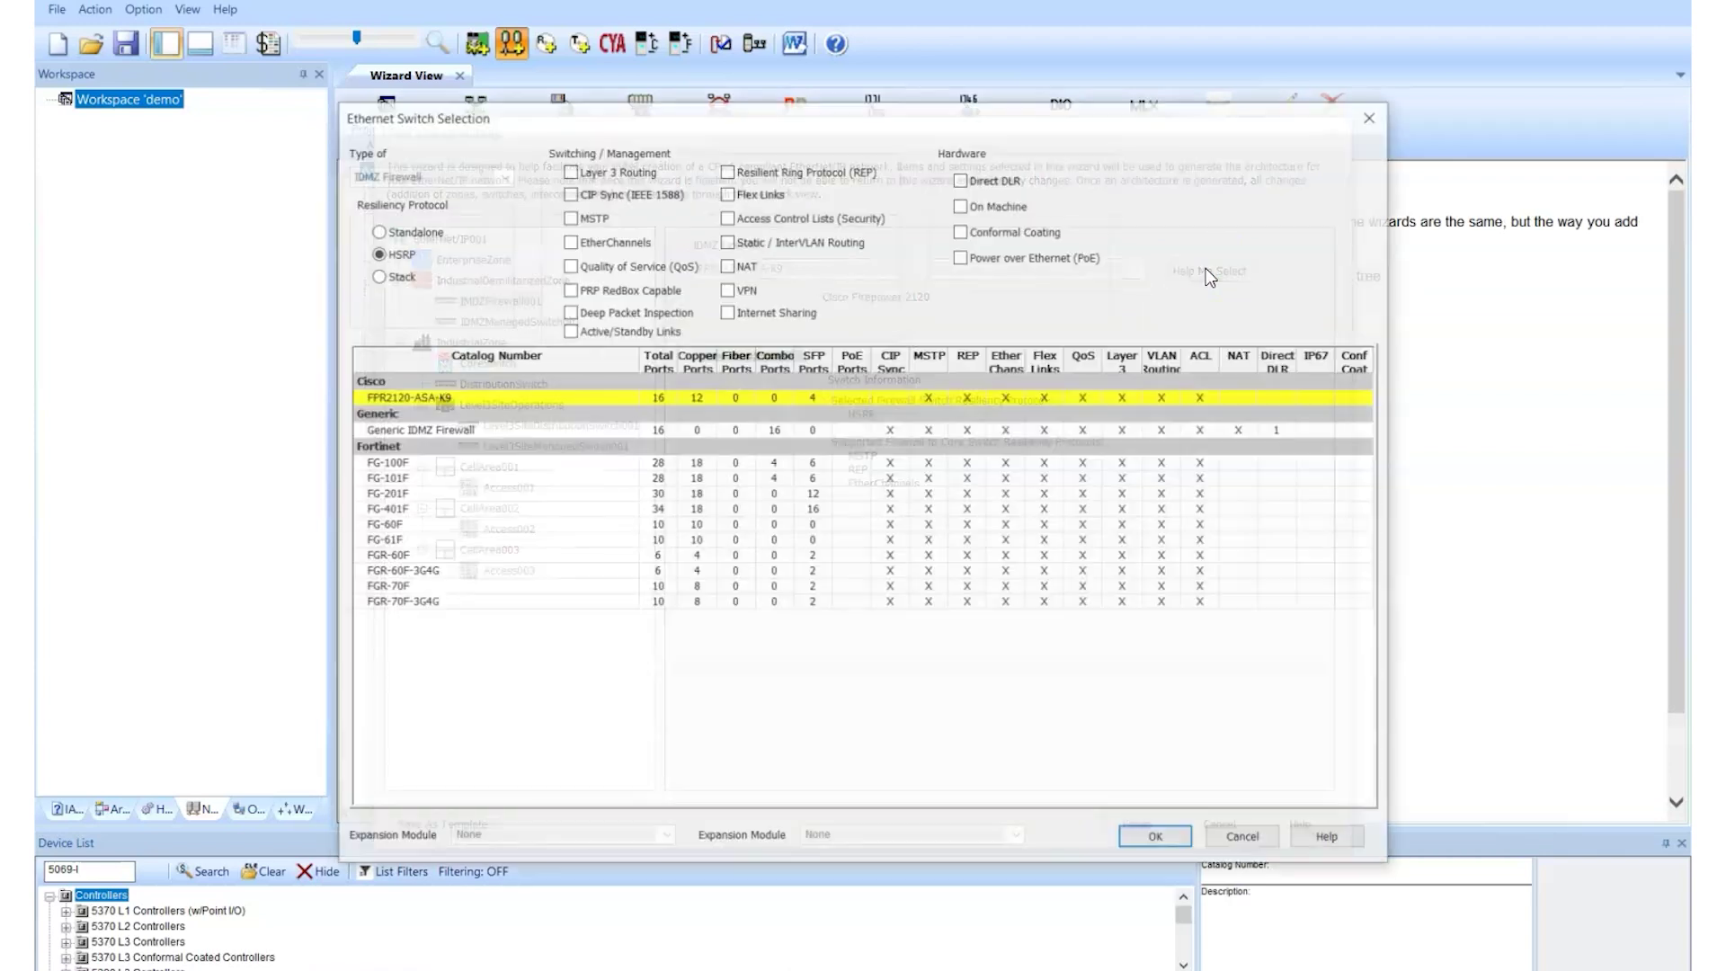
Step: Keep FPR2120-ASA-K9 for IMDZFirewall001 and accept Generic IDMZ Switch for IDMZManagedSwitch001
left_click(986, 479)
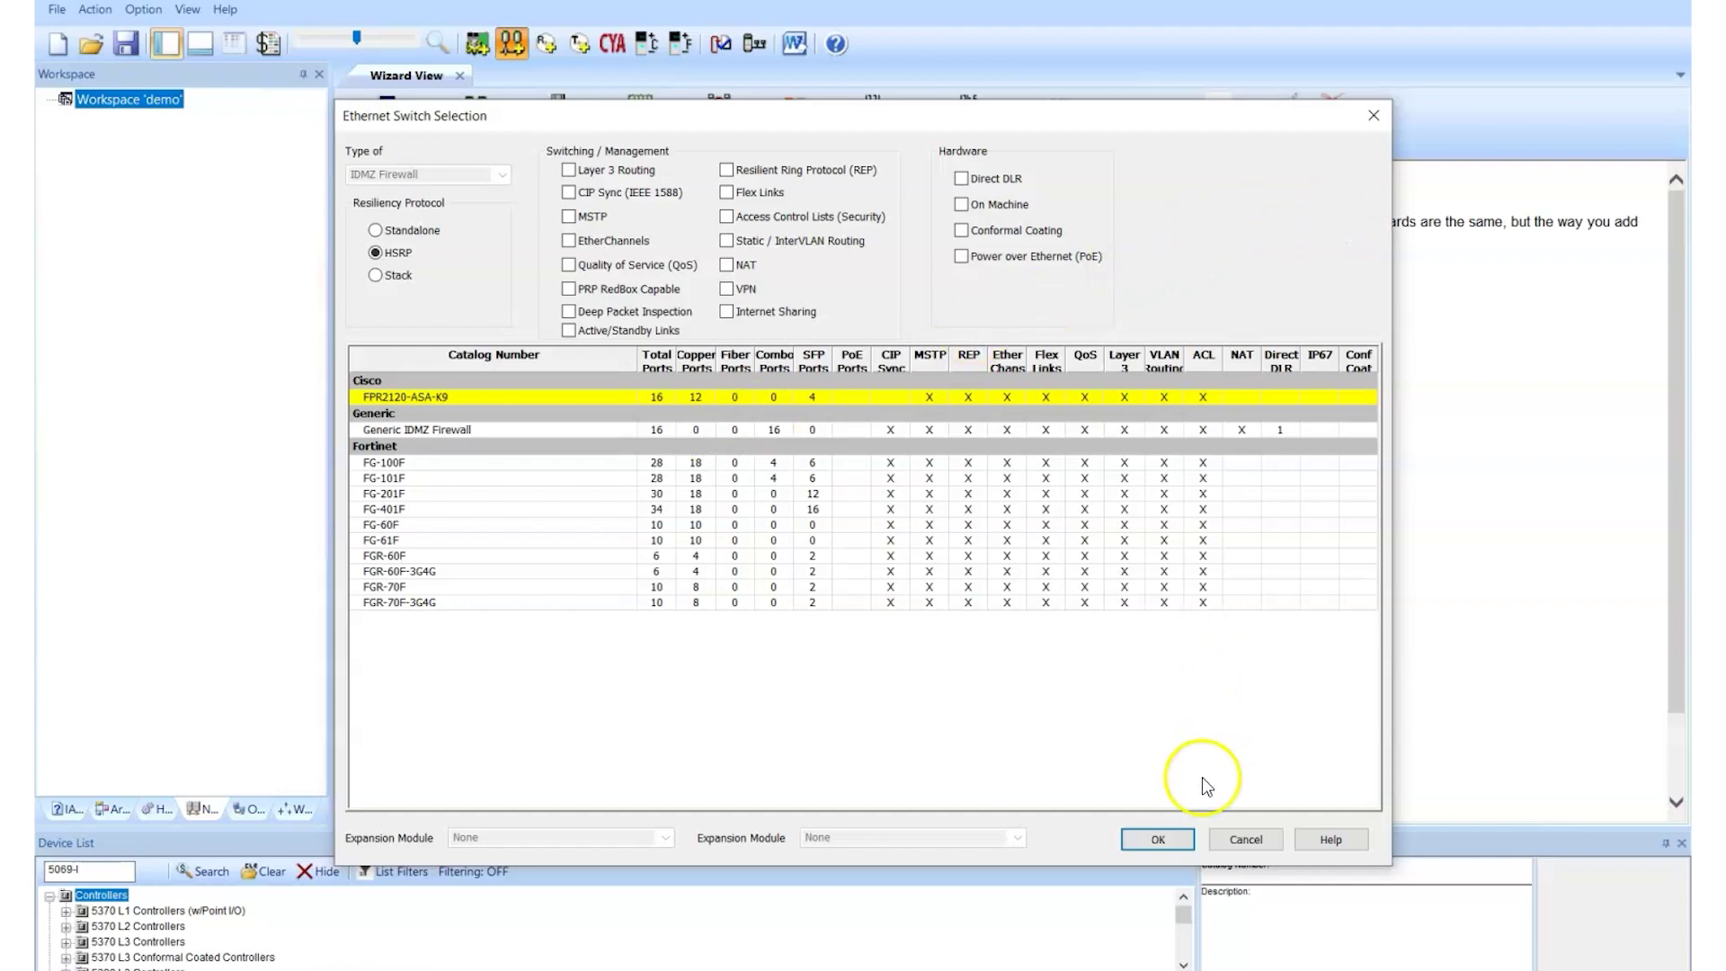
left_click(1160, 837)
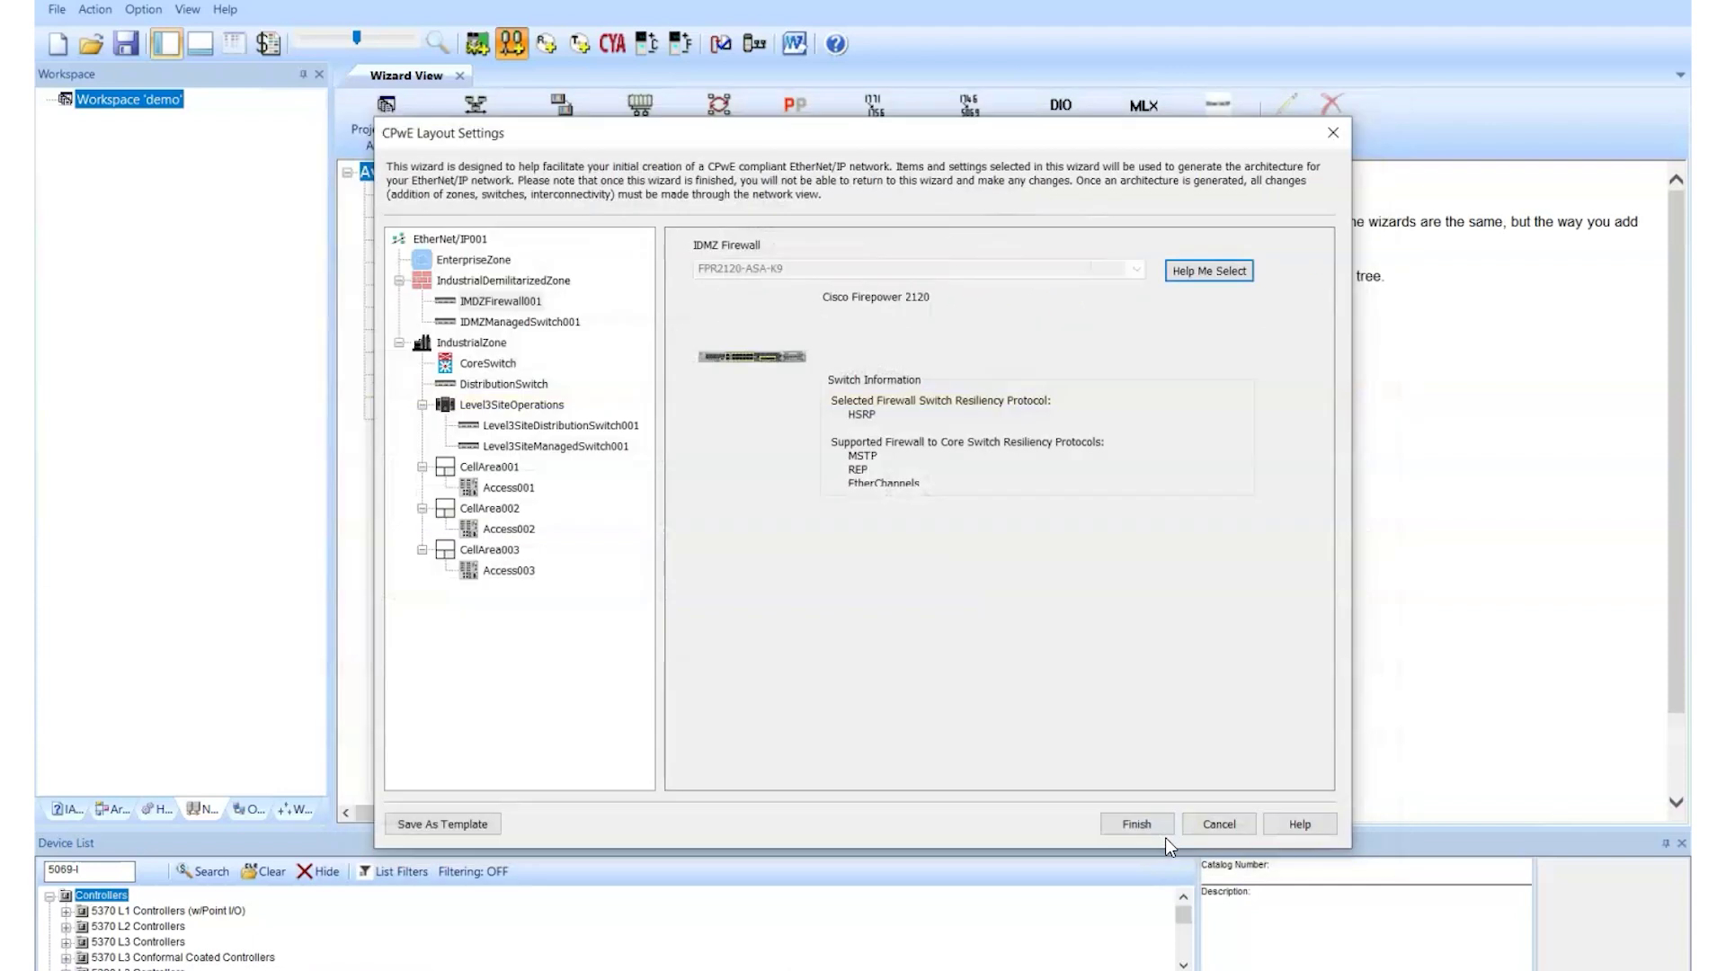
left_click(539, 321)
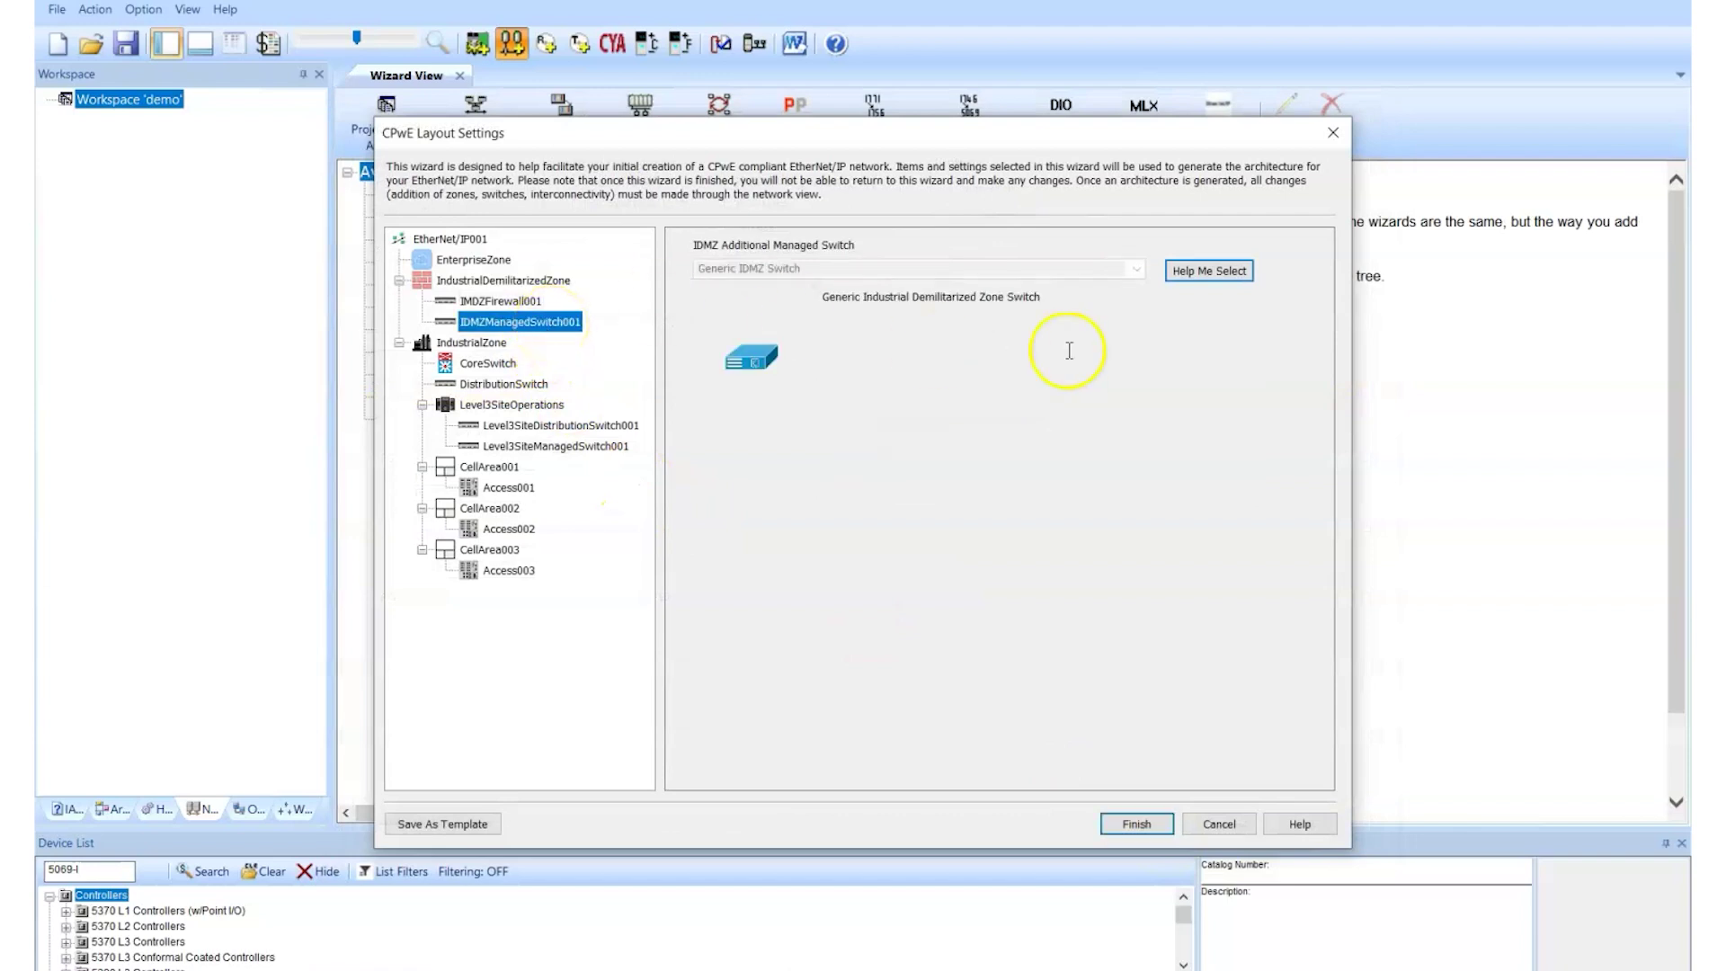
left_click(1219, 274)
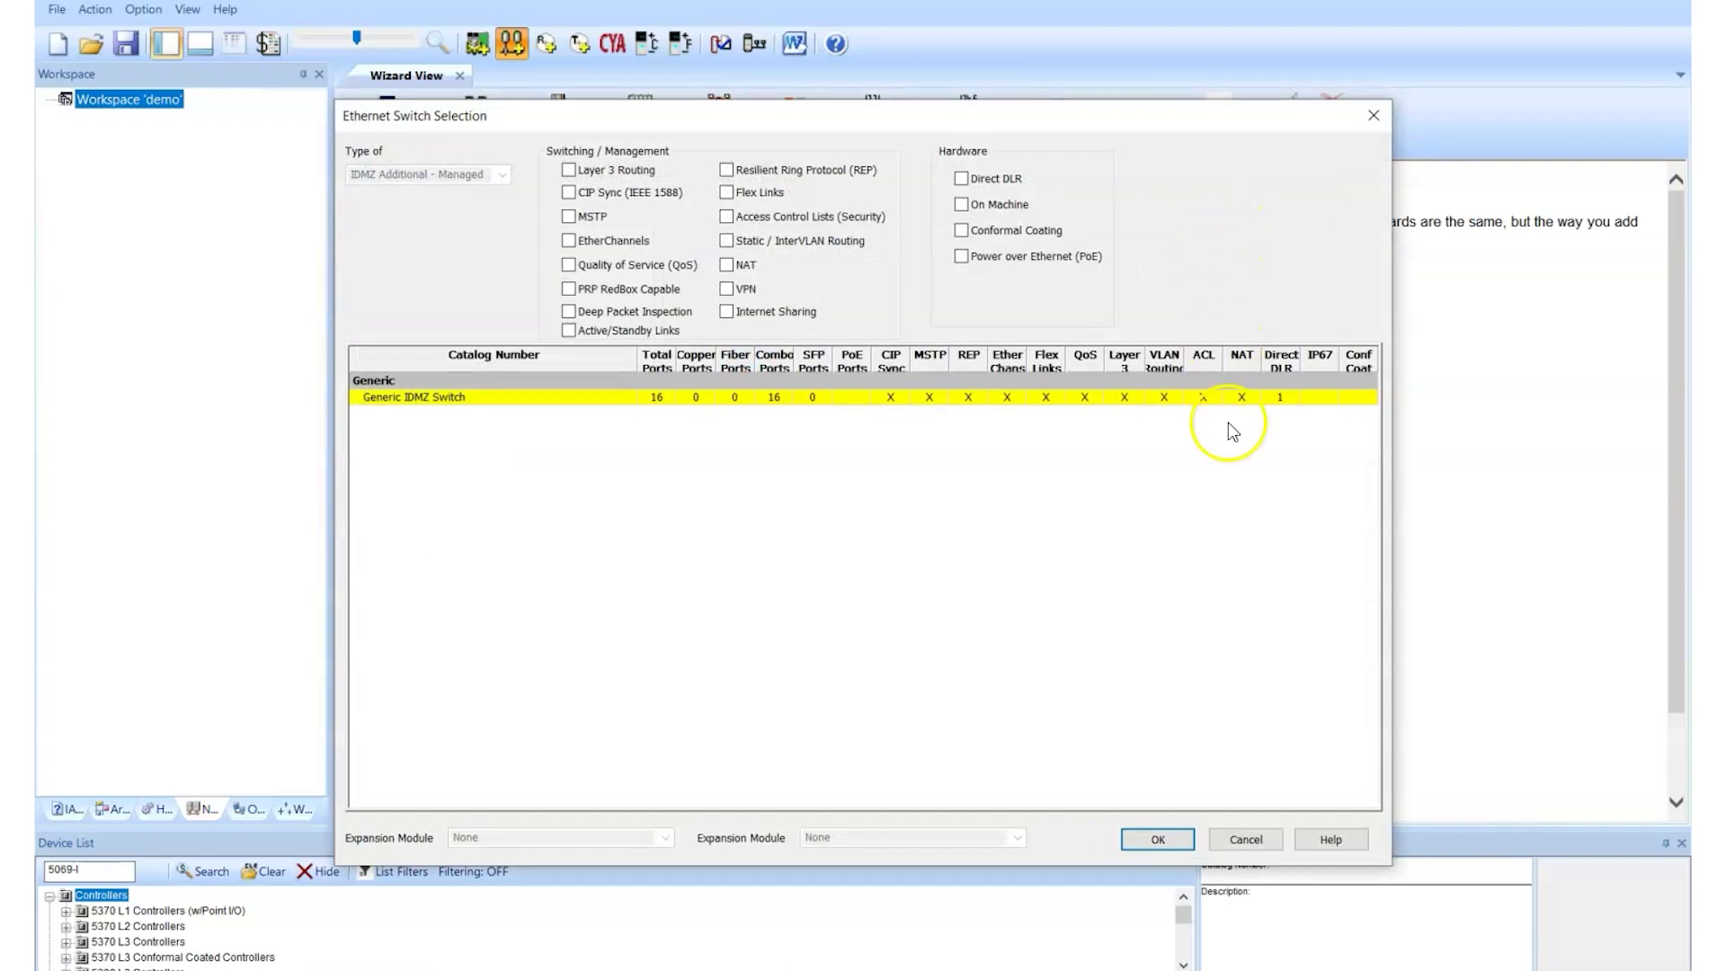
left_click(1143, 837)
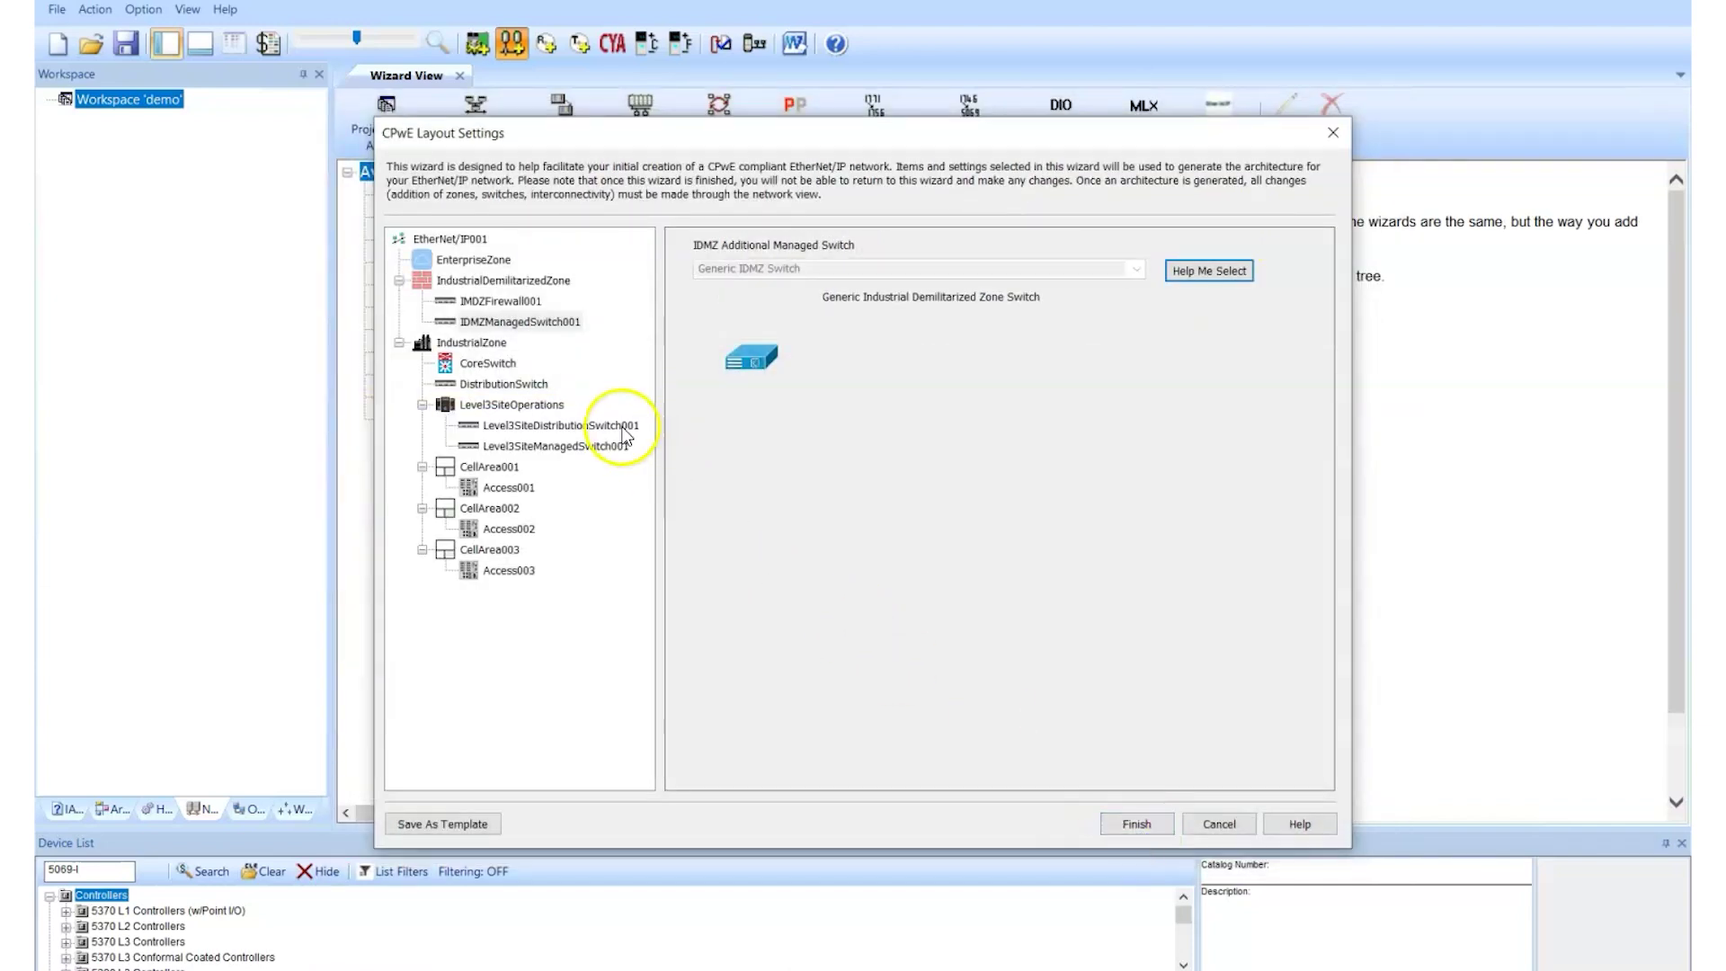
Step: Filter core switches to Layer 3 Routing capable and keep C9300-24S-A as CoreSwitch
left_click(476, 344)
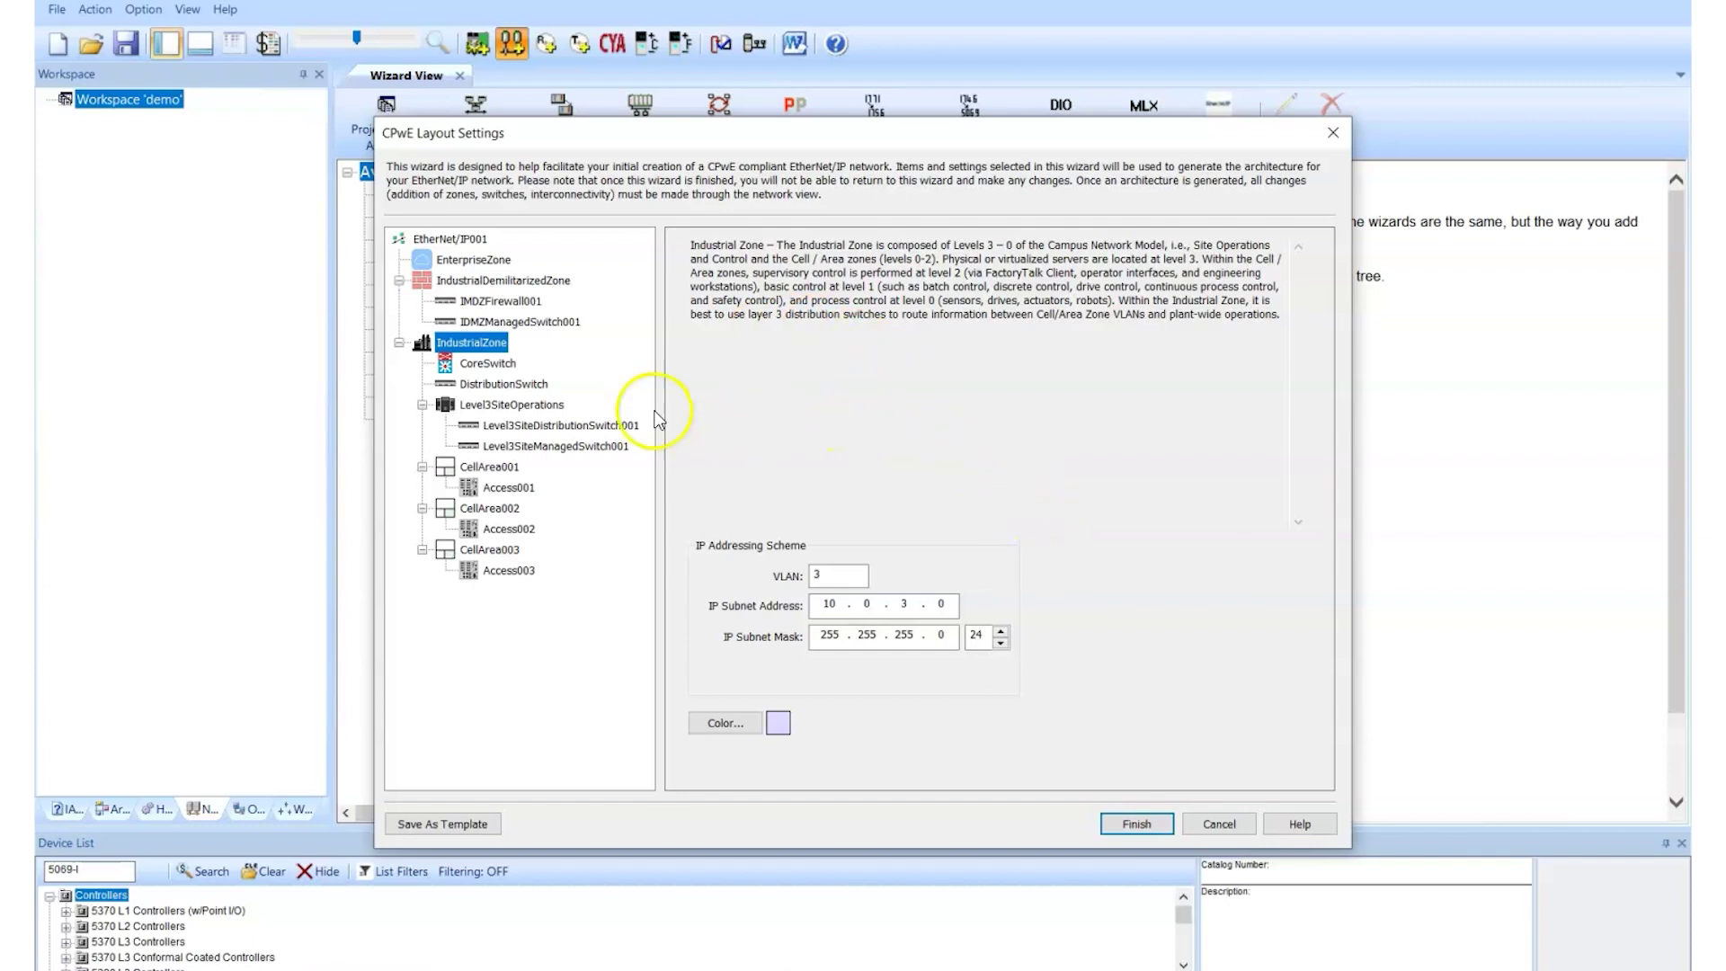
left_click(498, 364)
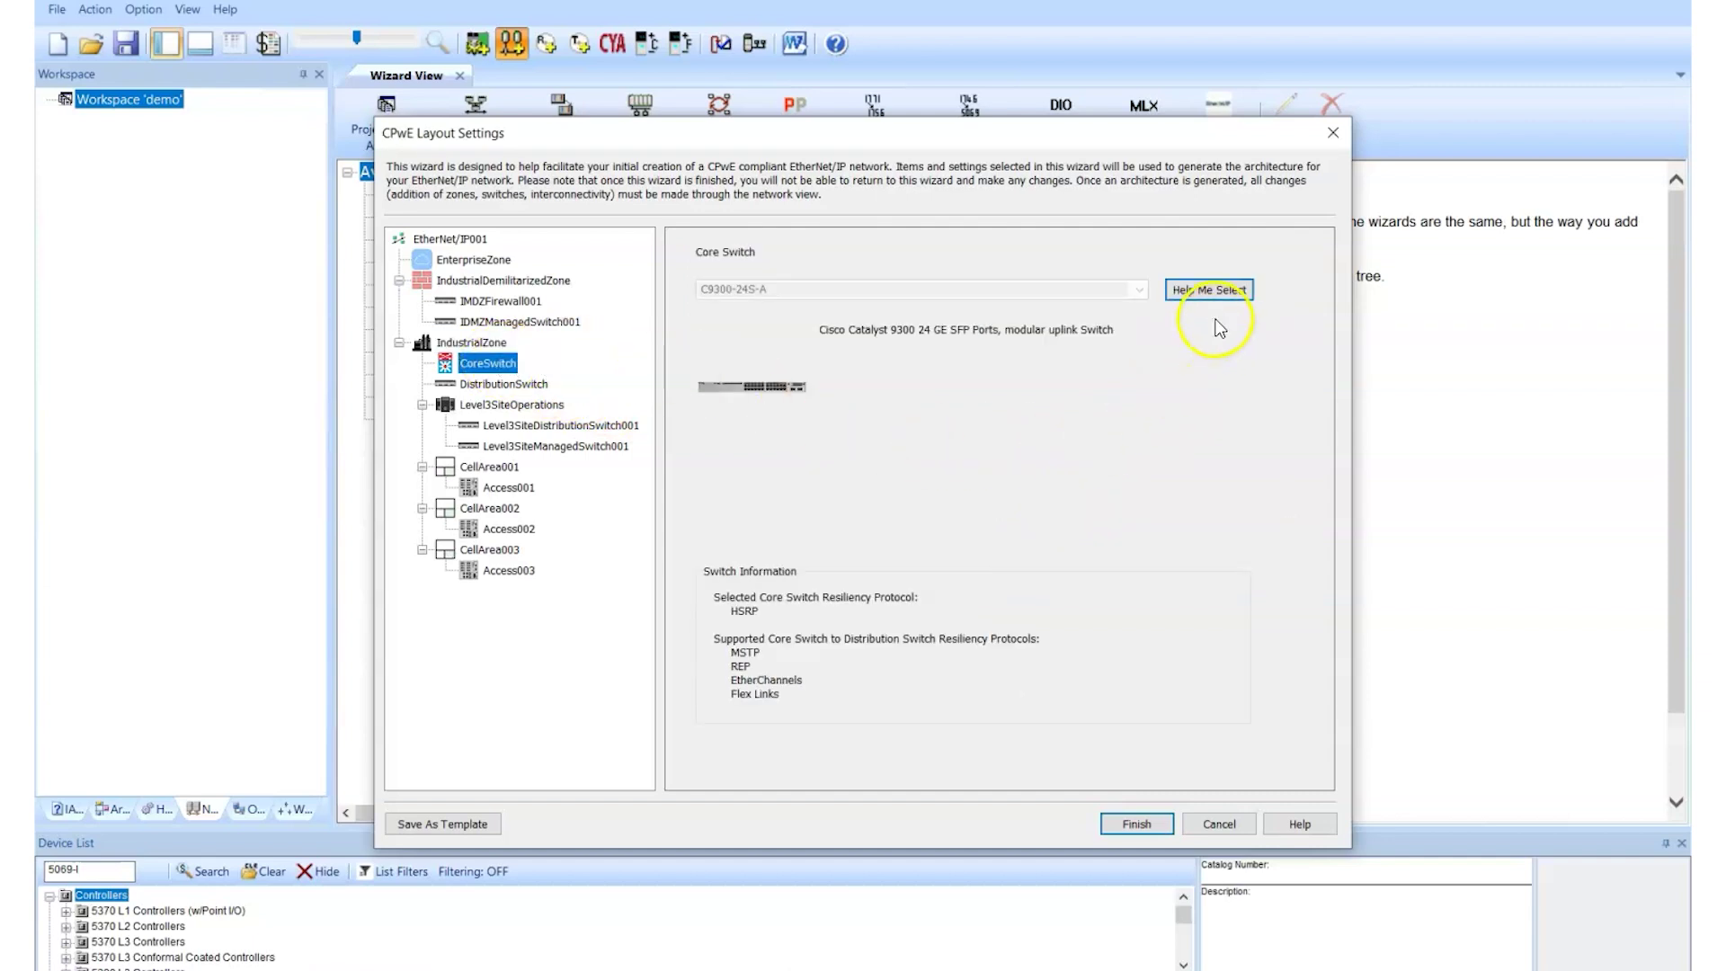
left_click(1232, 289)
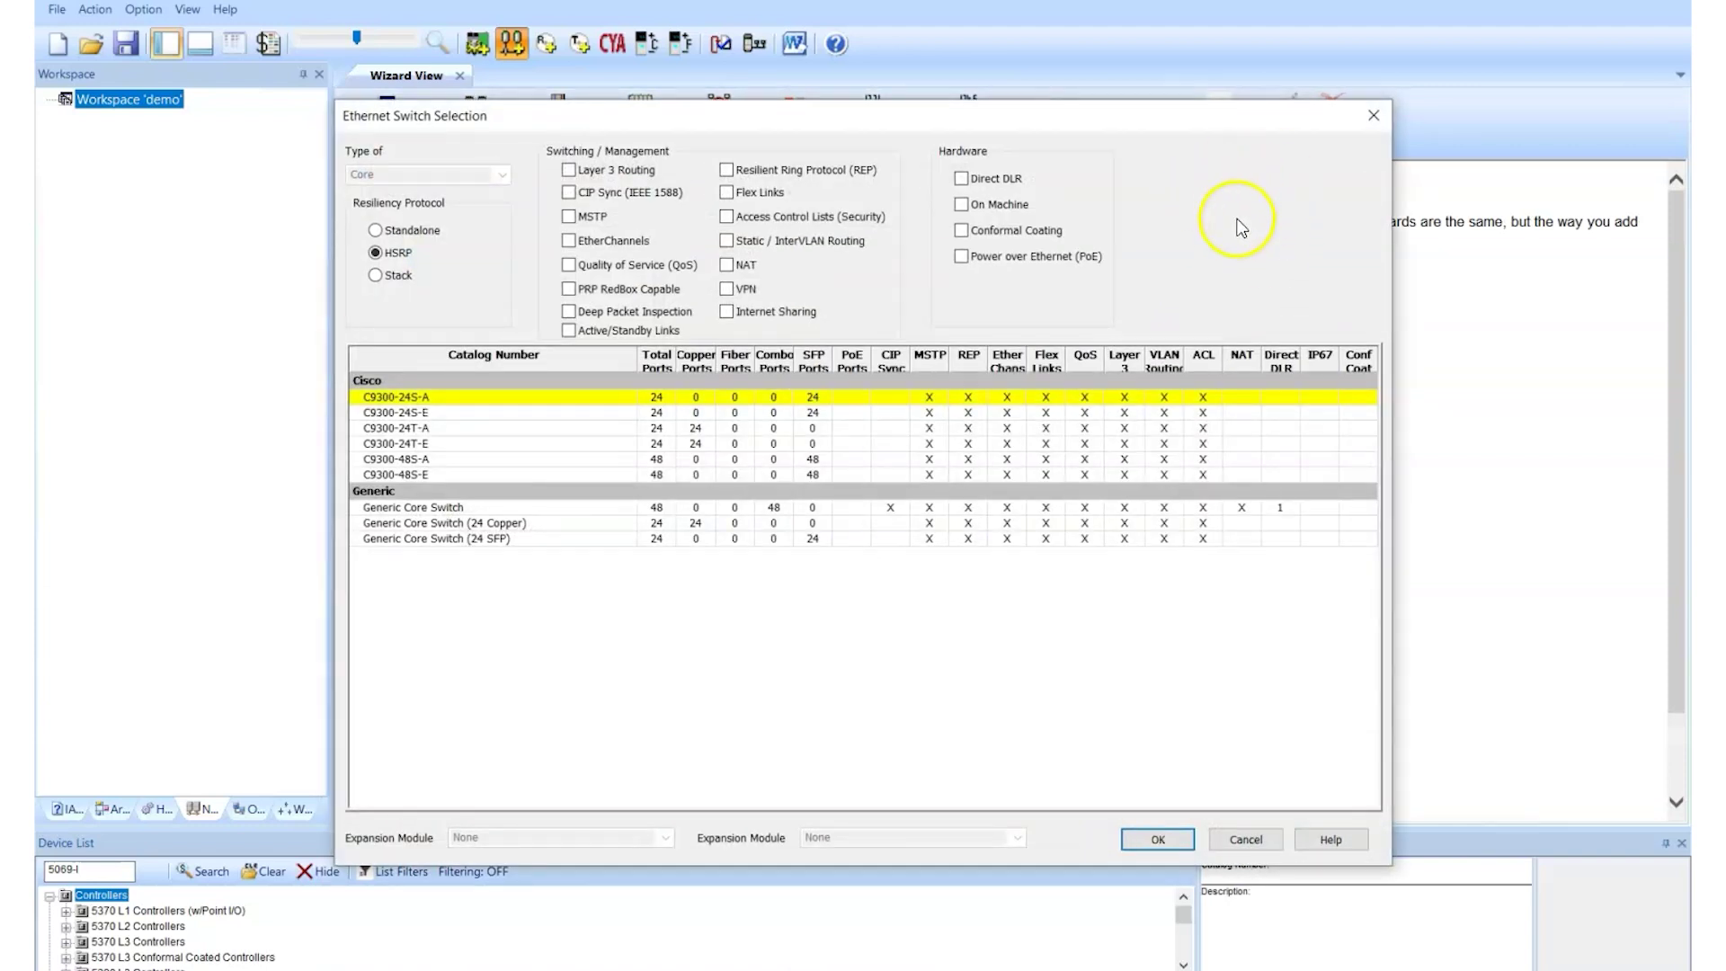
left_click(568, 174)
left_click(1158, 841)
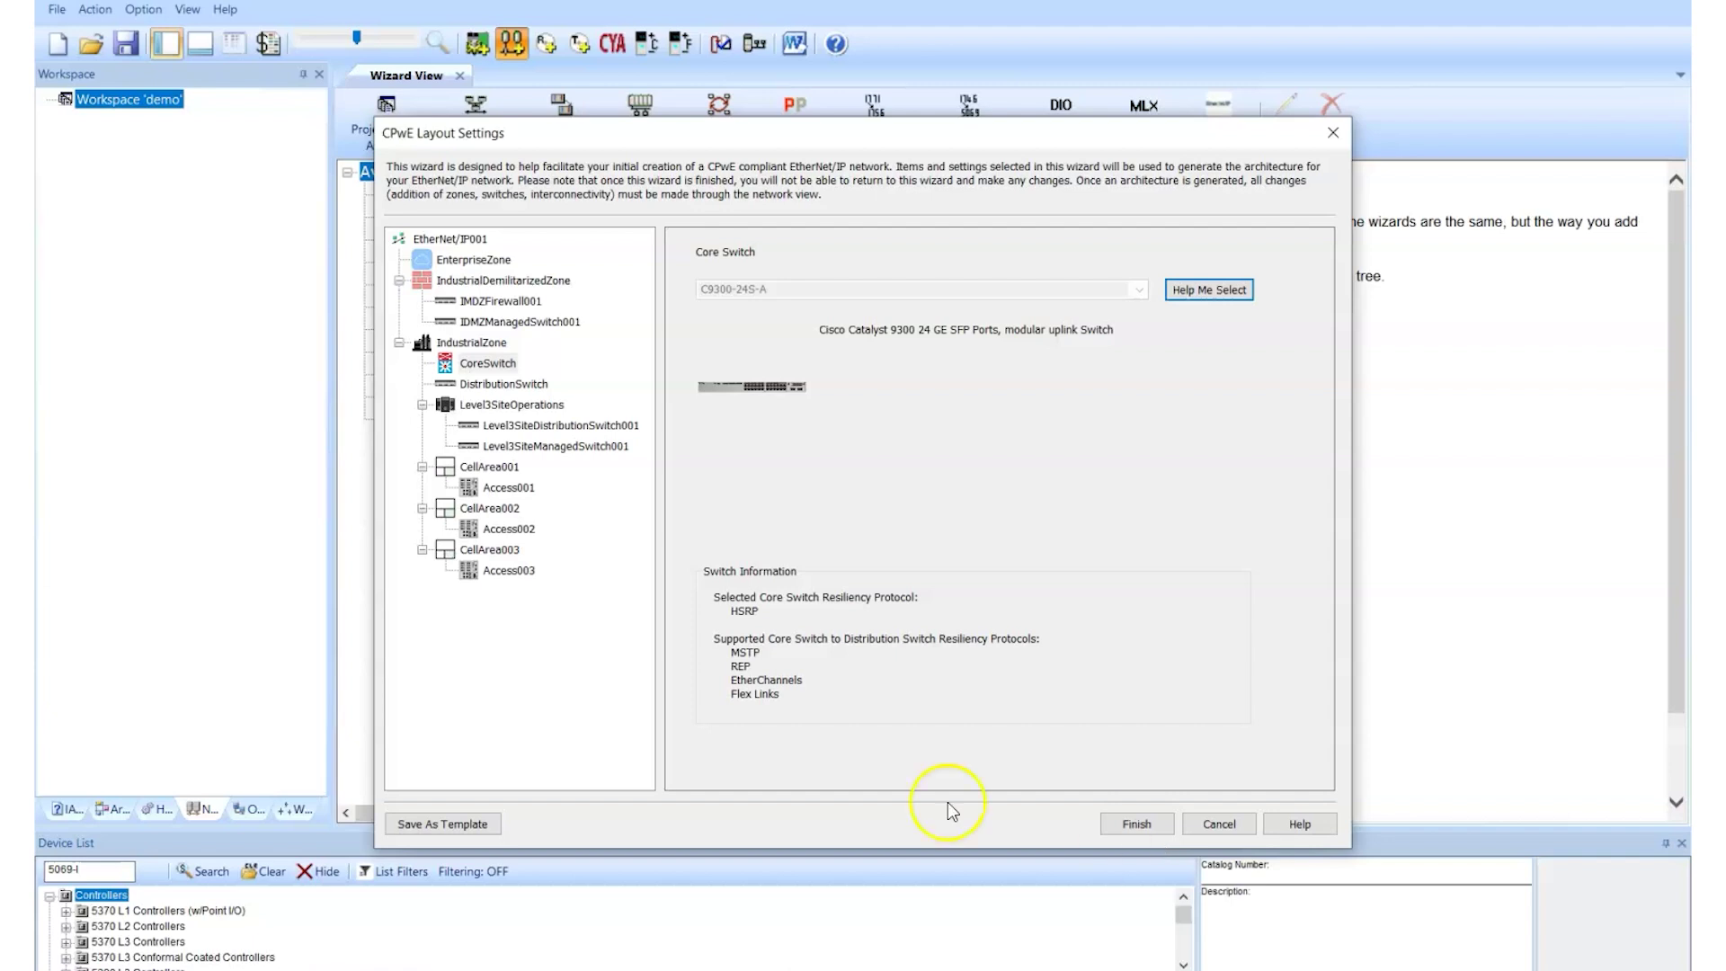
Step: Accept 1783-IMS28RDC as the distribution switch, then view CellArea001's redundant star MSTP settings
left_click(532, 384)
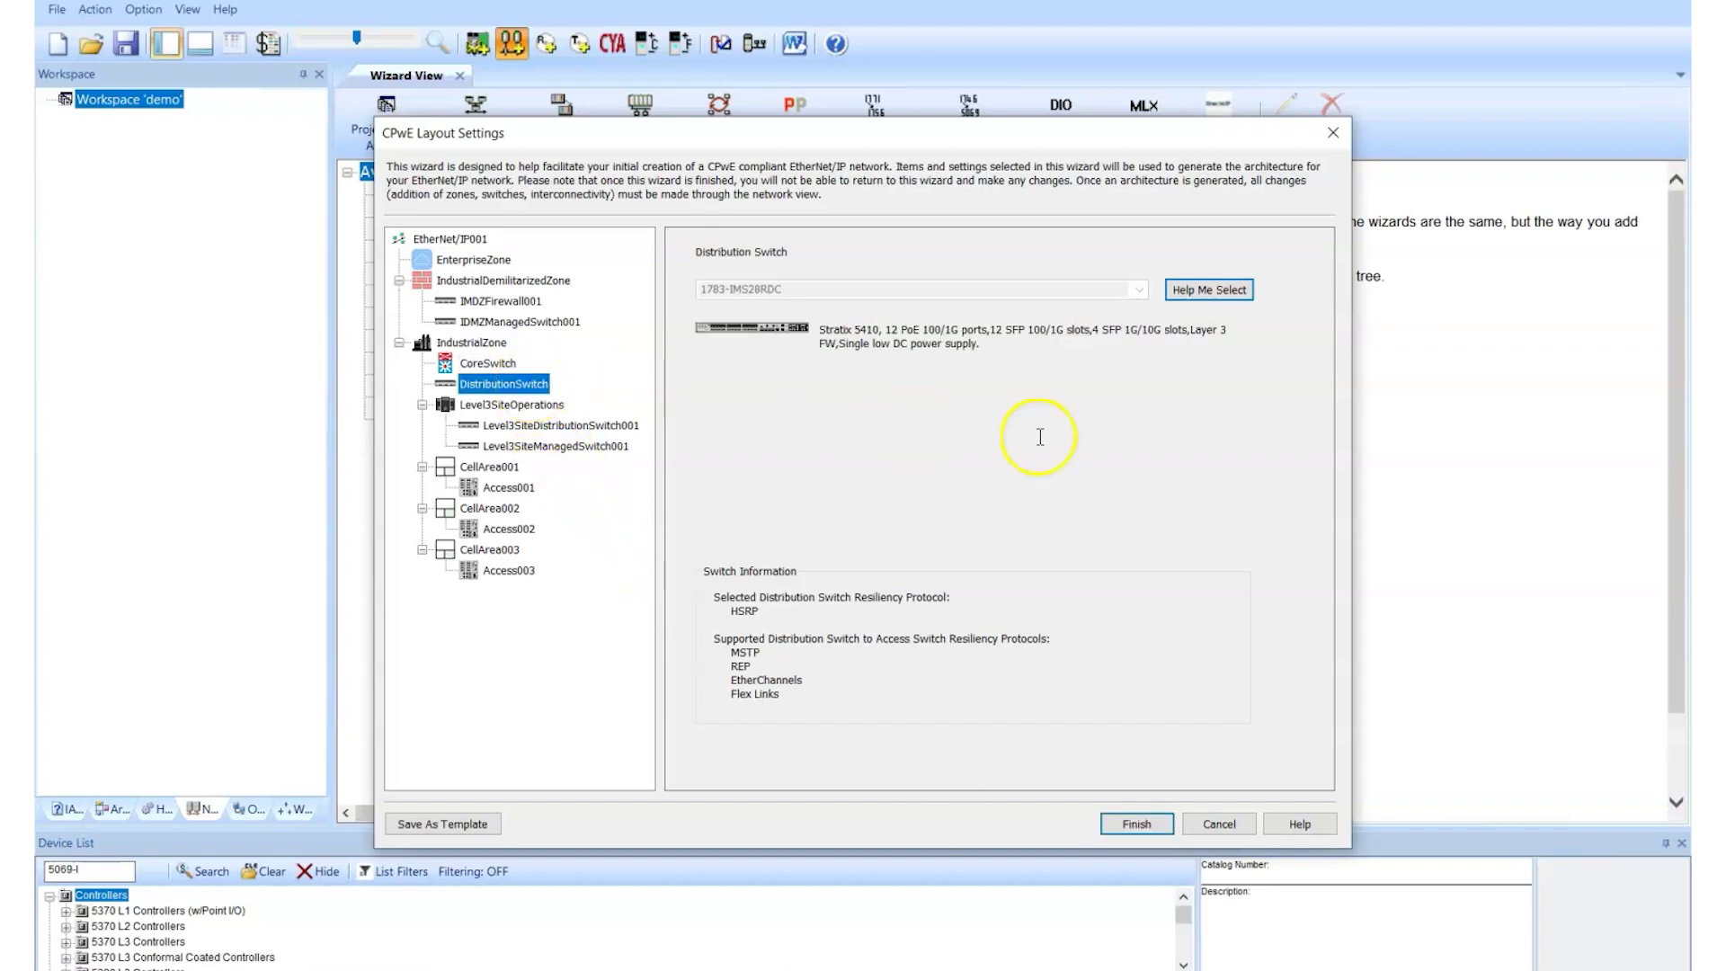
left_click(1218, 292)
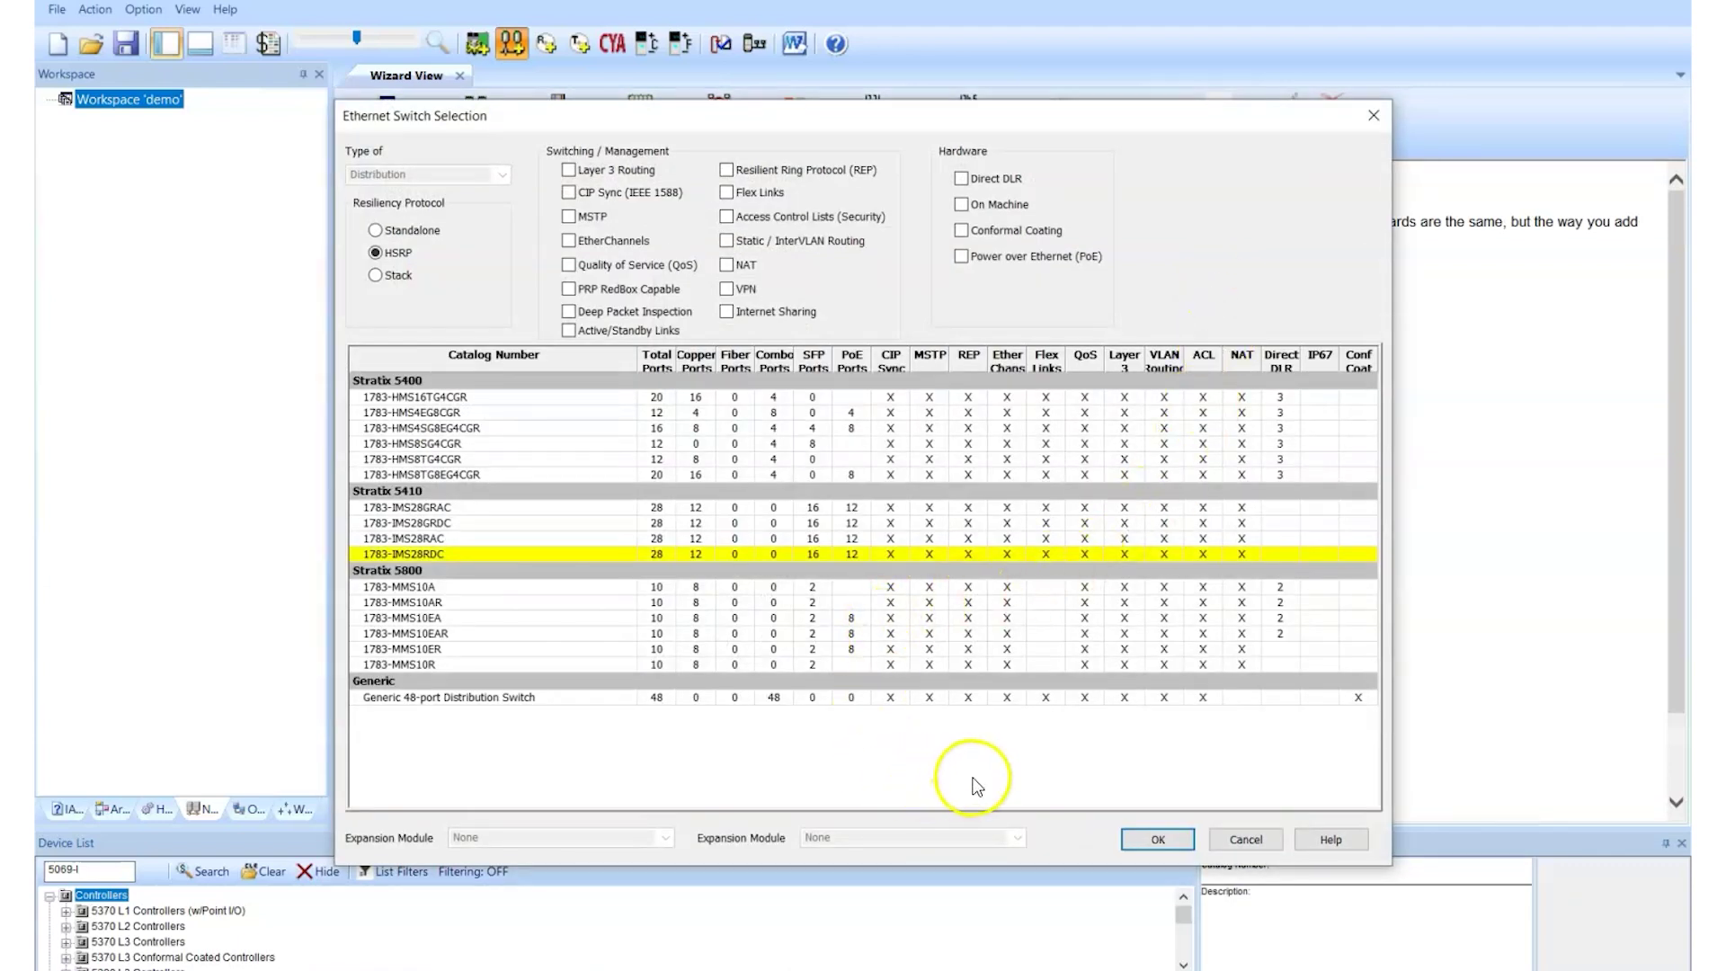
left_click(1156, 839)
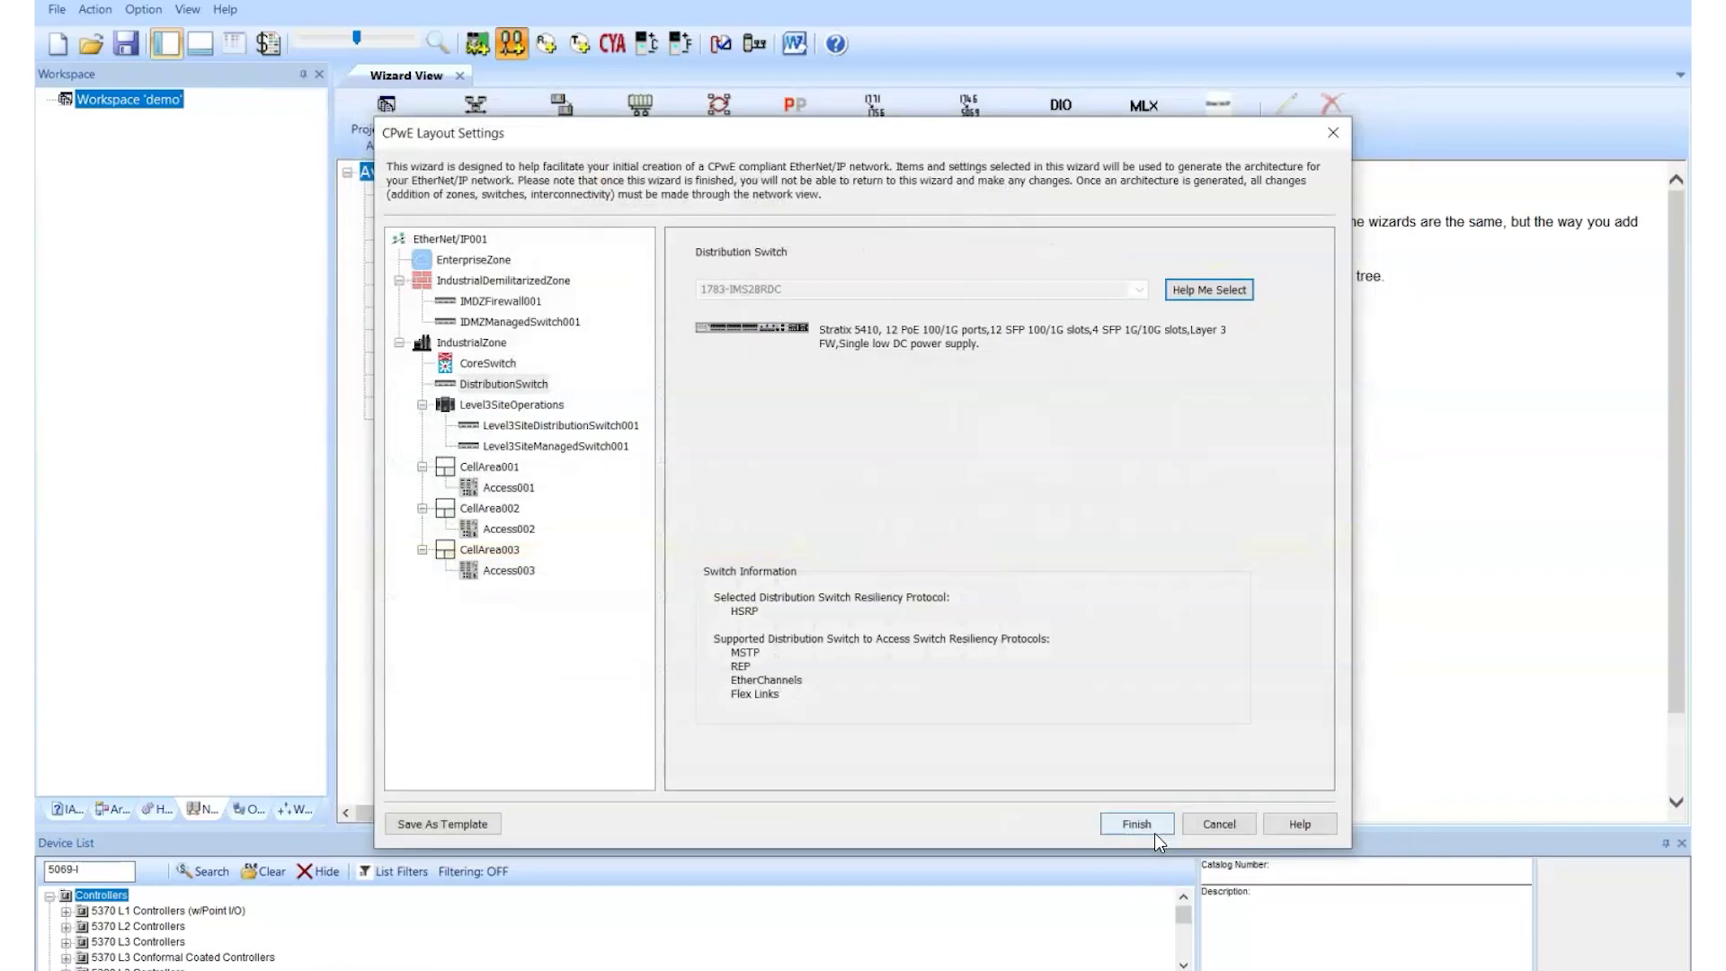
left_click(493, 468)
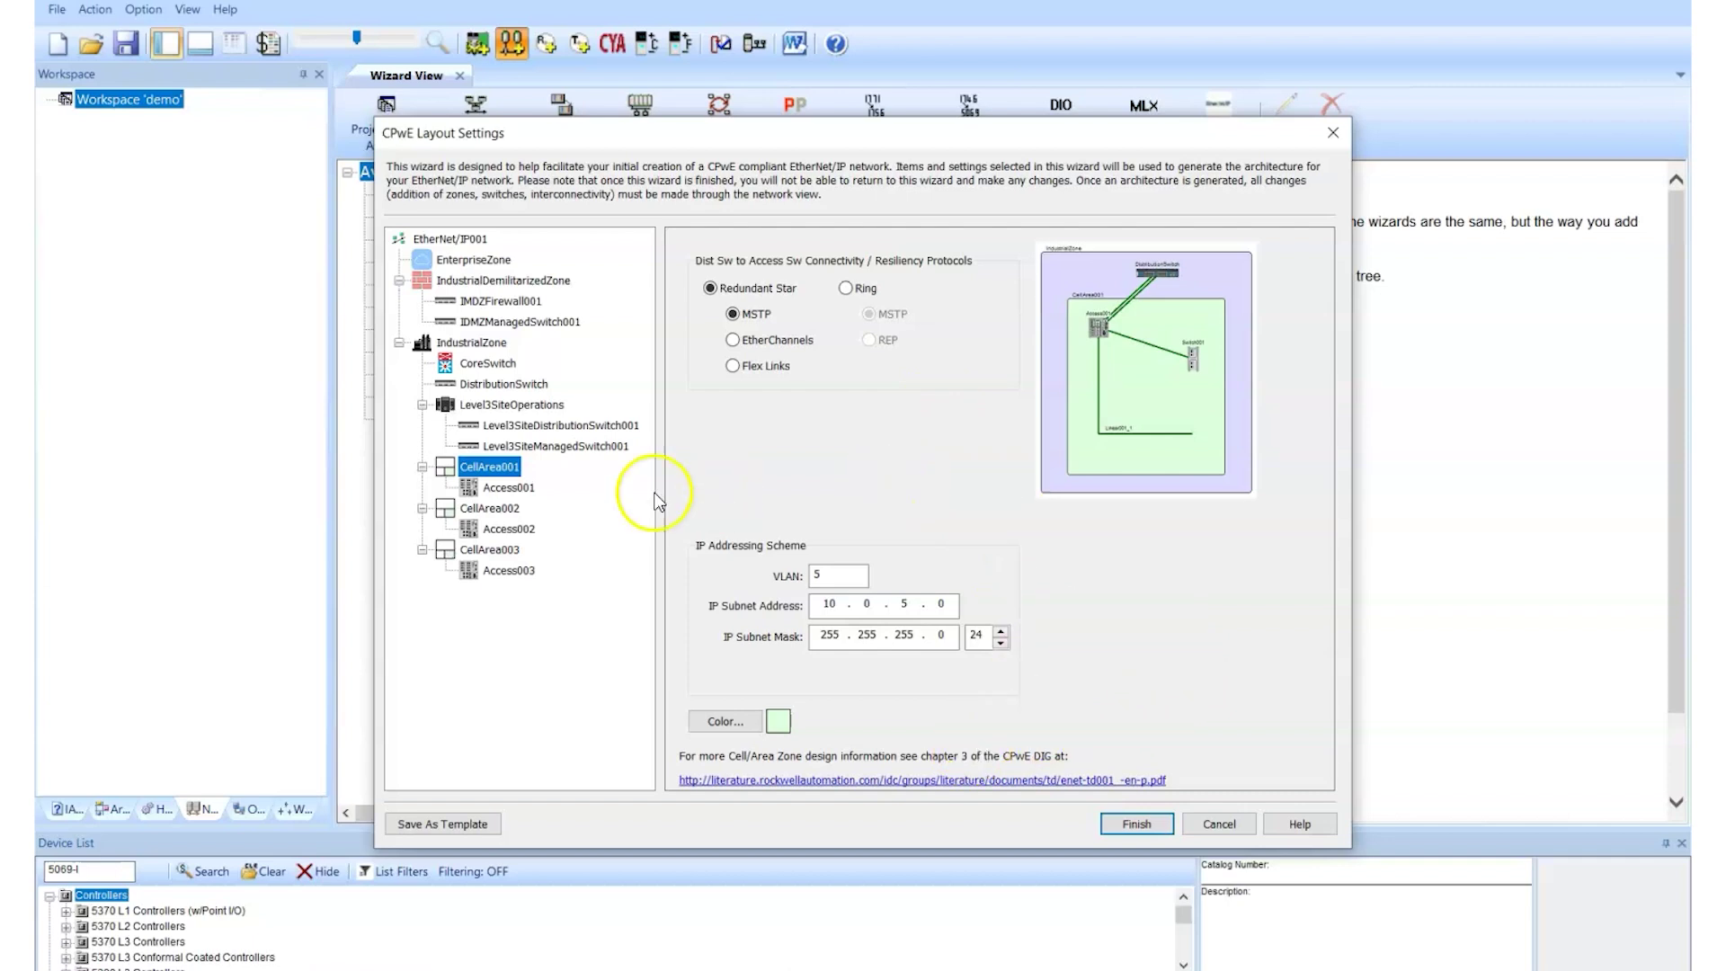
Step: Choose 1783-CMS20DP as the first cell area's access switch
left_click(522, 488)
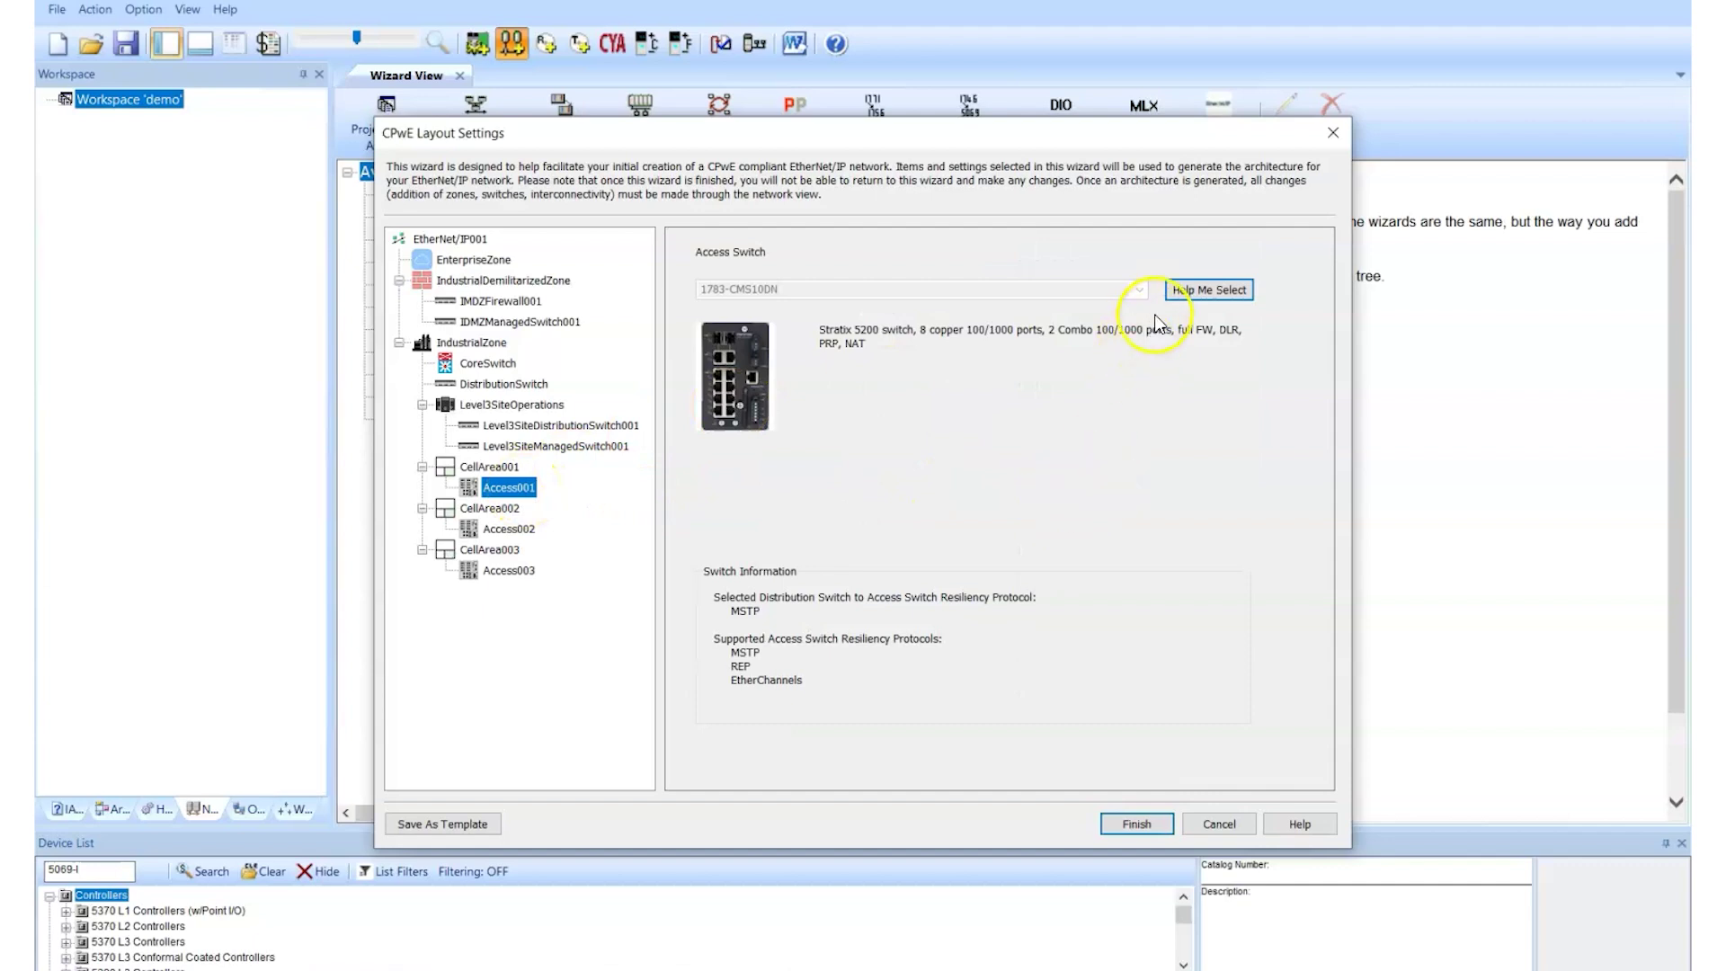
left_click(1207, 288)
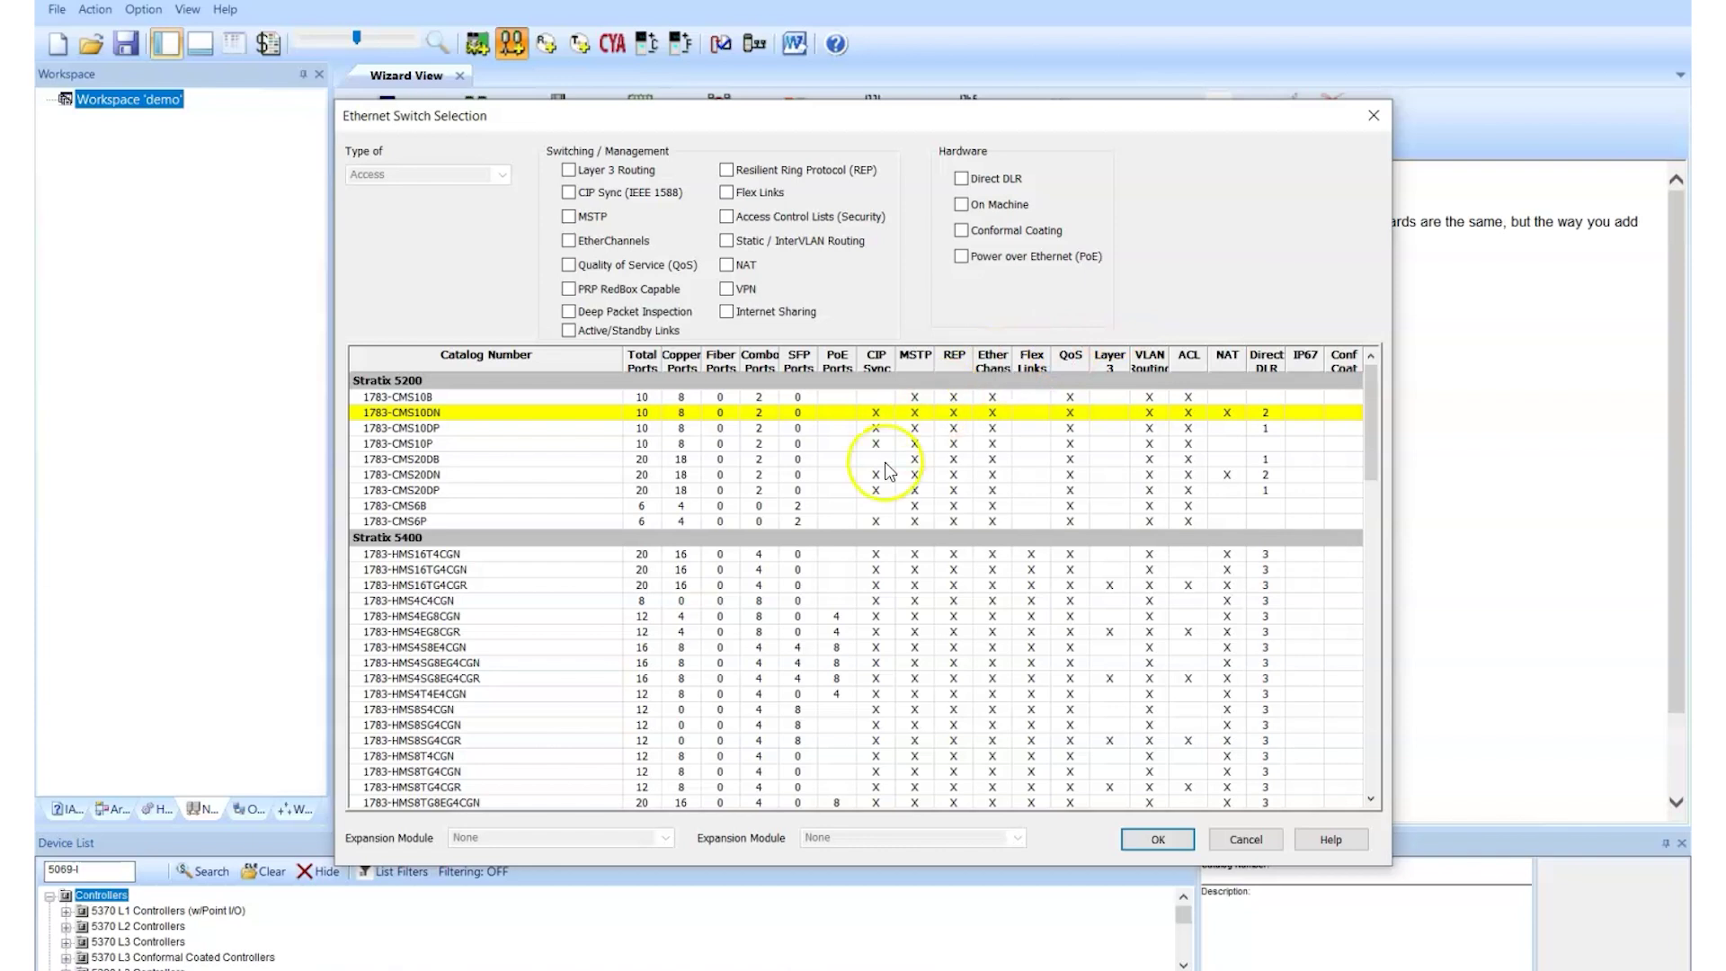
left_click(679, 491)
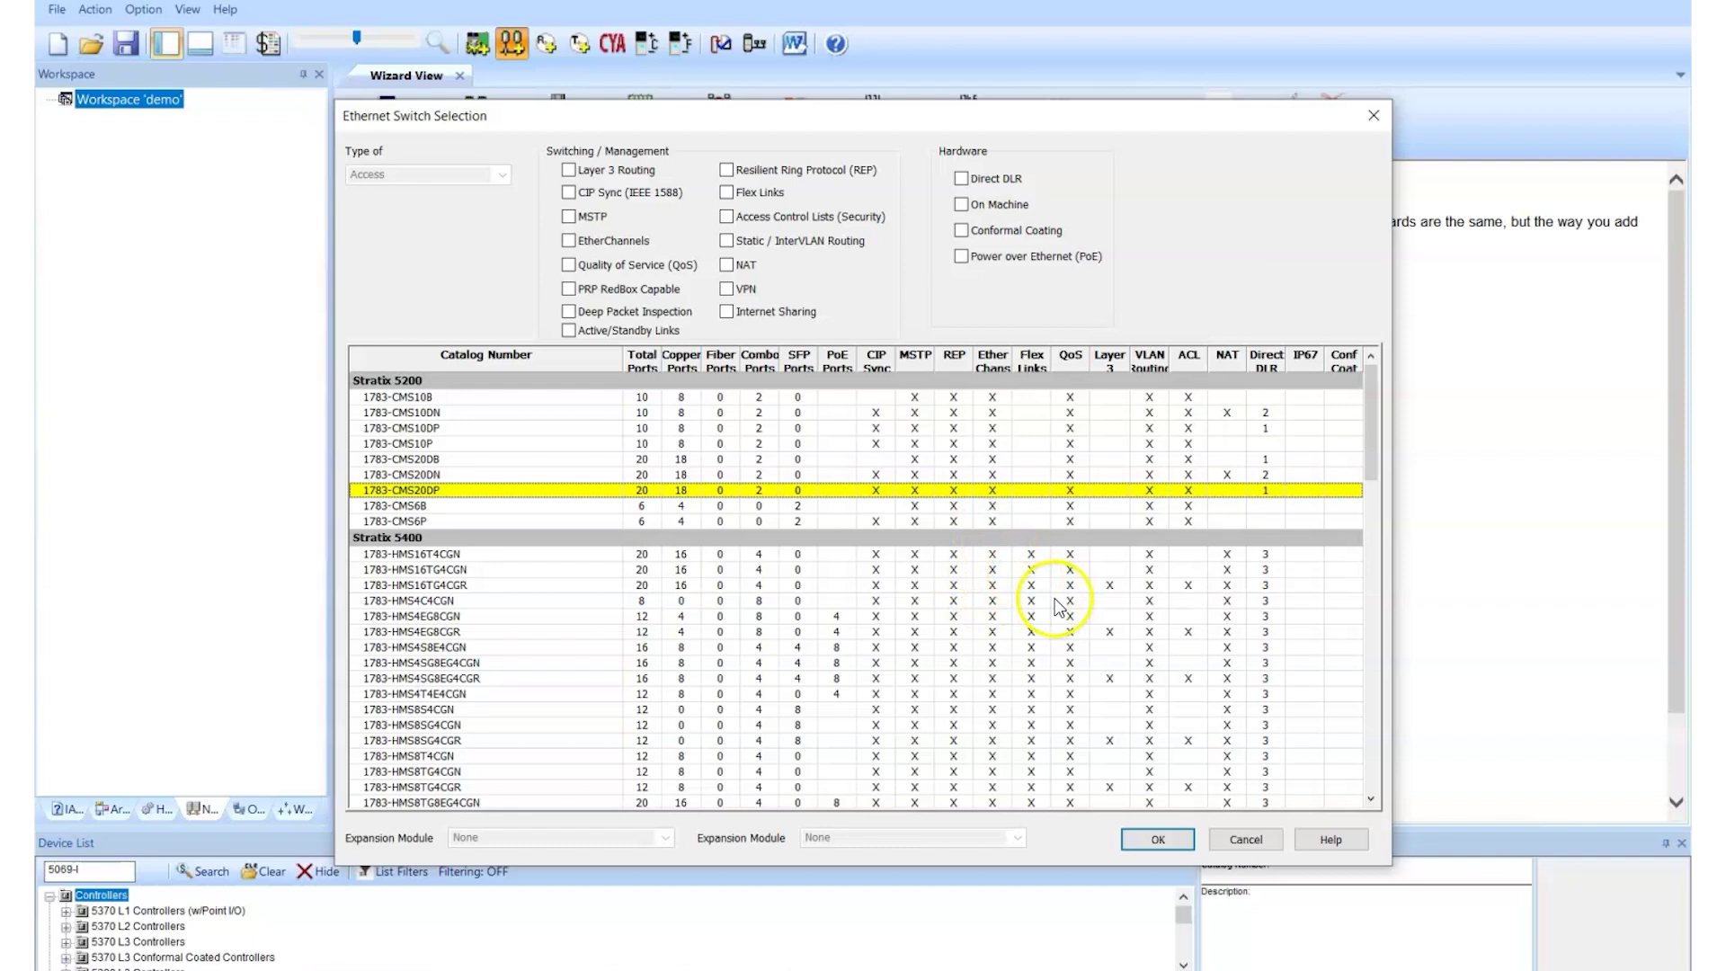
left_click(1156, 840)
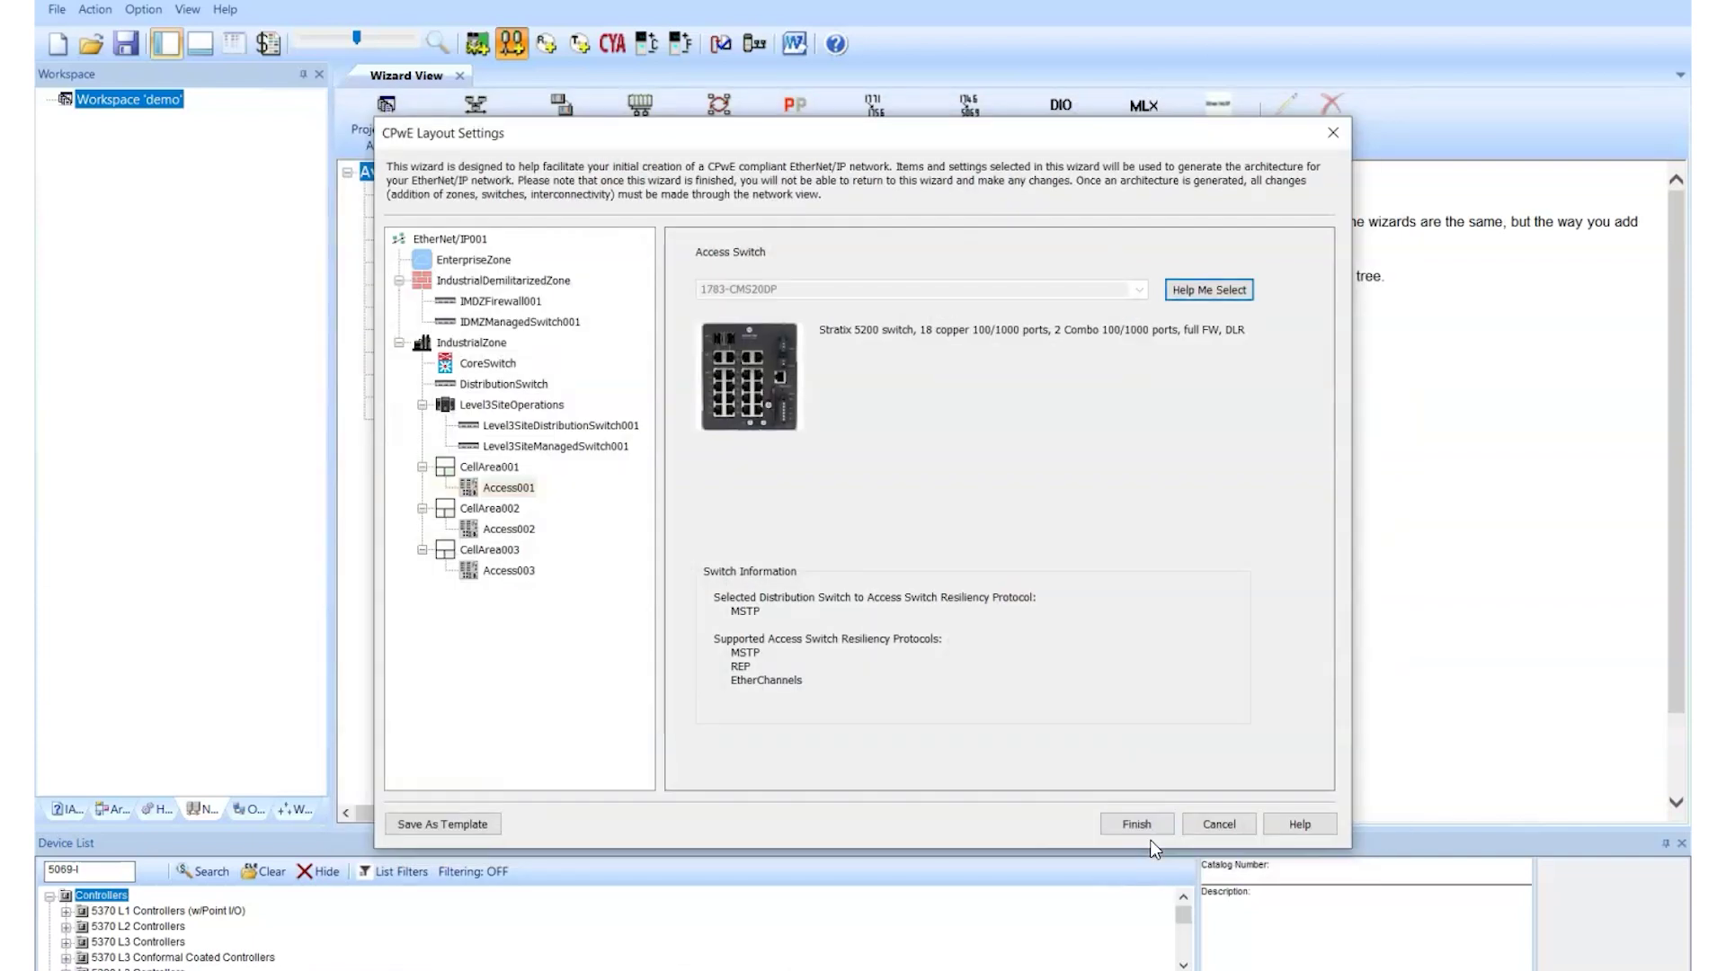
Step: Replace Access003's 1783-CMS10DN in CellArea003 with a 1783-CMS10P
left_click(499, 552)
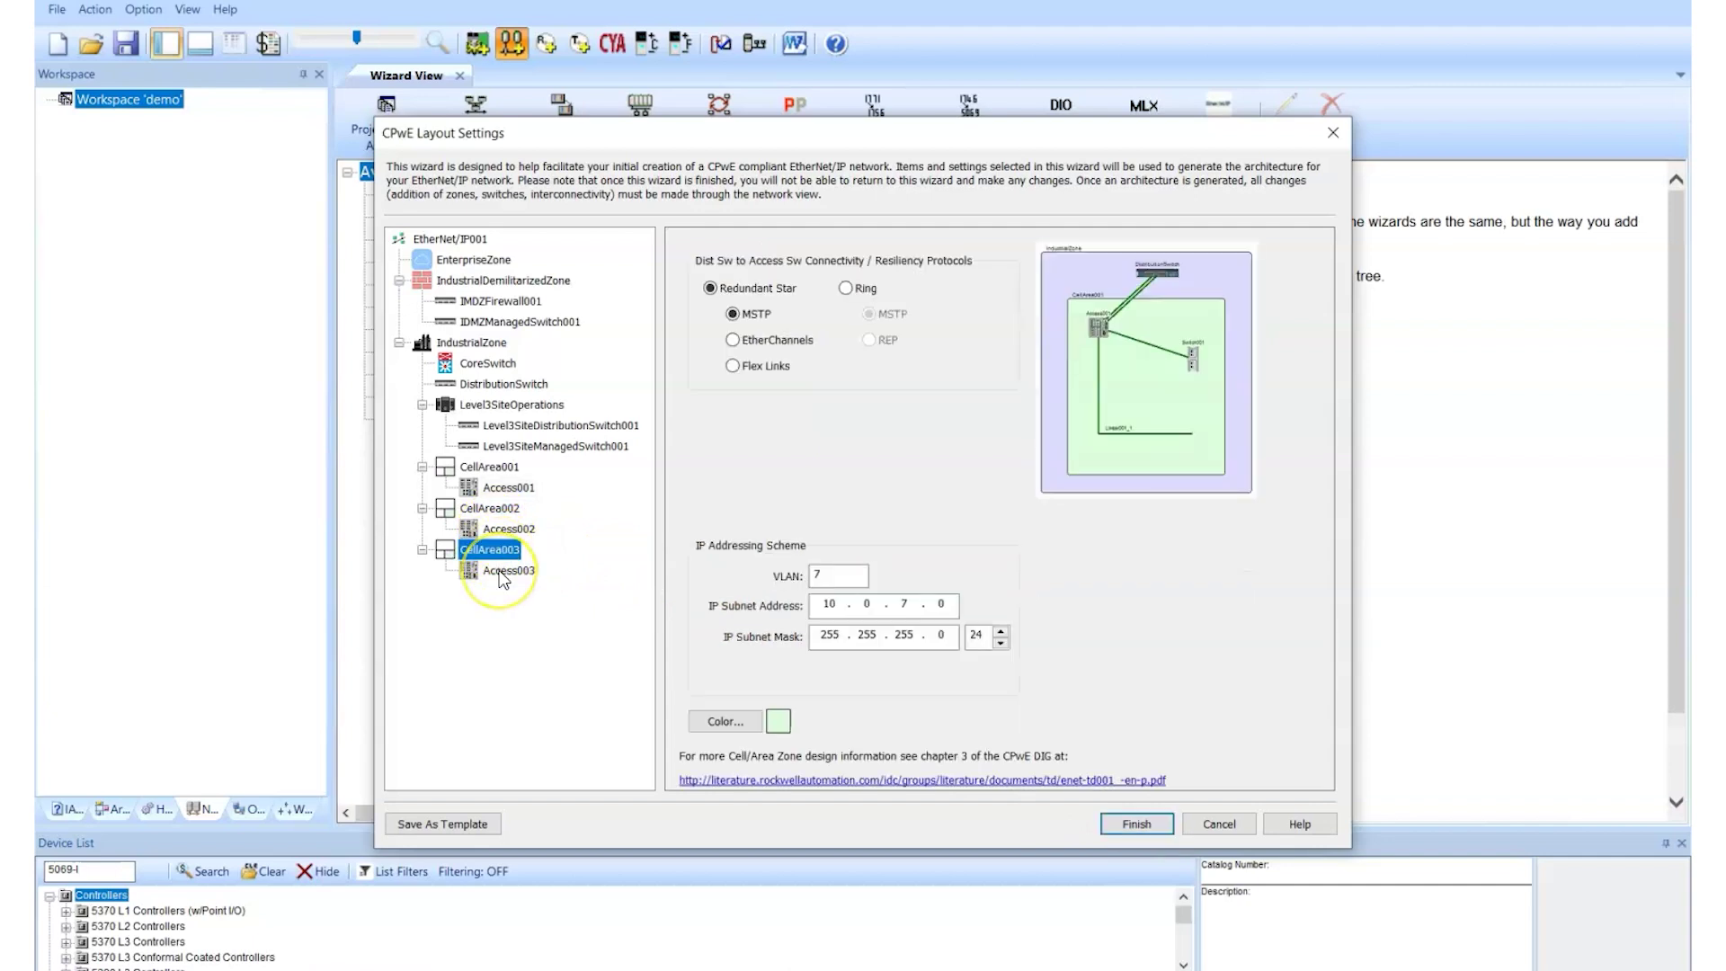
left_click(499, 573)
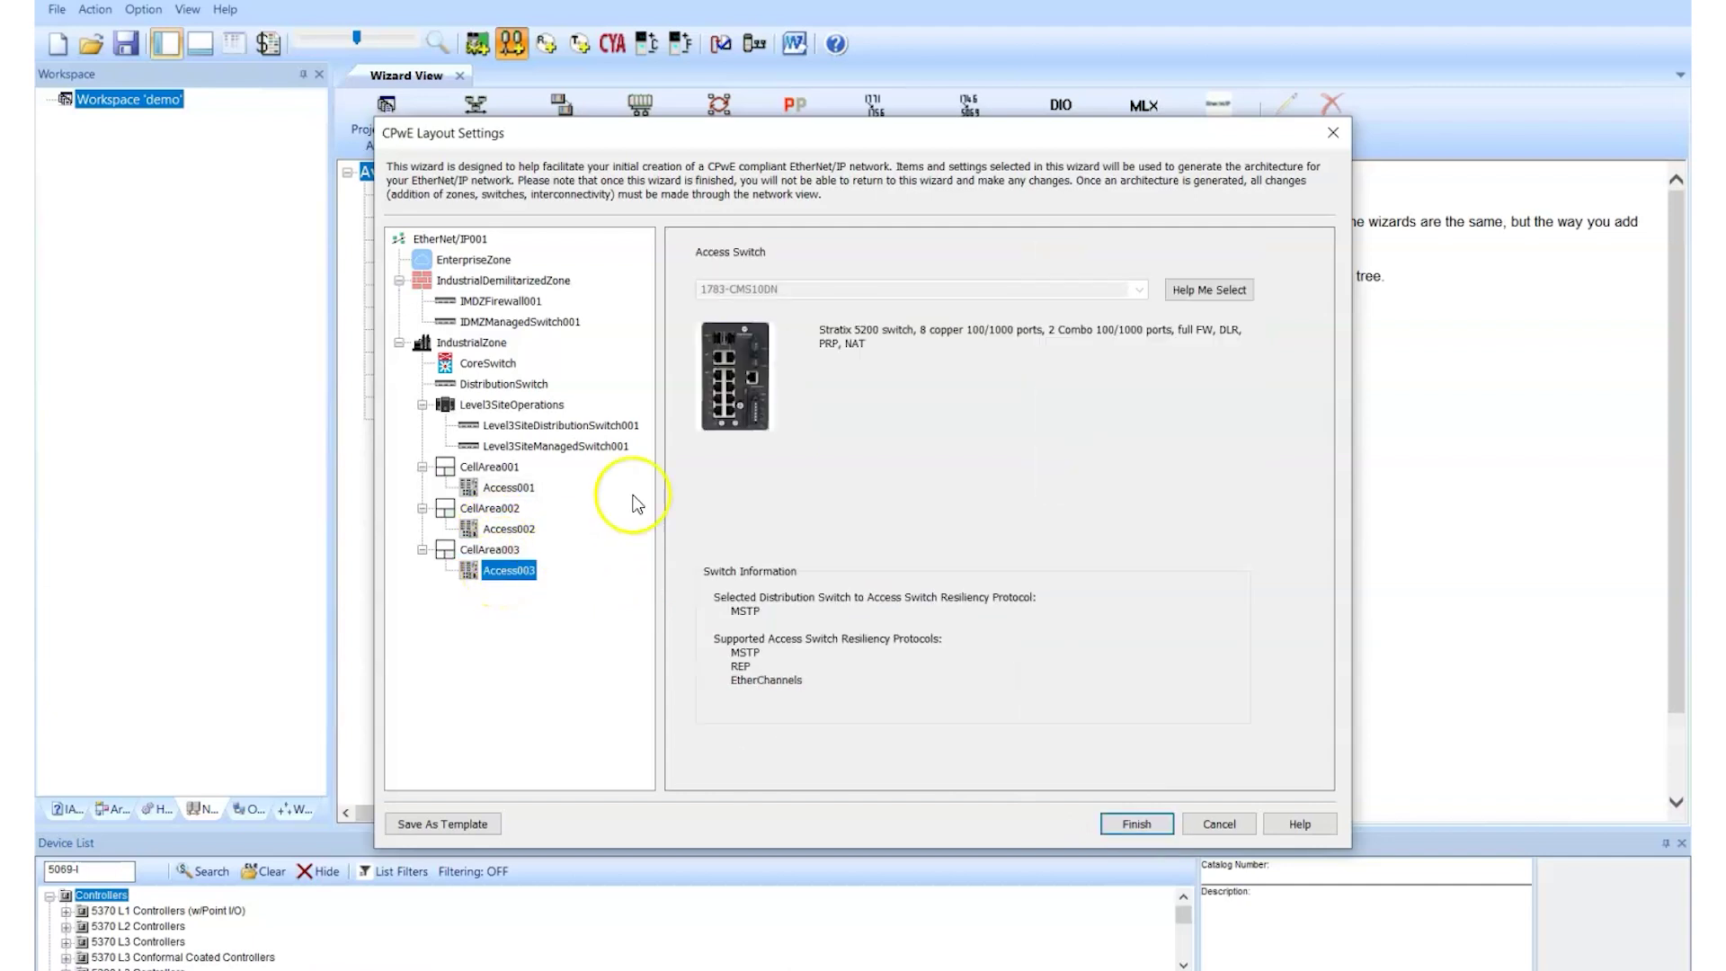
left_click(1217, 291)
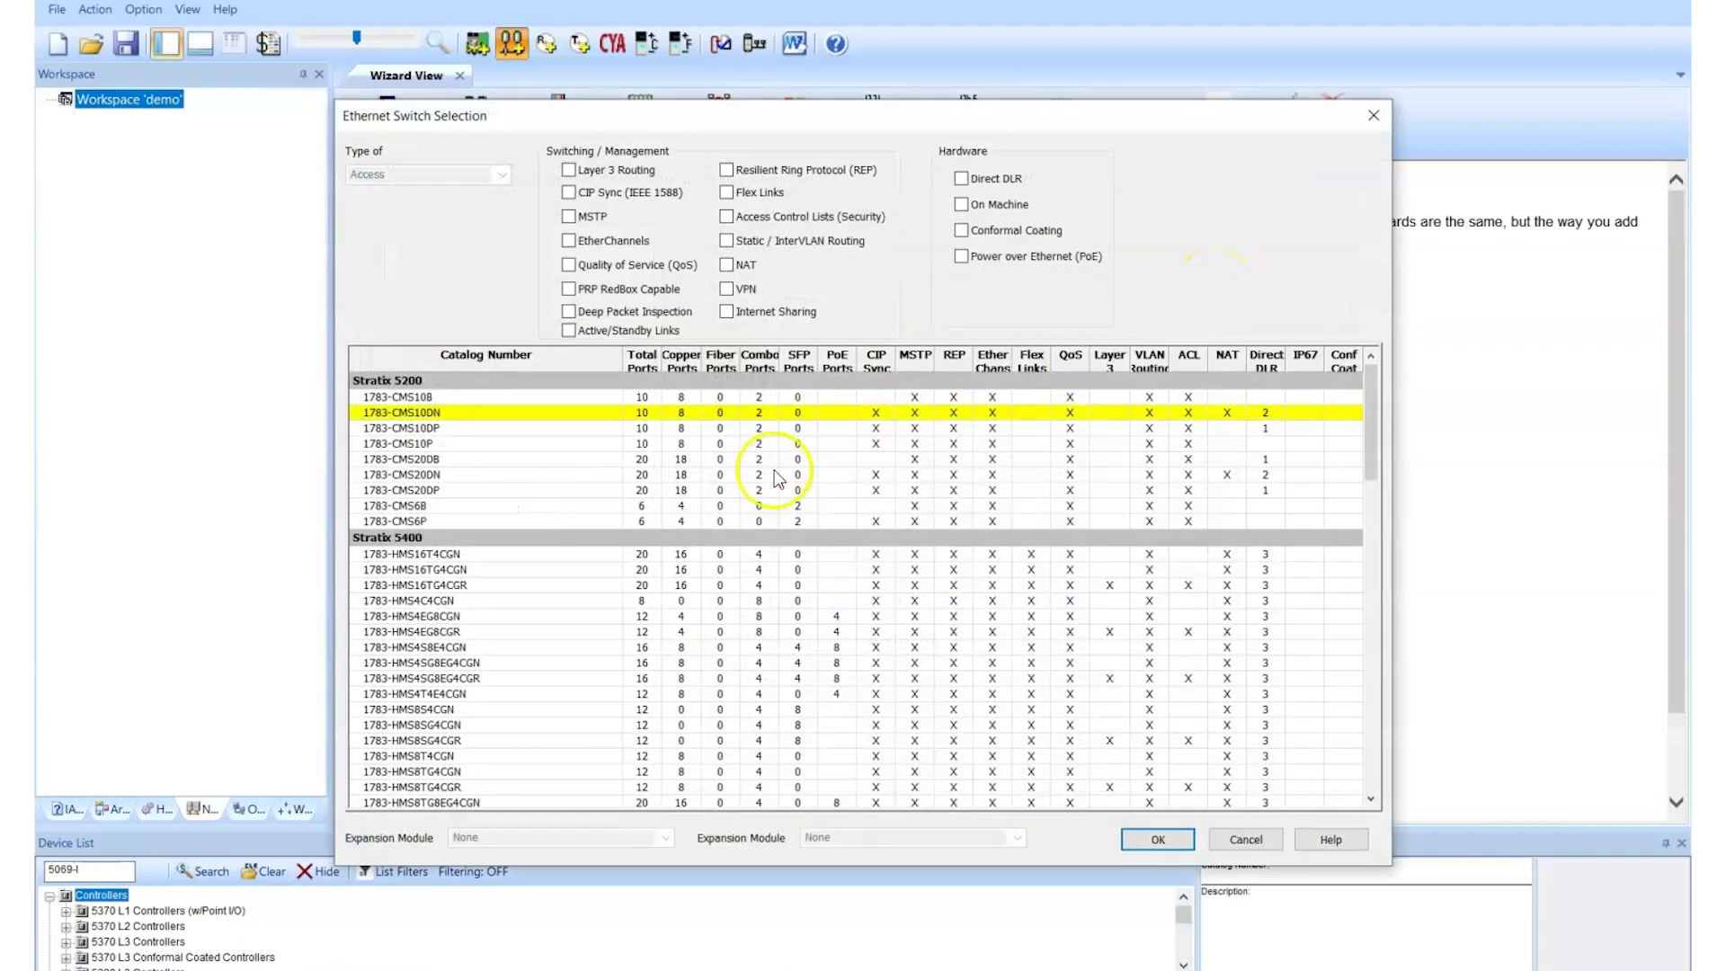
left_click(564, 445)
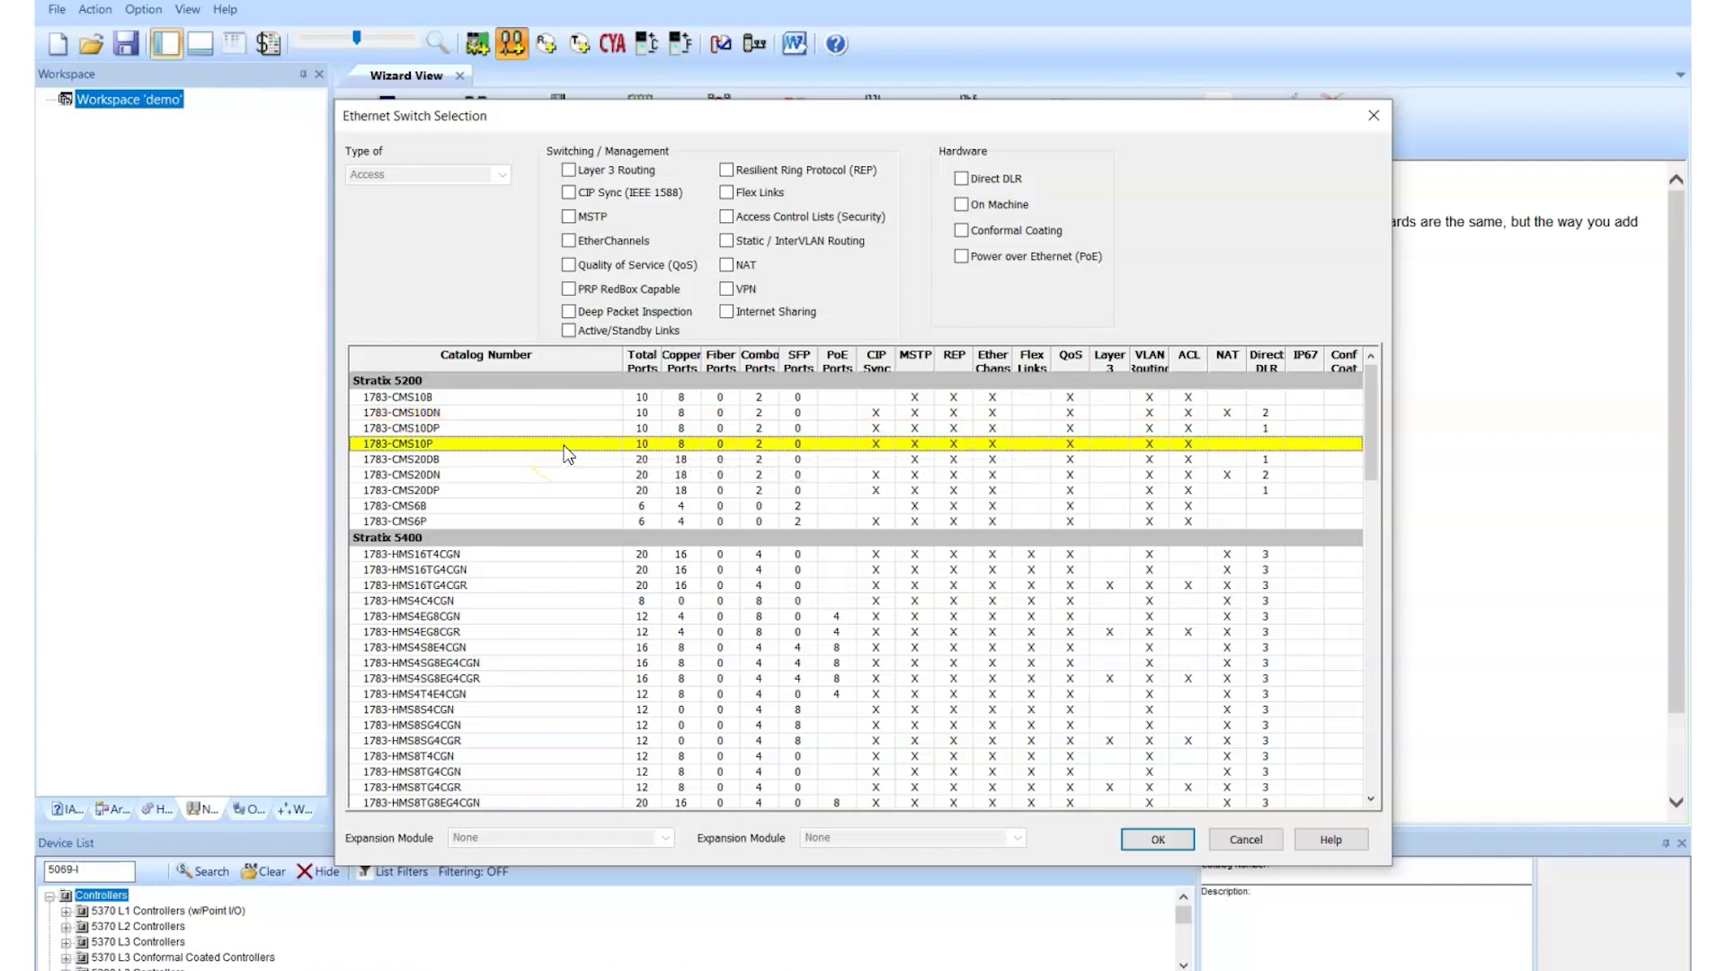
left_click(1167, 842)
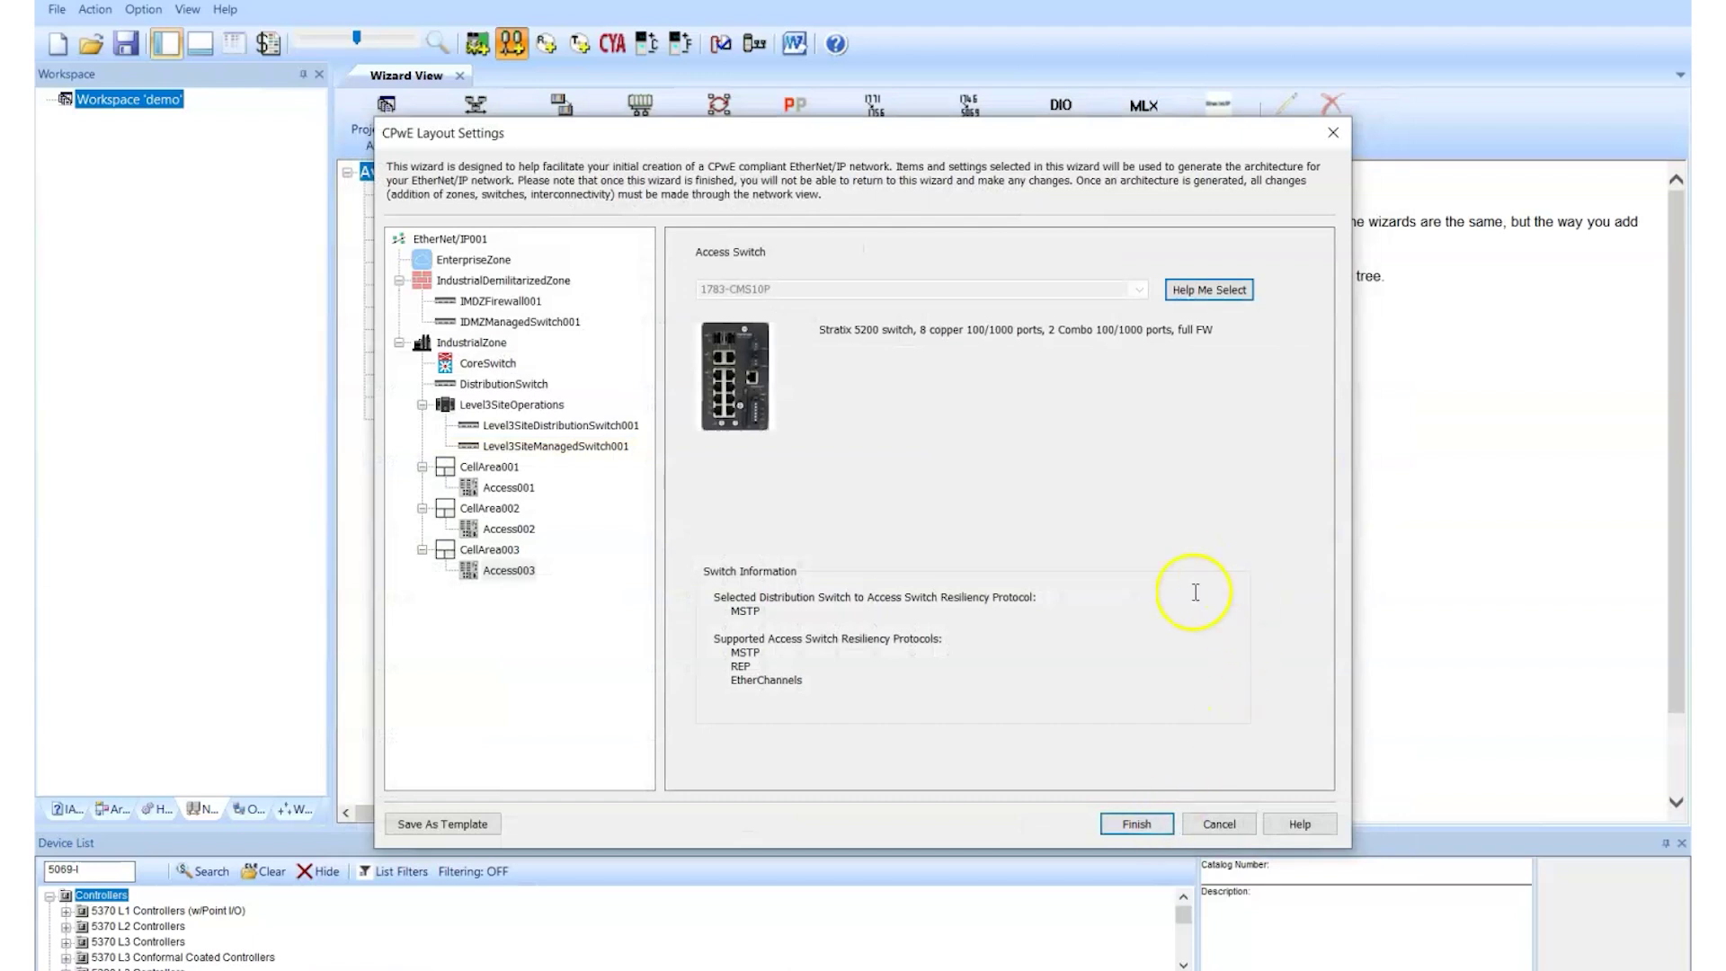
Step: Finish the wizard to generate the CPwE network diagram and scroll through it
left_click(1135, 823)
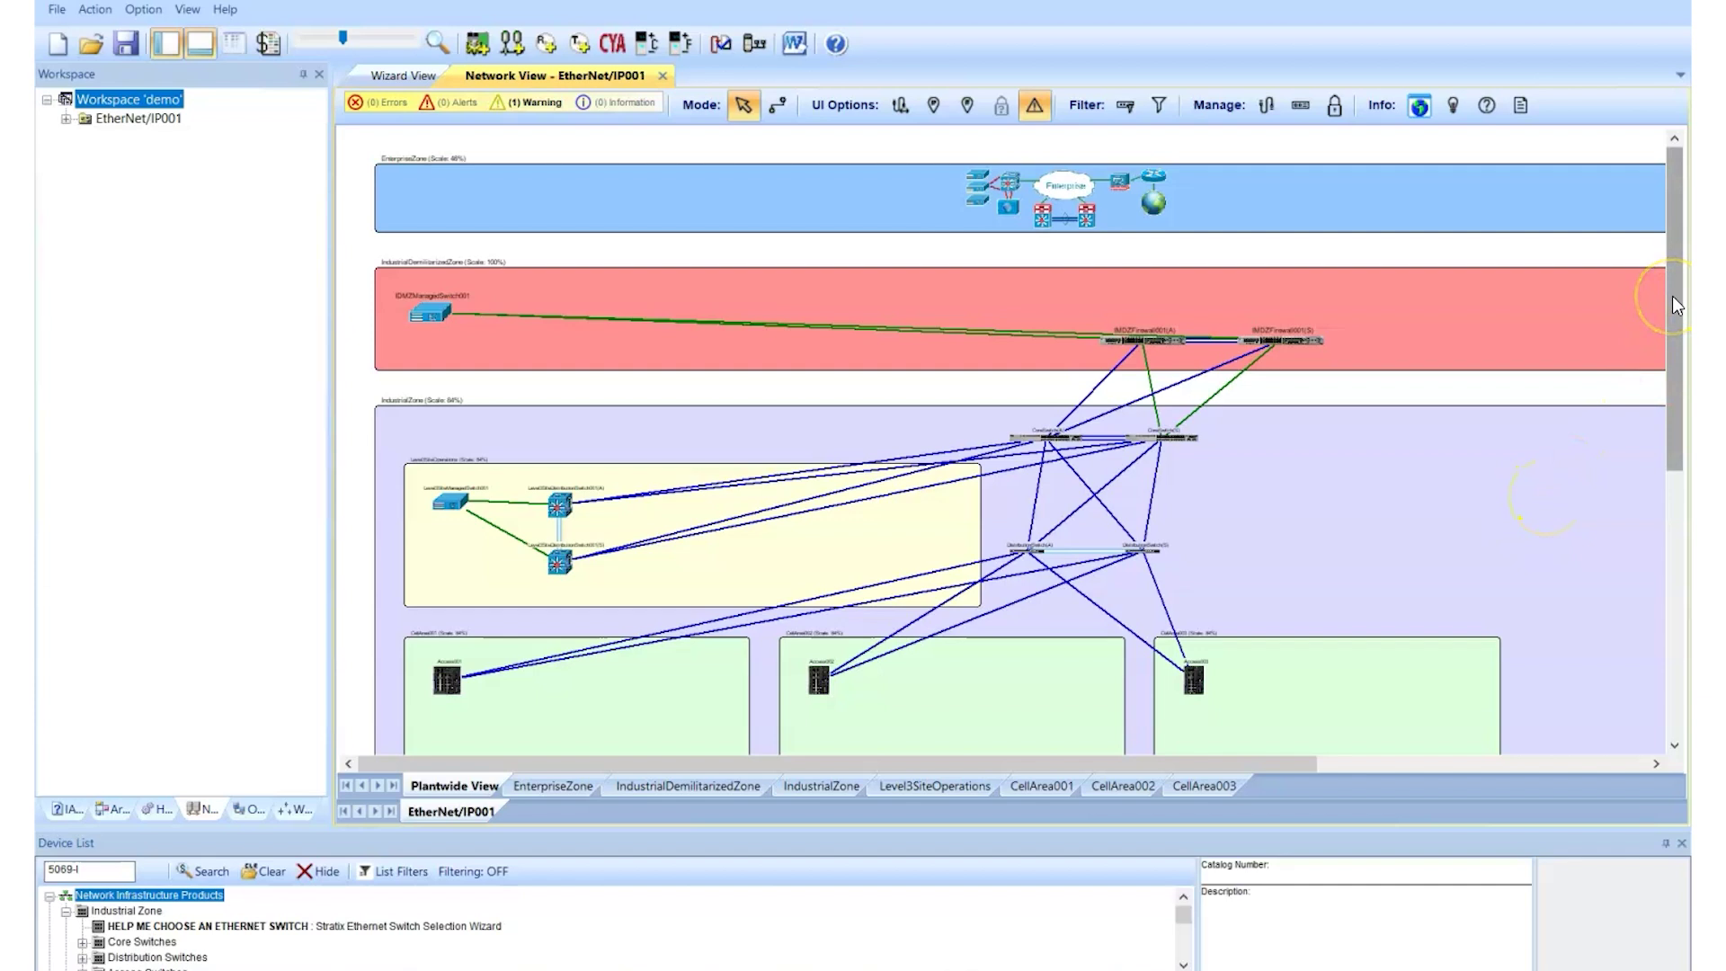
left_click_drag(1672, 297, 1675, 444)
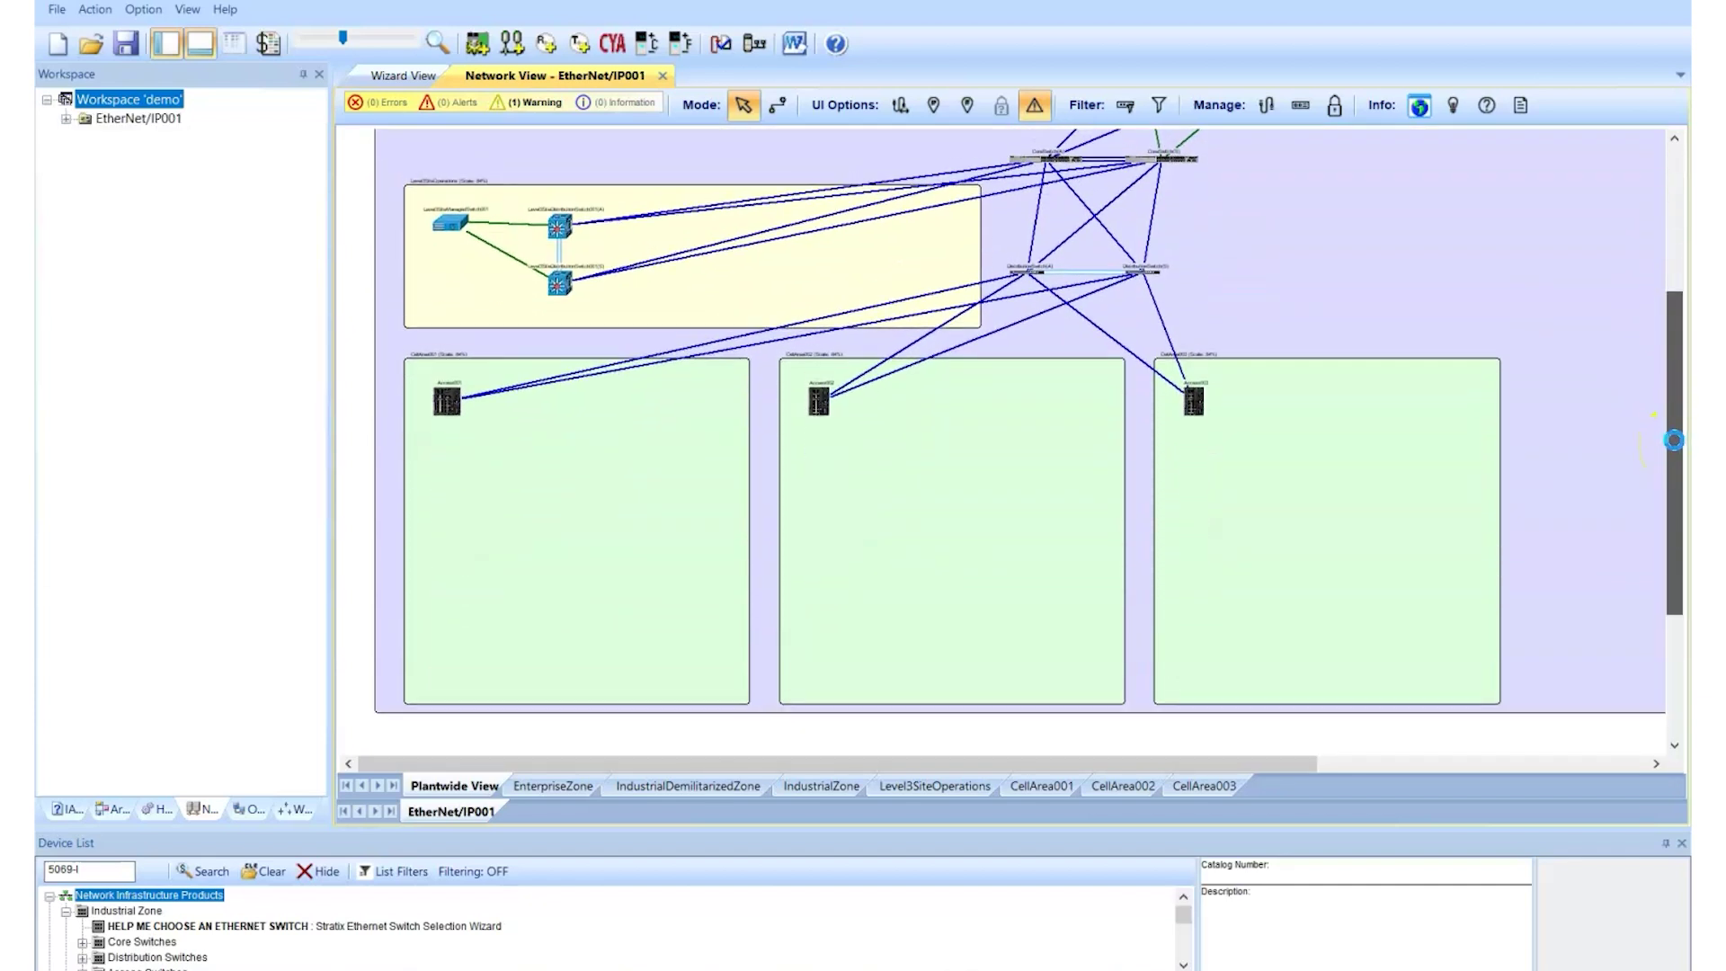
left_click_drag(1675, 444, 1676, 344)
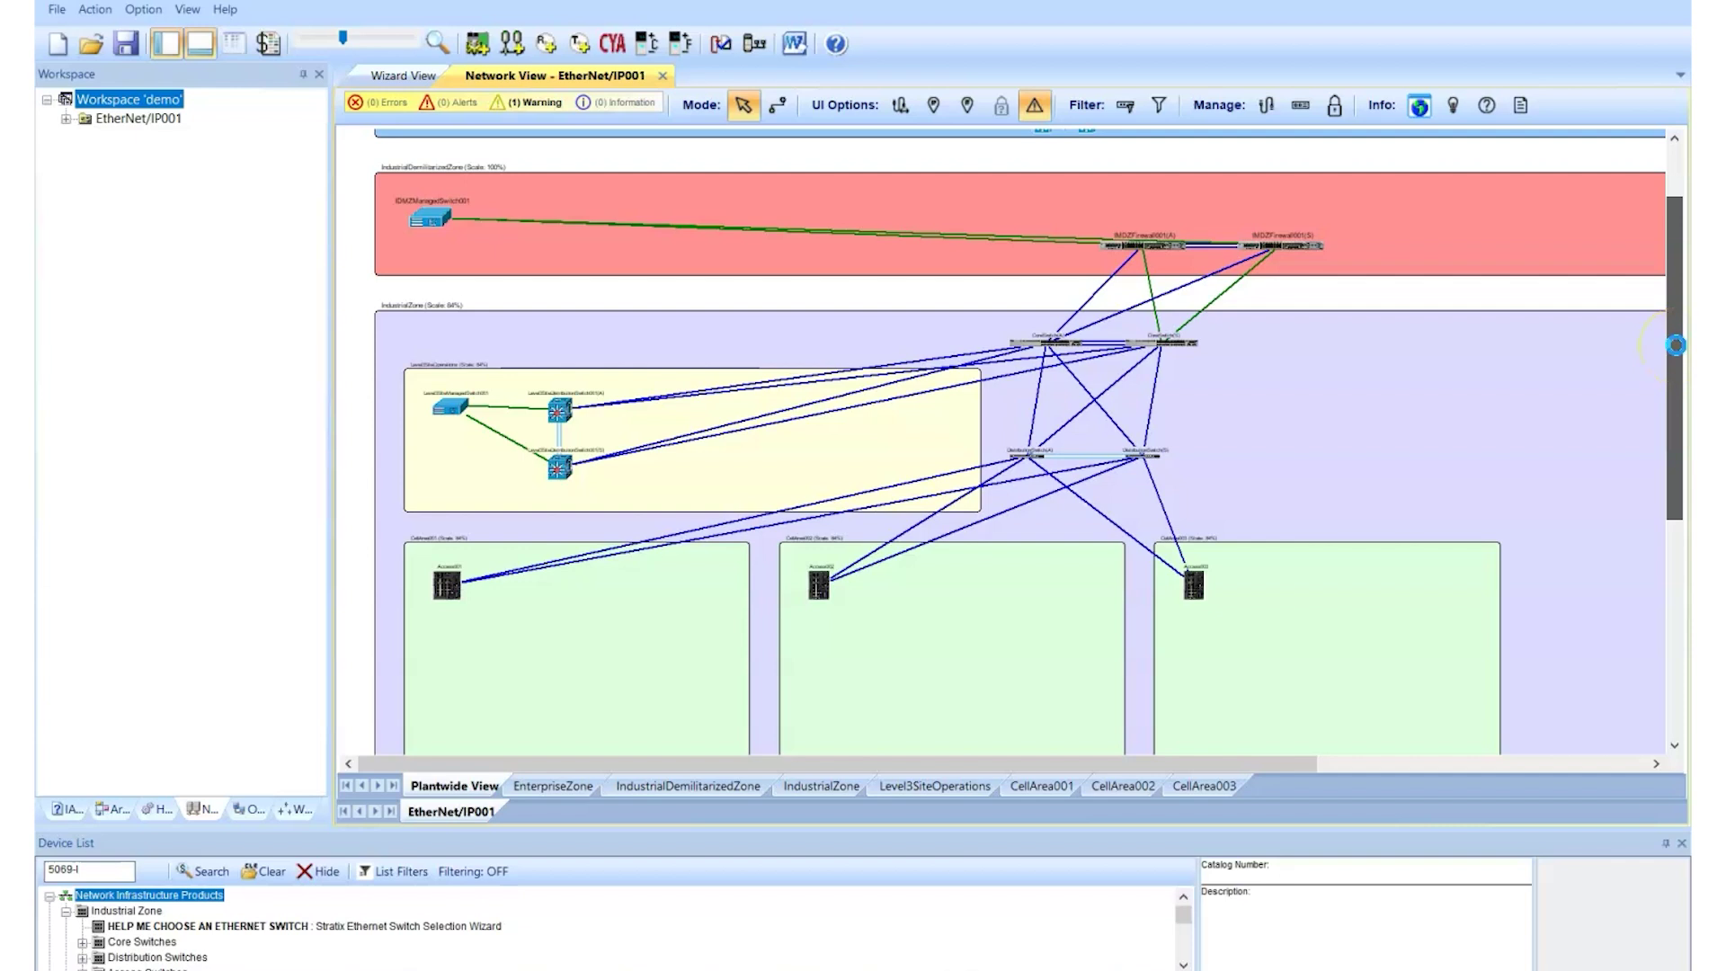
left_click_drag(1675, 344, 1684, 398)
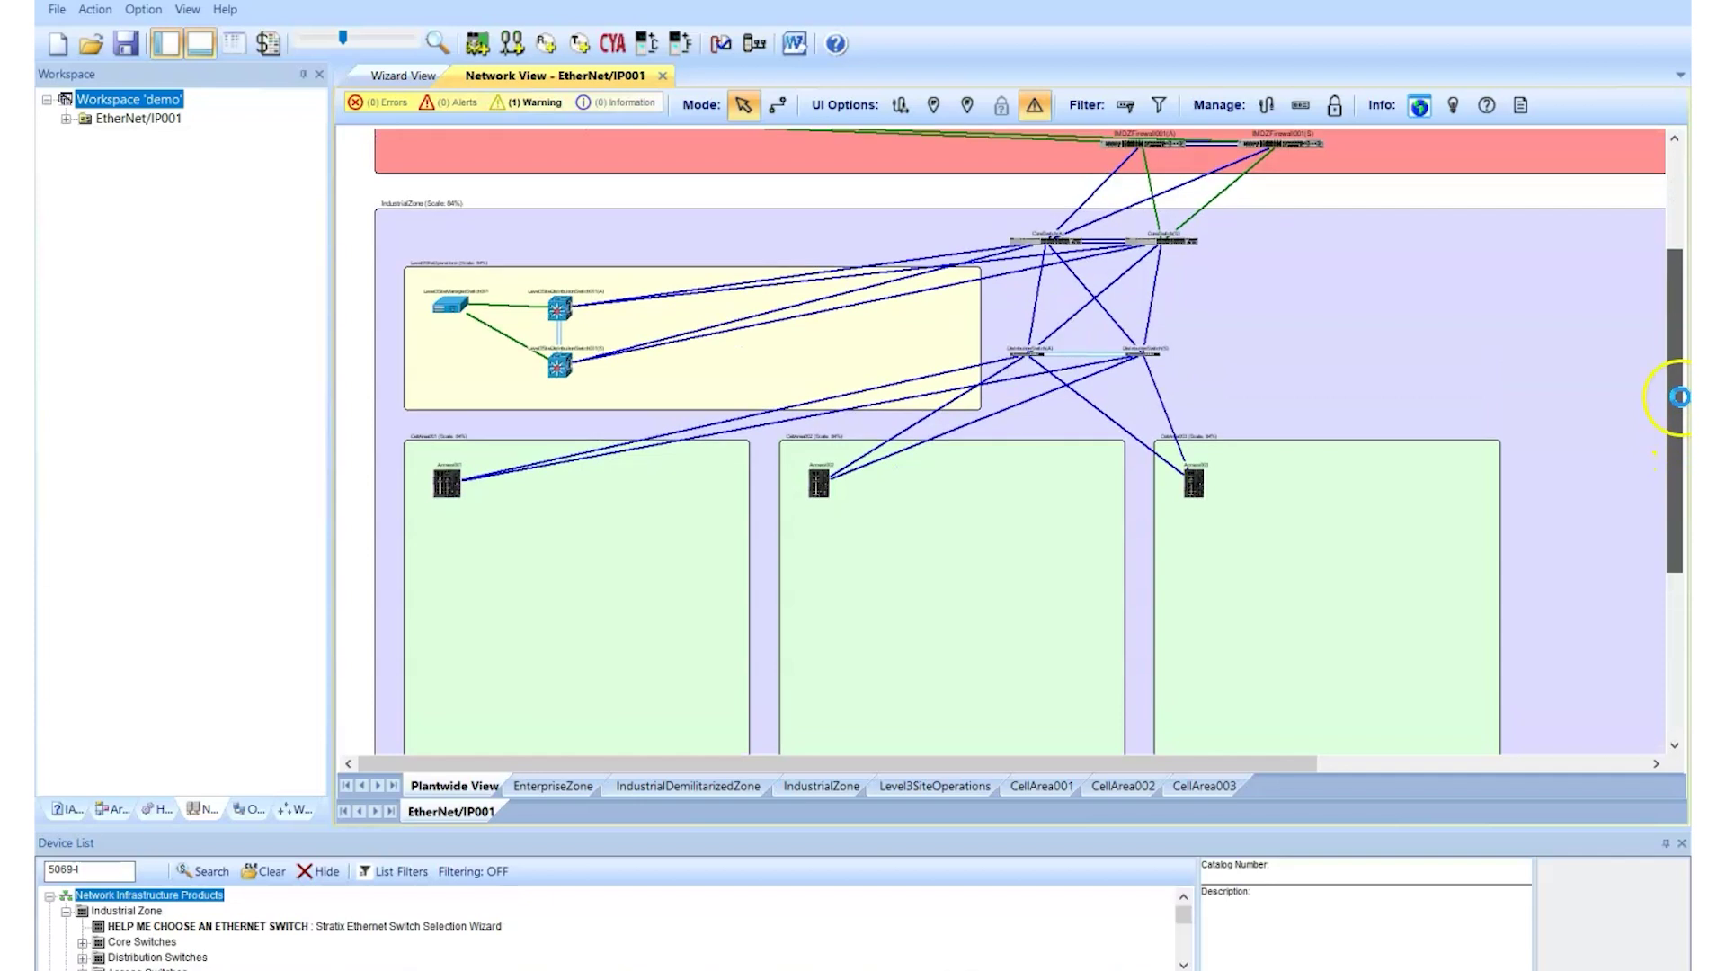
Step: Switch through the CellArea003, CellArea002 and CellArea001 tabs, ending on CellArea001
left_click(1219, 786)
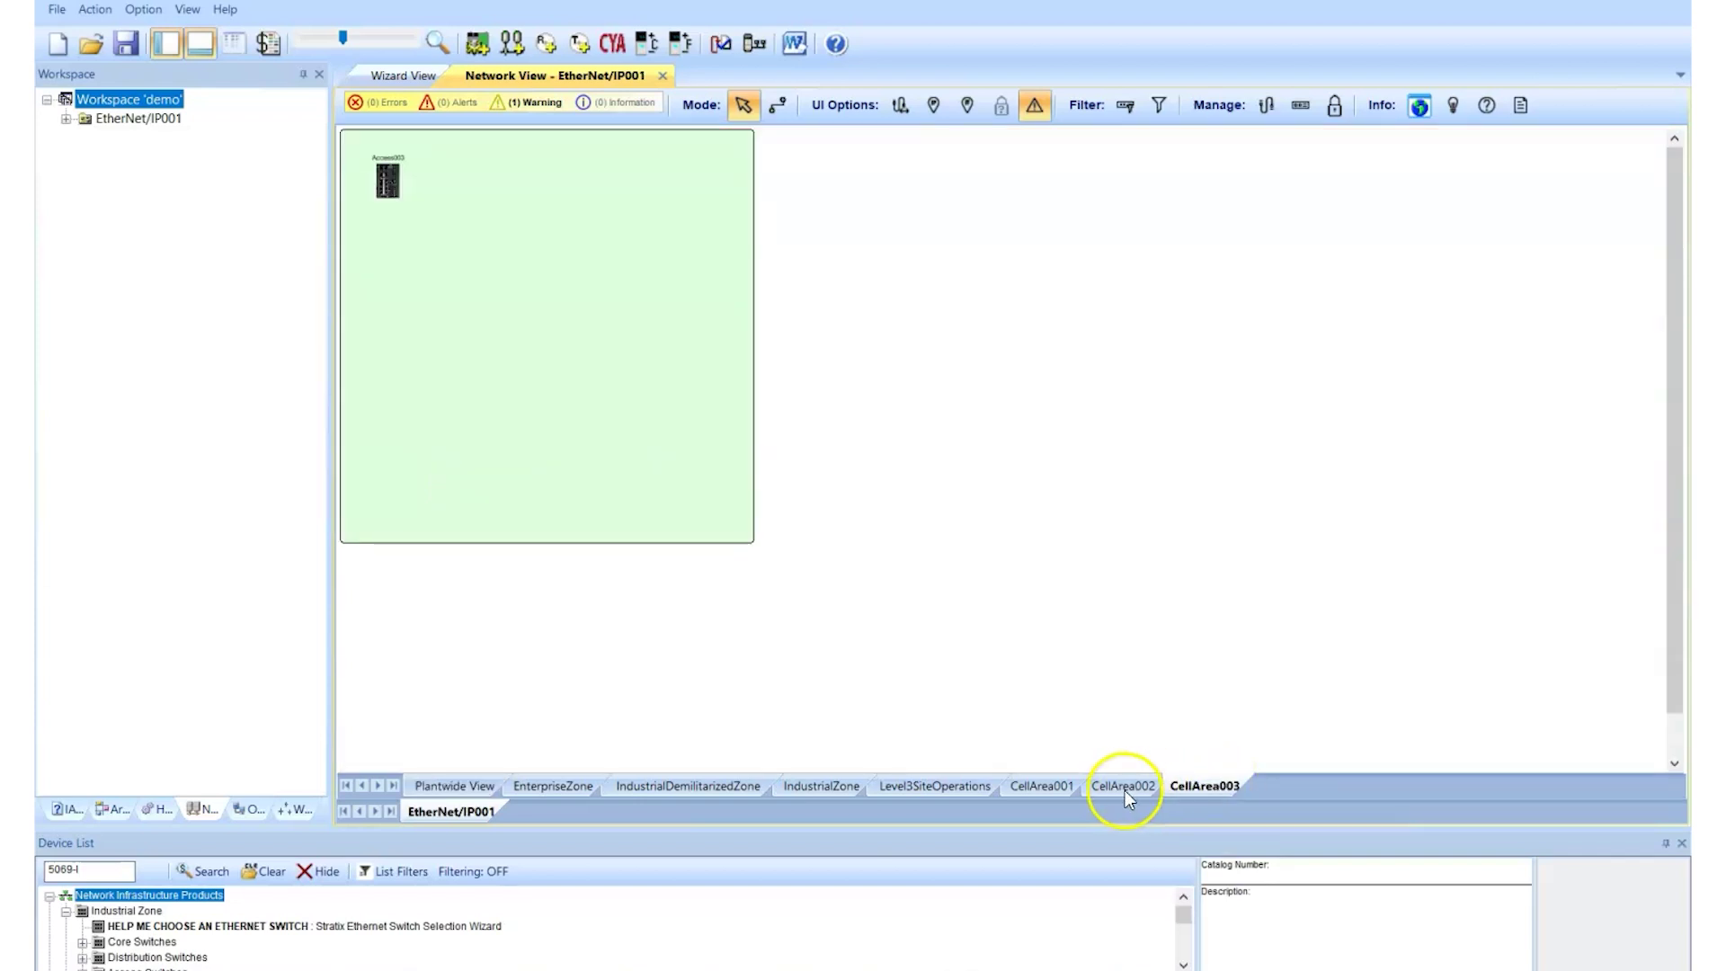
left_click(1124, 787)
left_click(1050, 790)
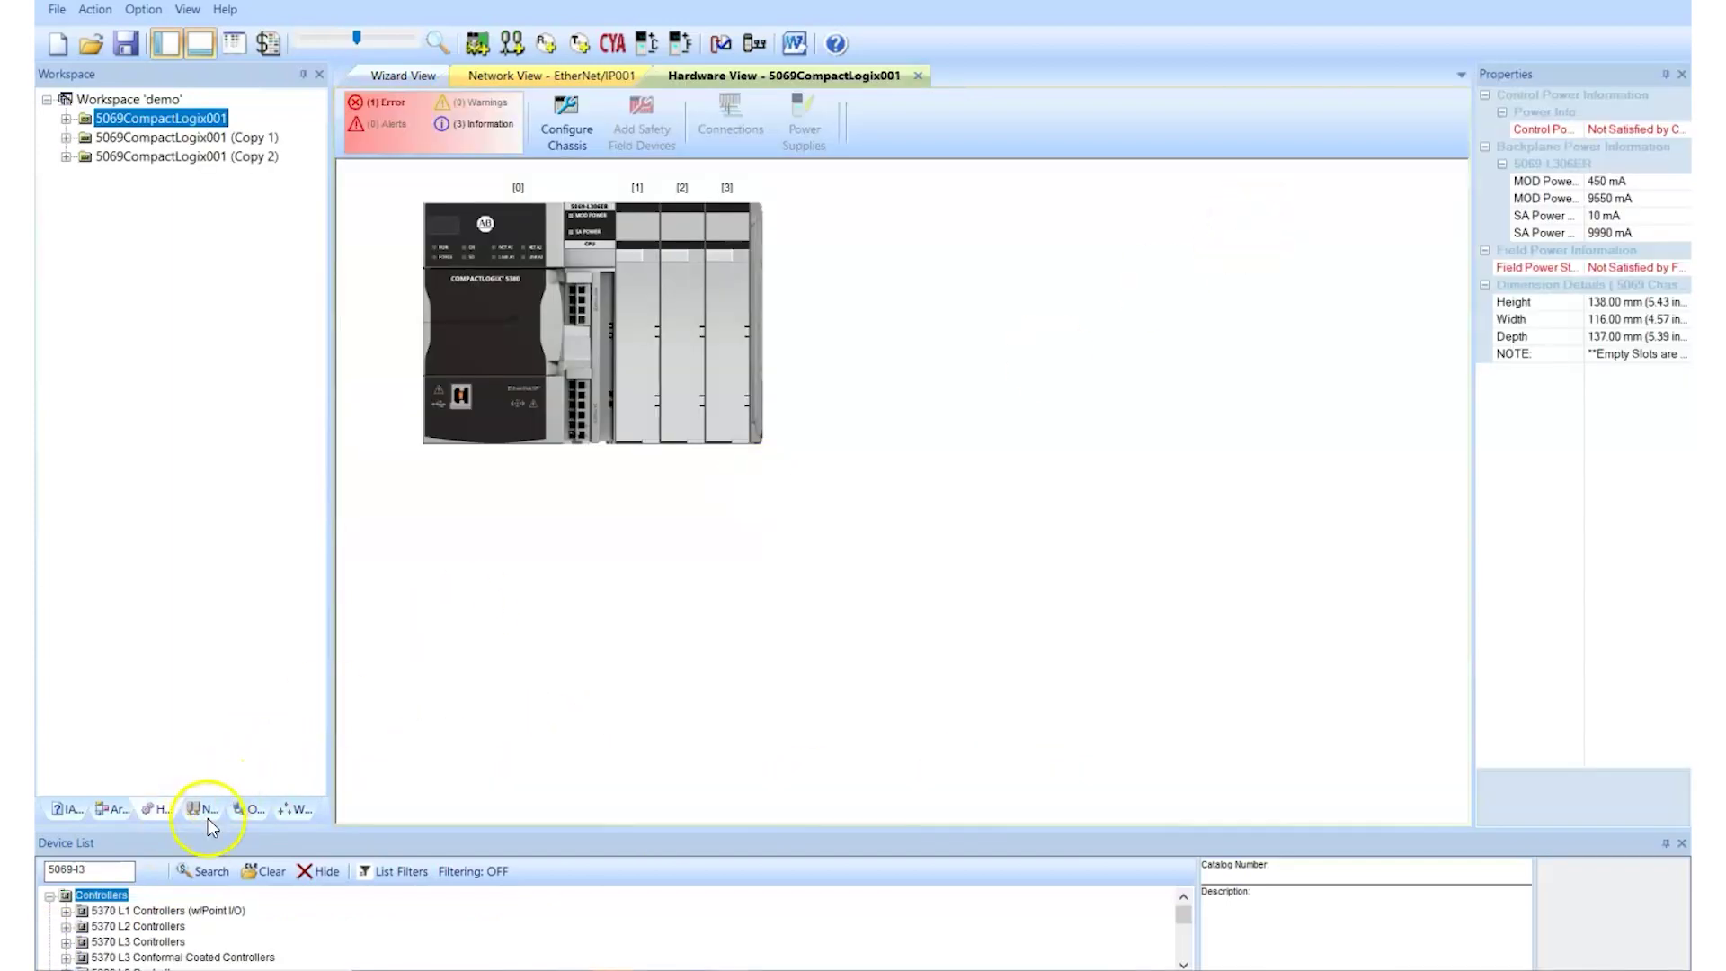
Step: Connect 5069CompactLogix001's port A2 to Access001 in CellArea001 of EtherNet/IP001
left_click(207, 809)
left_click(162, 814)
right_click(519, 432)
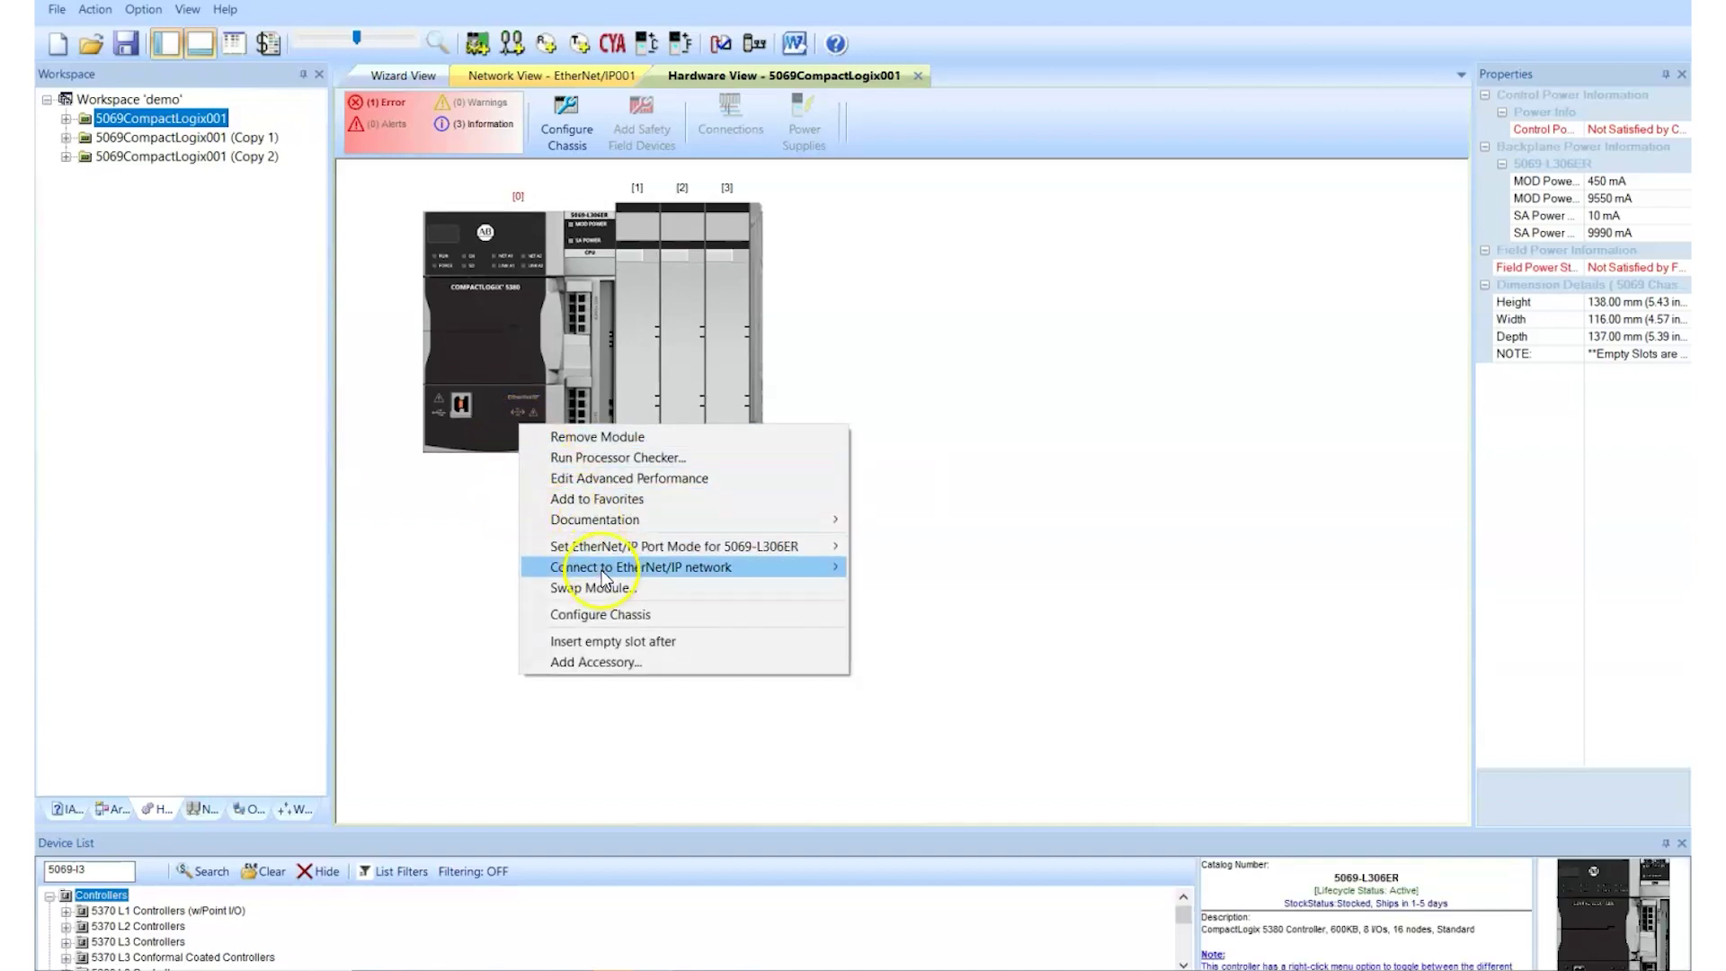
mouse_move(601, 569)
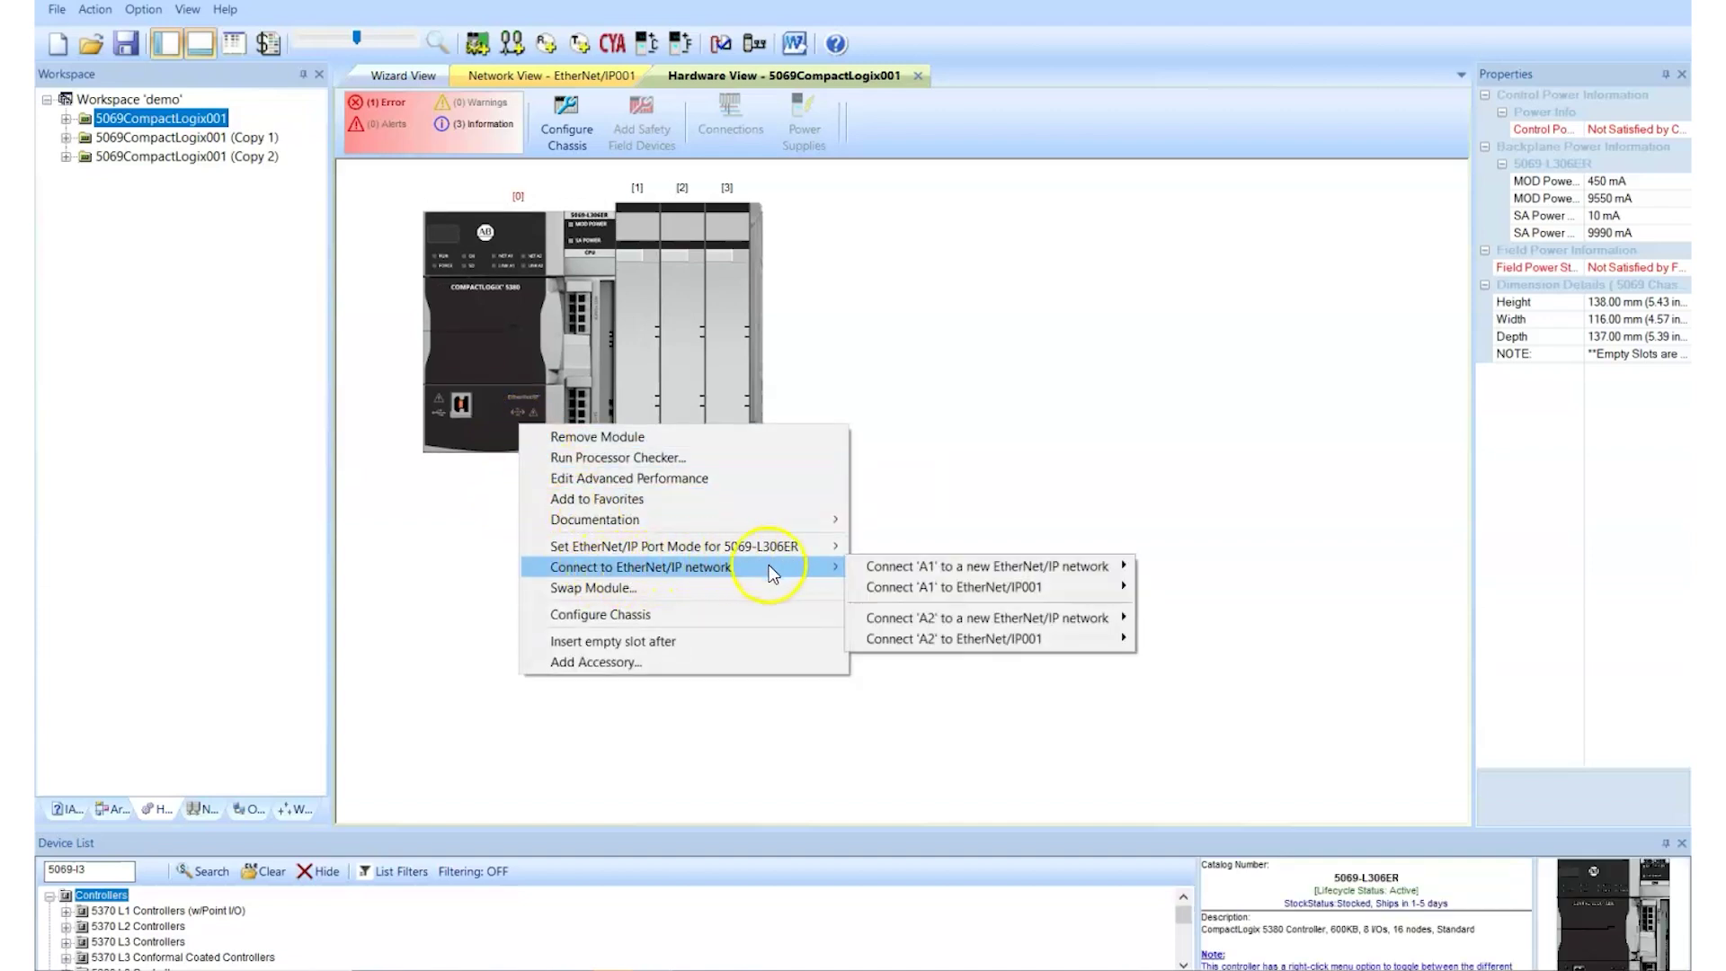
mouse_move(953, 642)
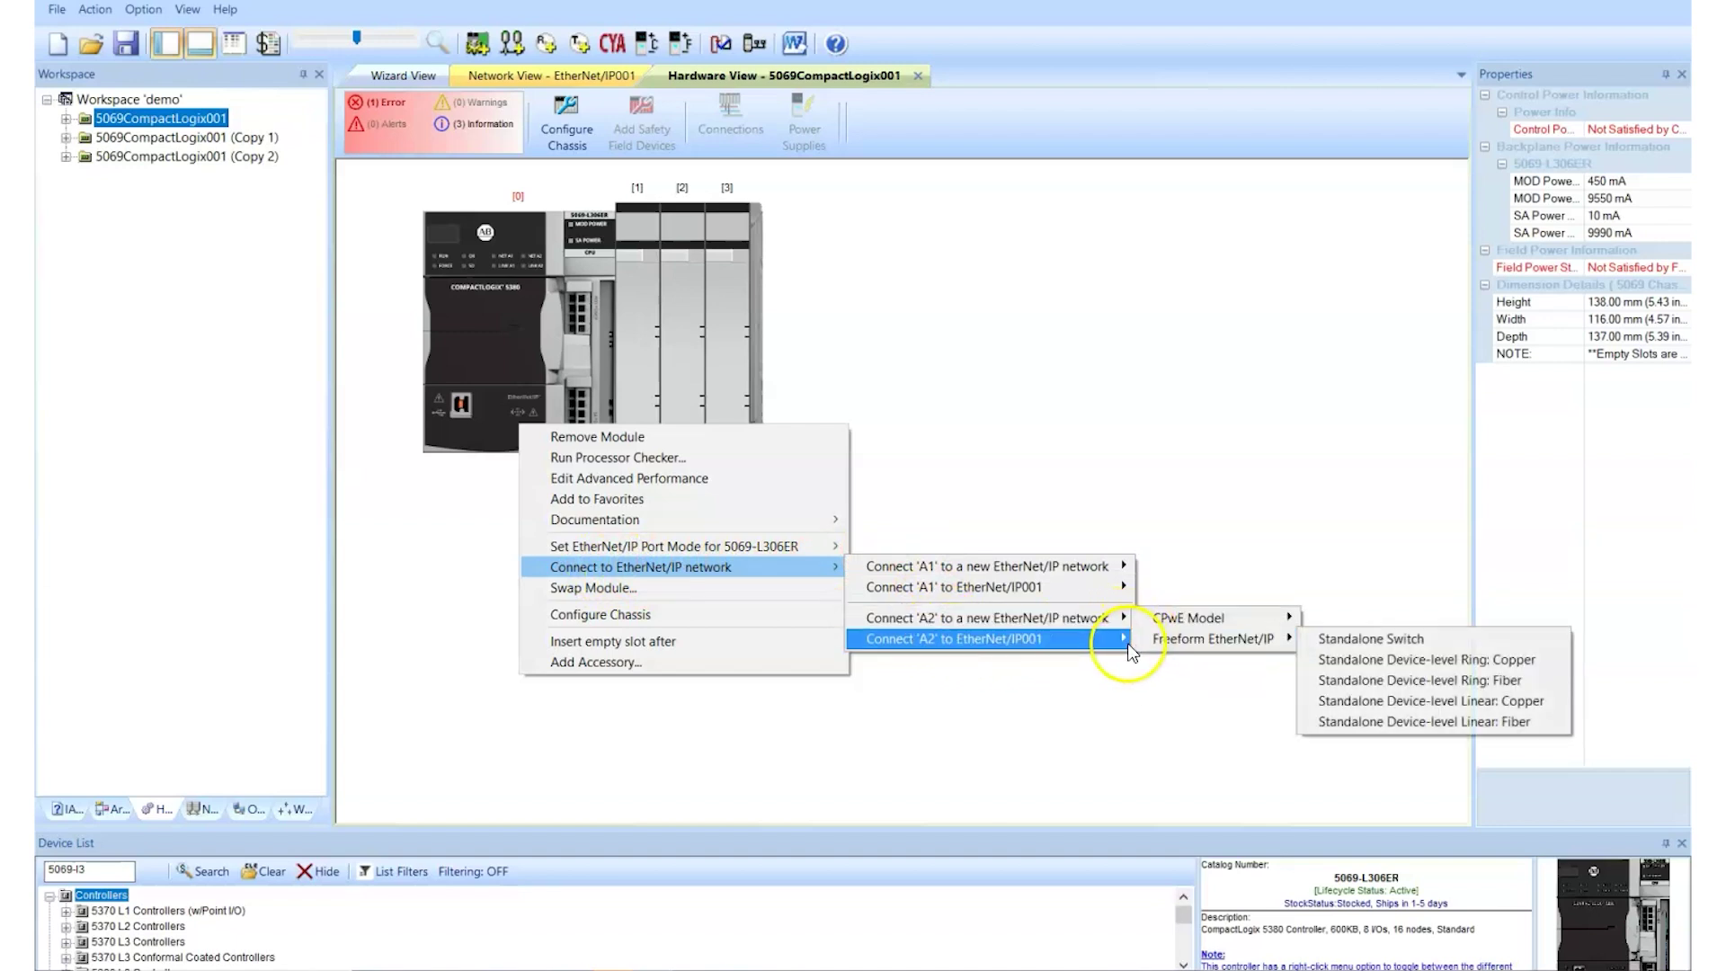
mouse_move(1169, 644)
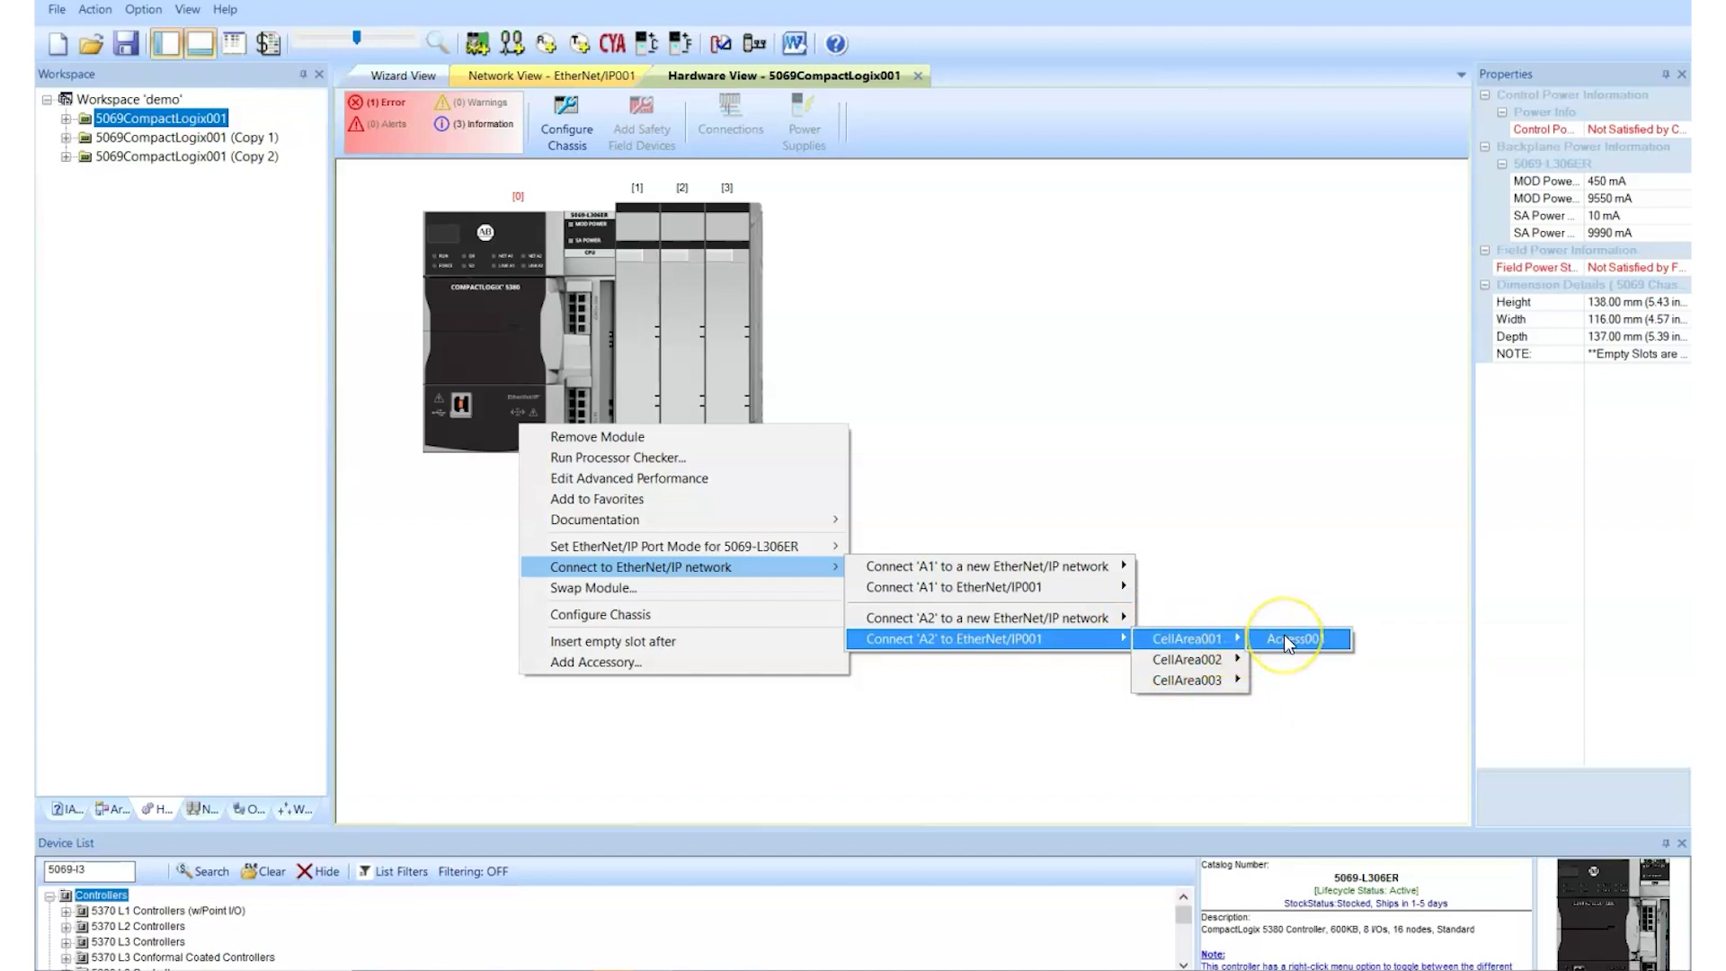
left_click(1283, 637)
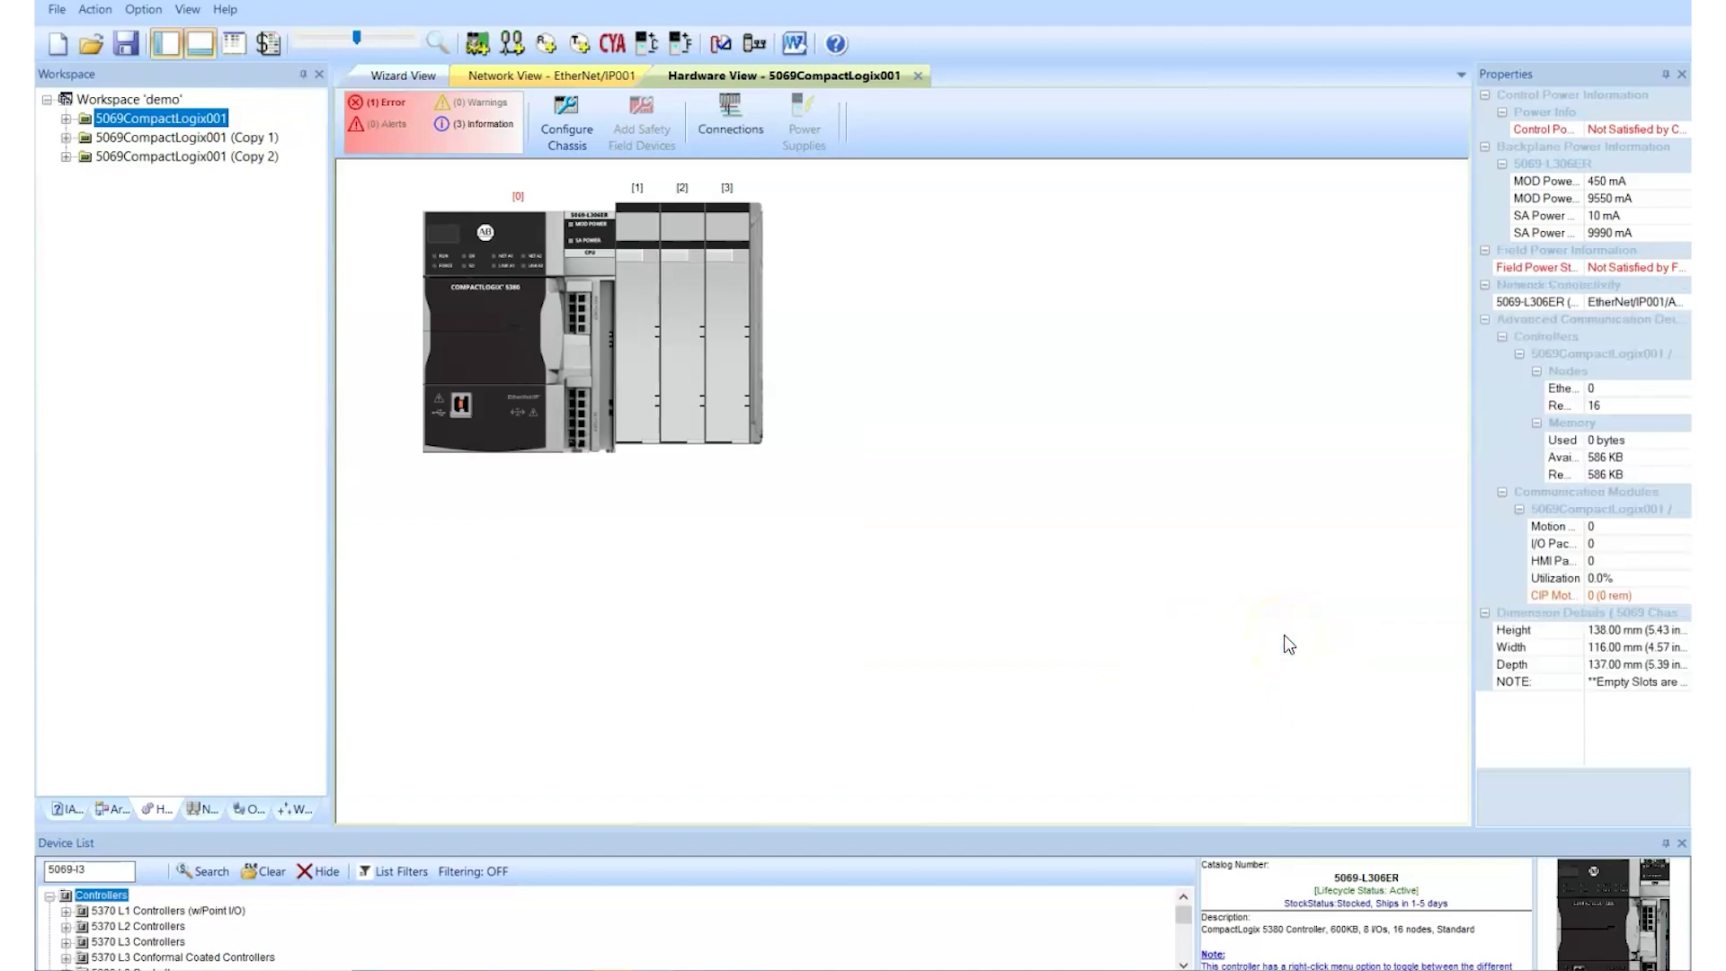
left_click(151, 138)
Step: Connect the Copy 1 controller's port A1 to Access002 in CellArea002
right_click(534, 422)
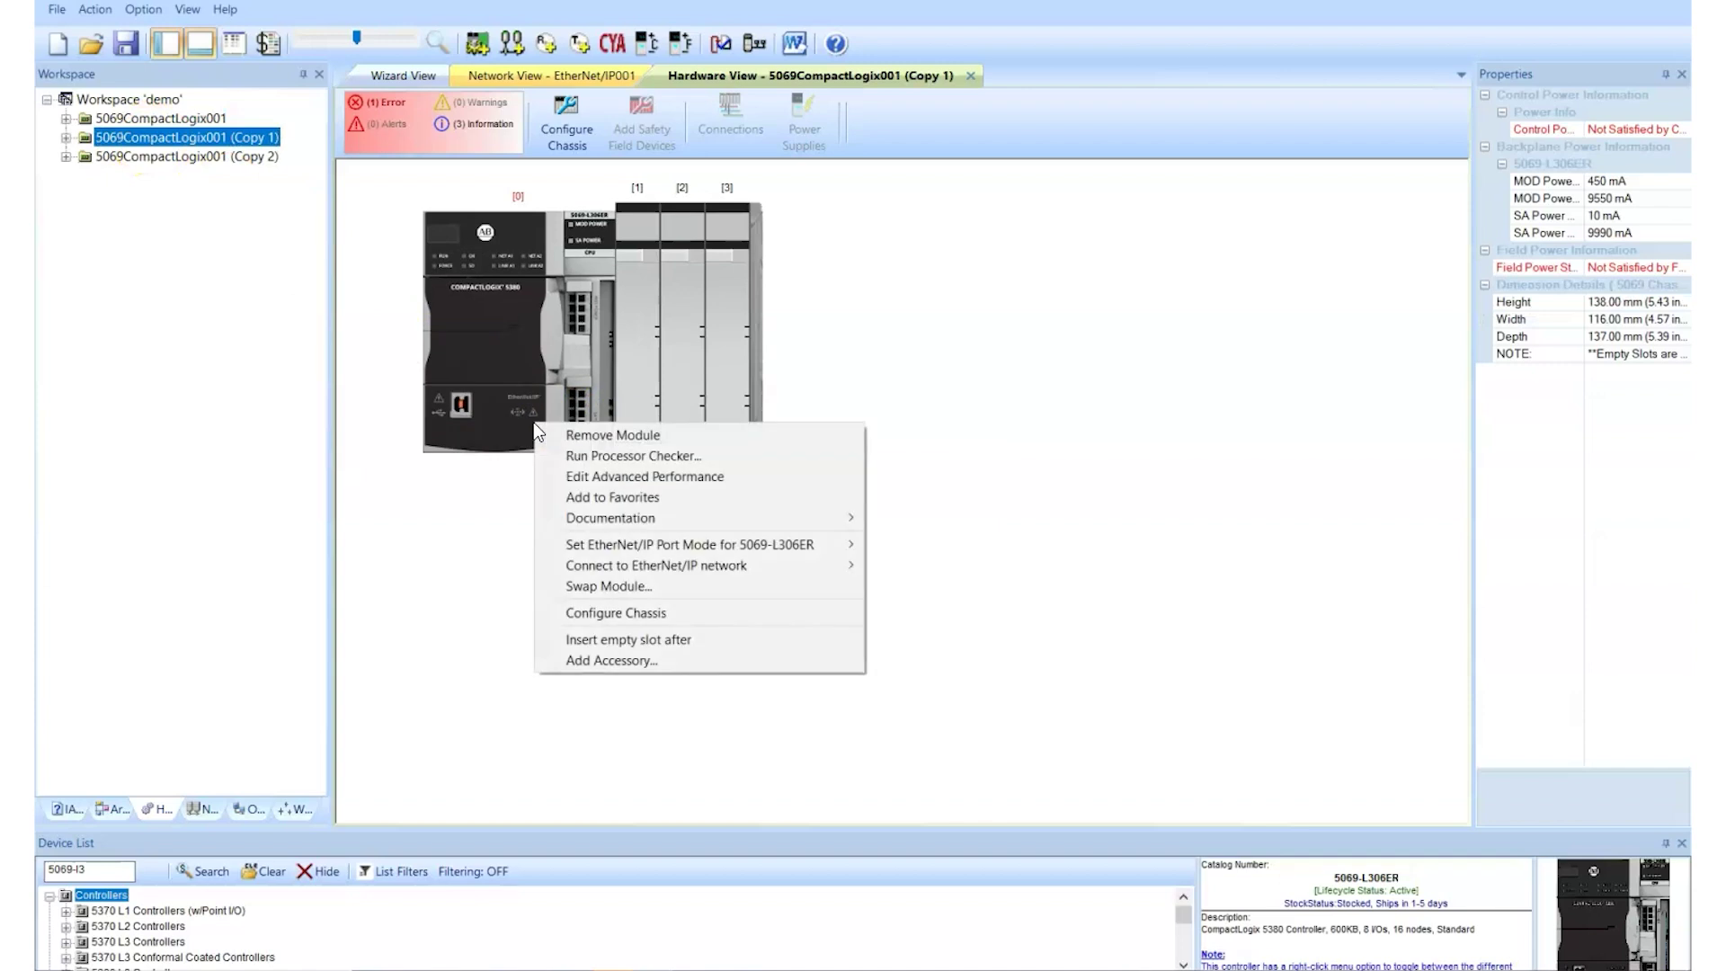
mouse_move(699, 567)
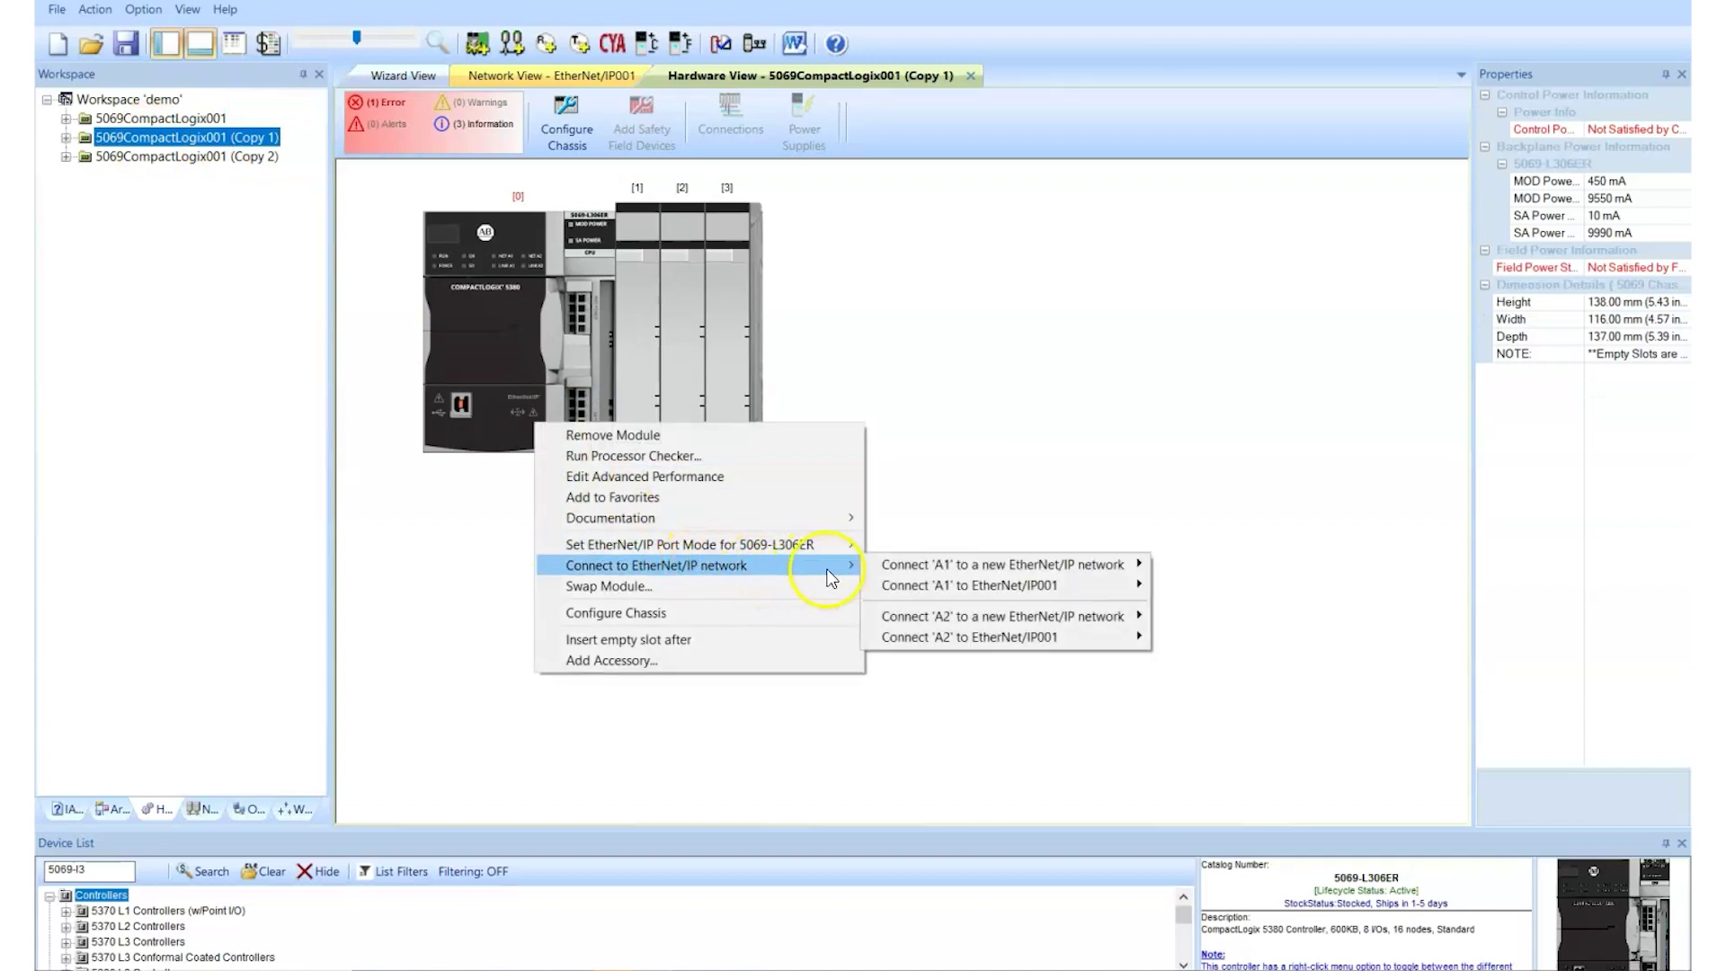
mouse_move(1083, 572)
mouse_move(1147, 586)
mouse_move(1204, 607)
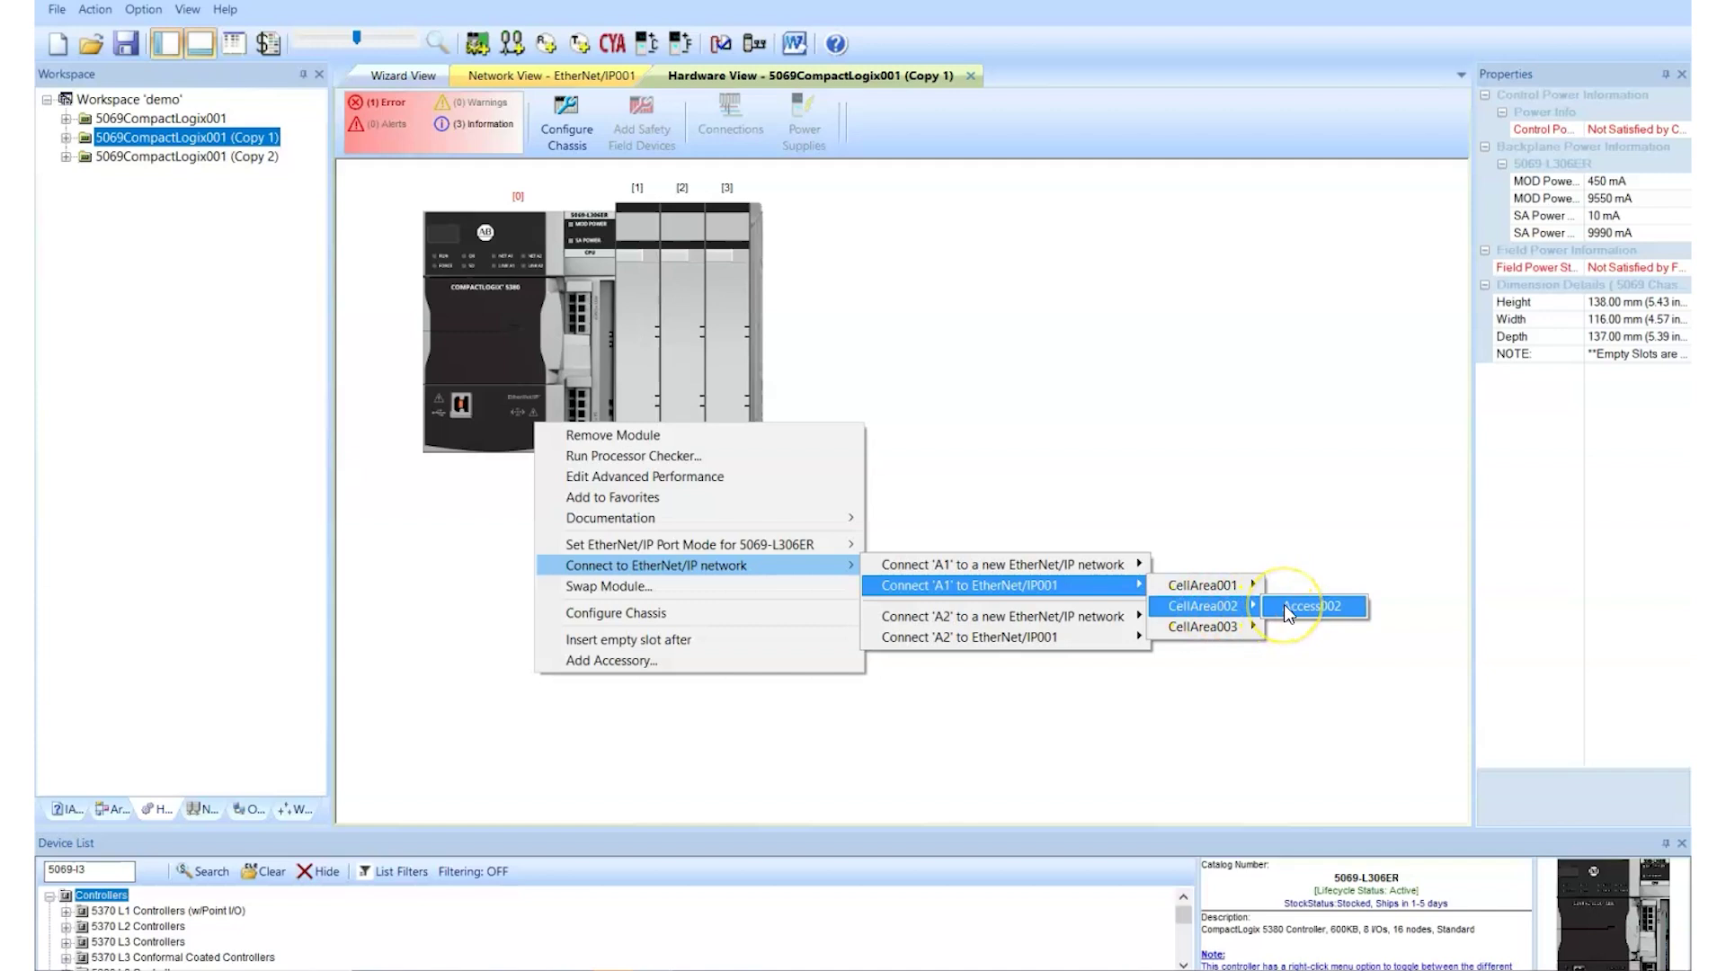
left_click(1314, 606)
Step: Connect the Copy 2 controller's port A1 to Access003 in CellArea003
left_click(184, 157)
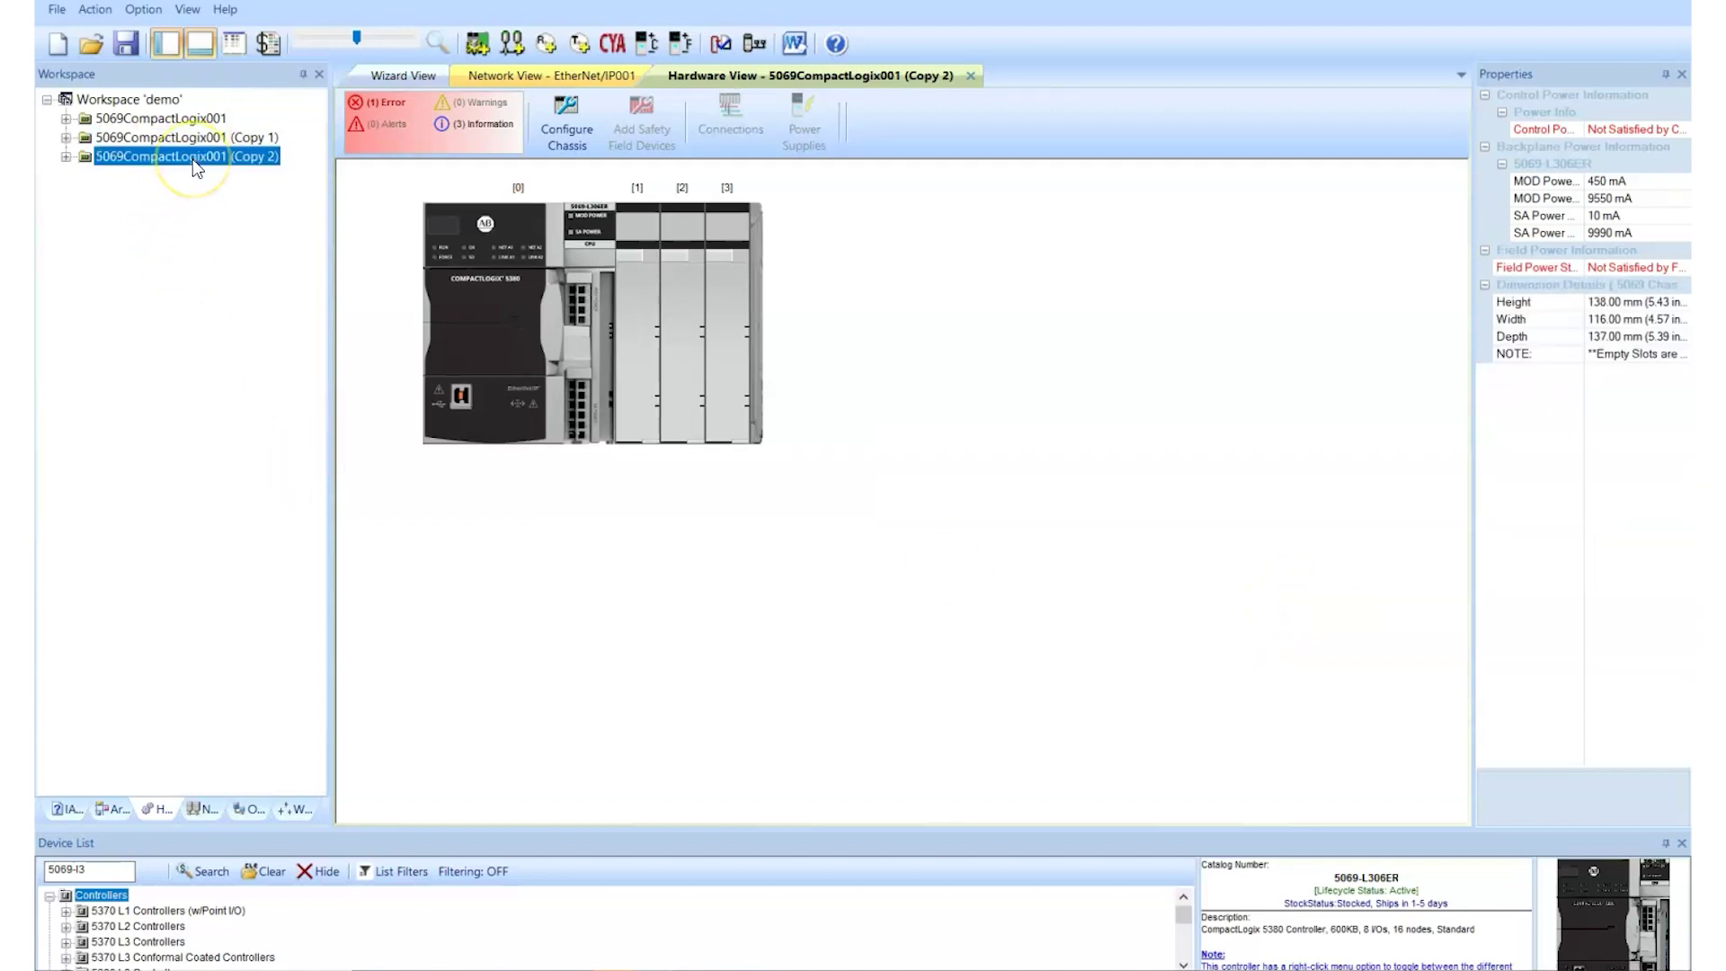
right_click(525, 379)
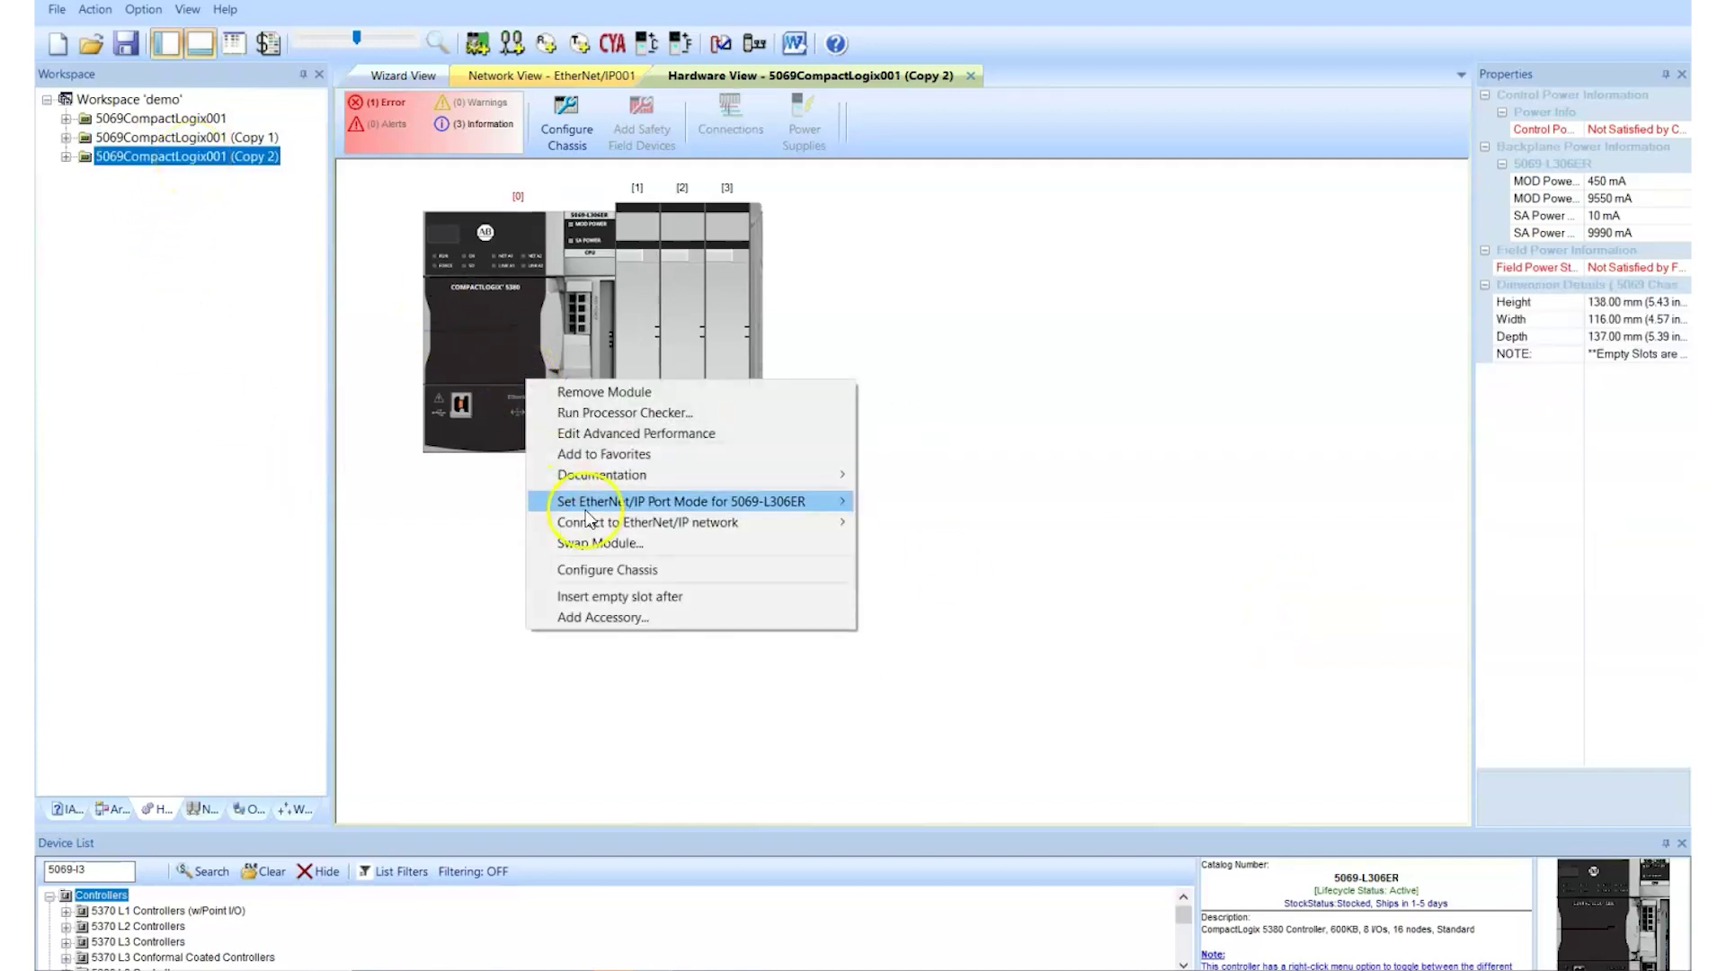
mouse_move(730, 530)
mouse_move(1034, 542)
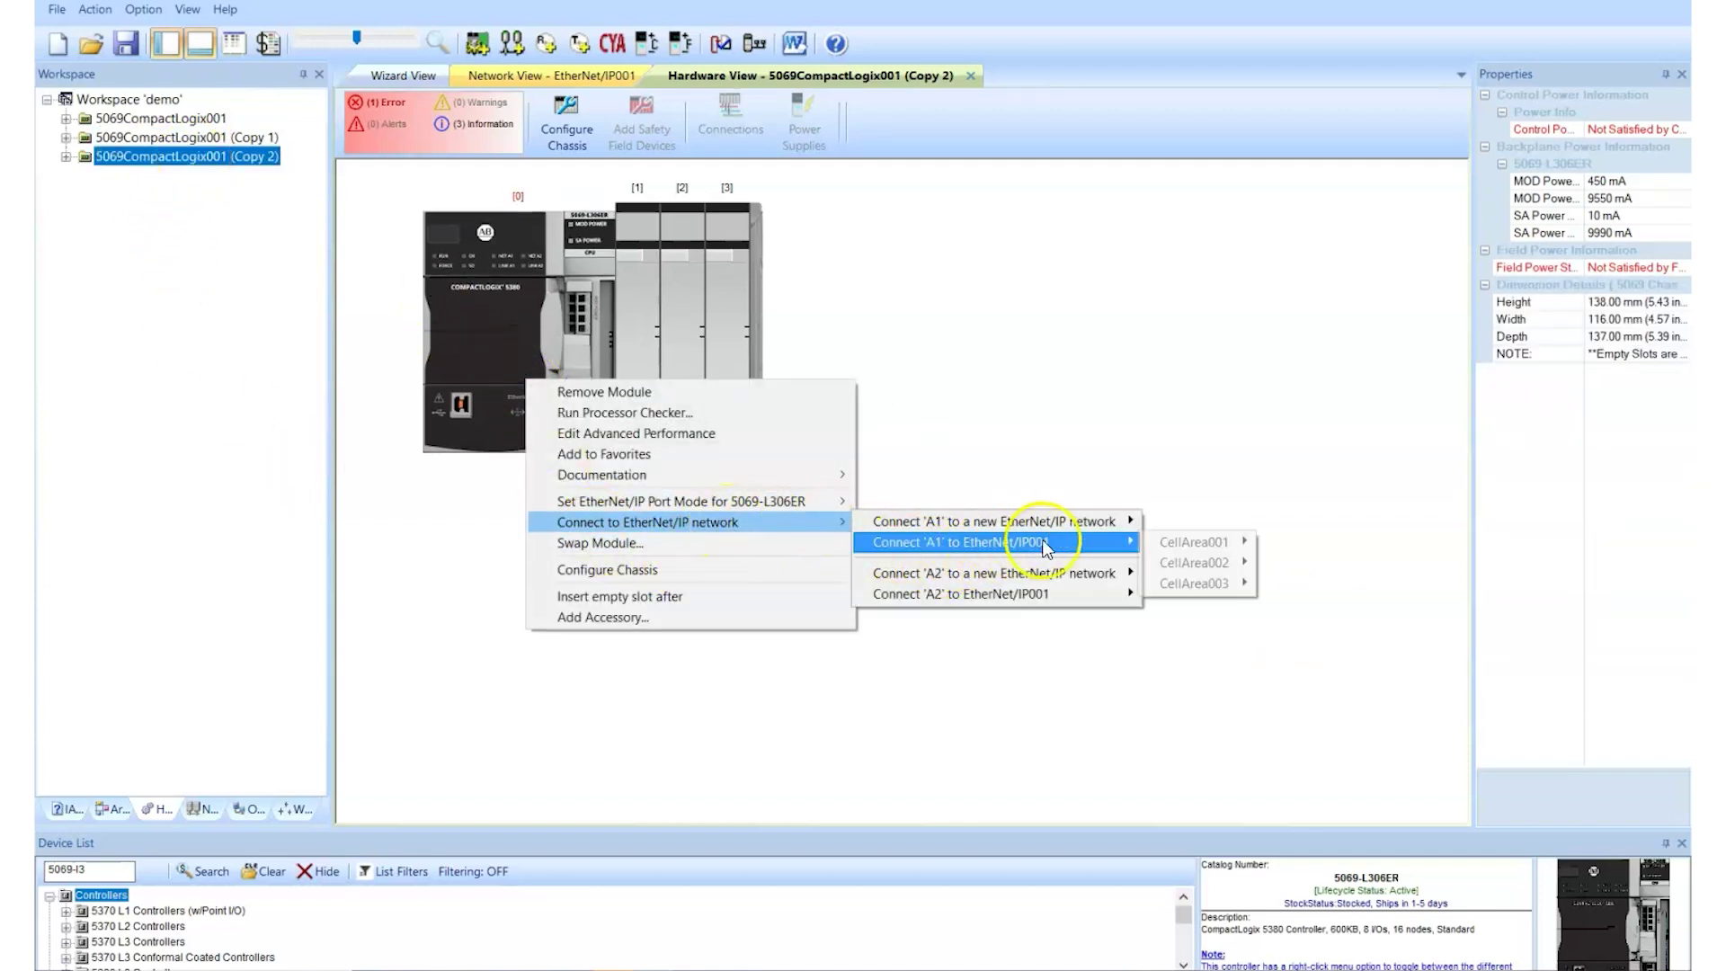
mouse_move(1209, 589)
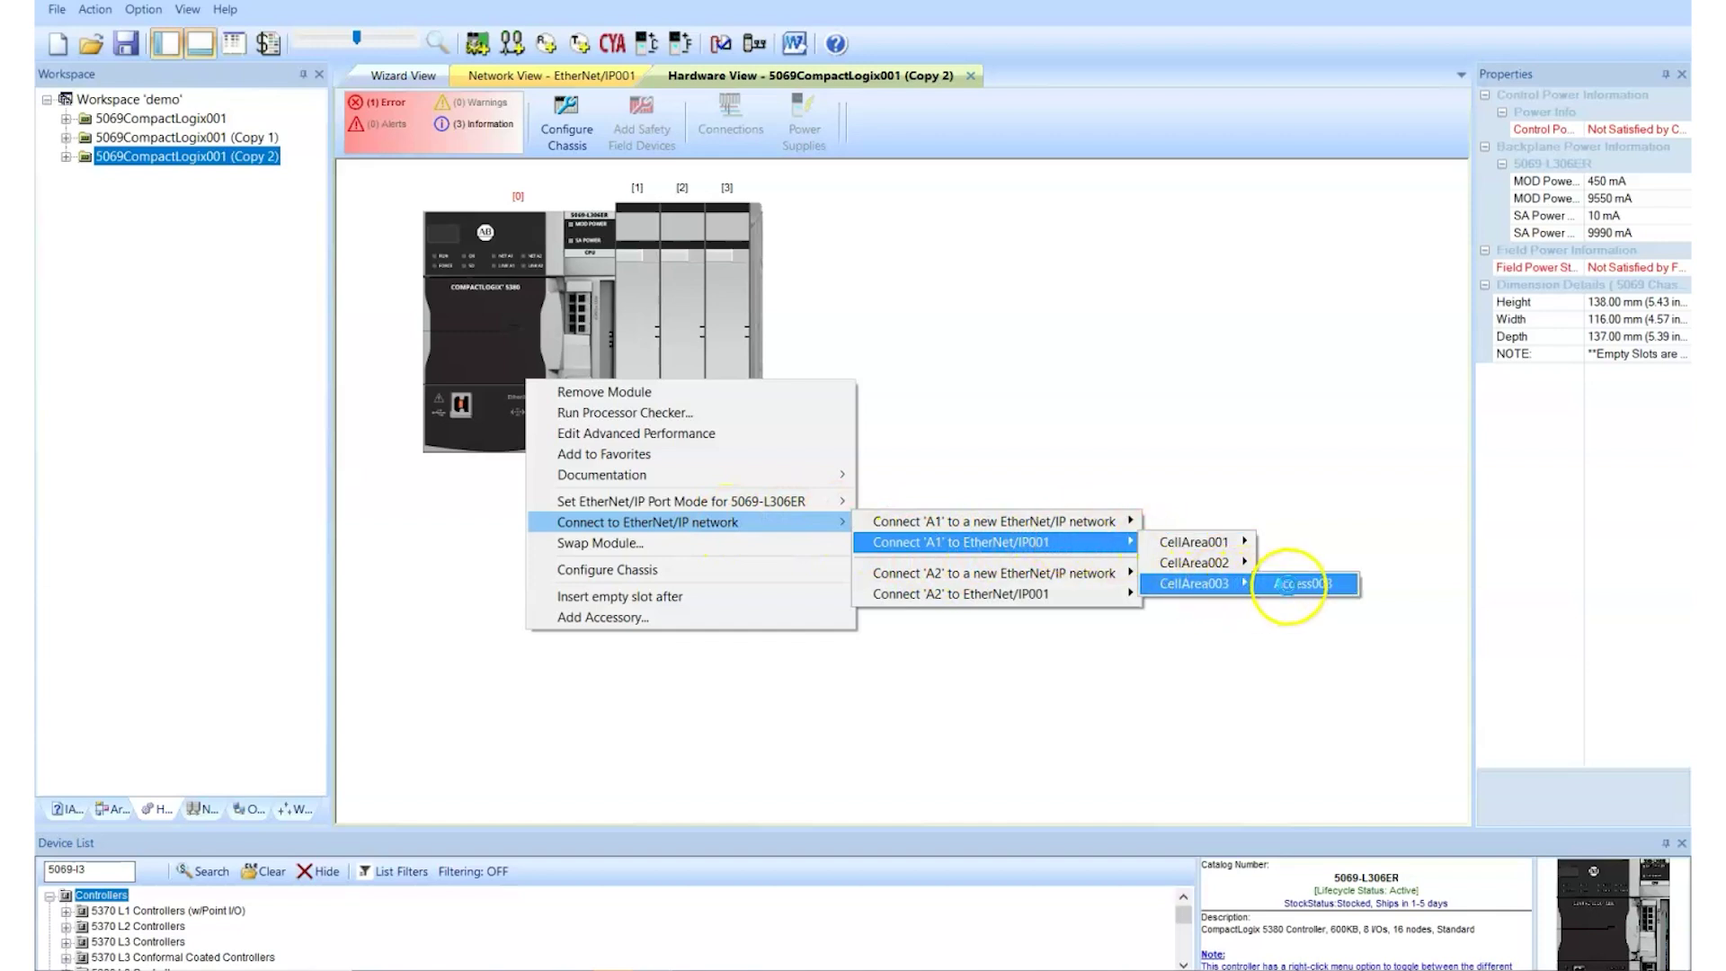
left_click(1293, 583)
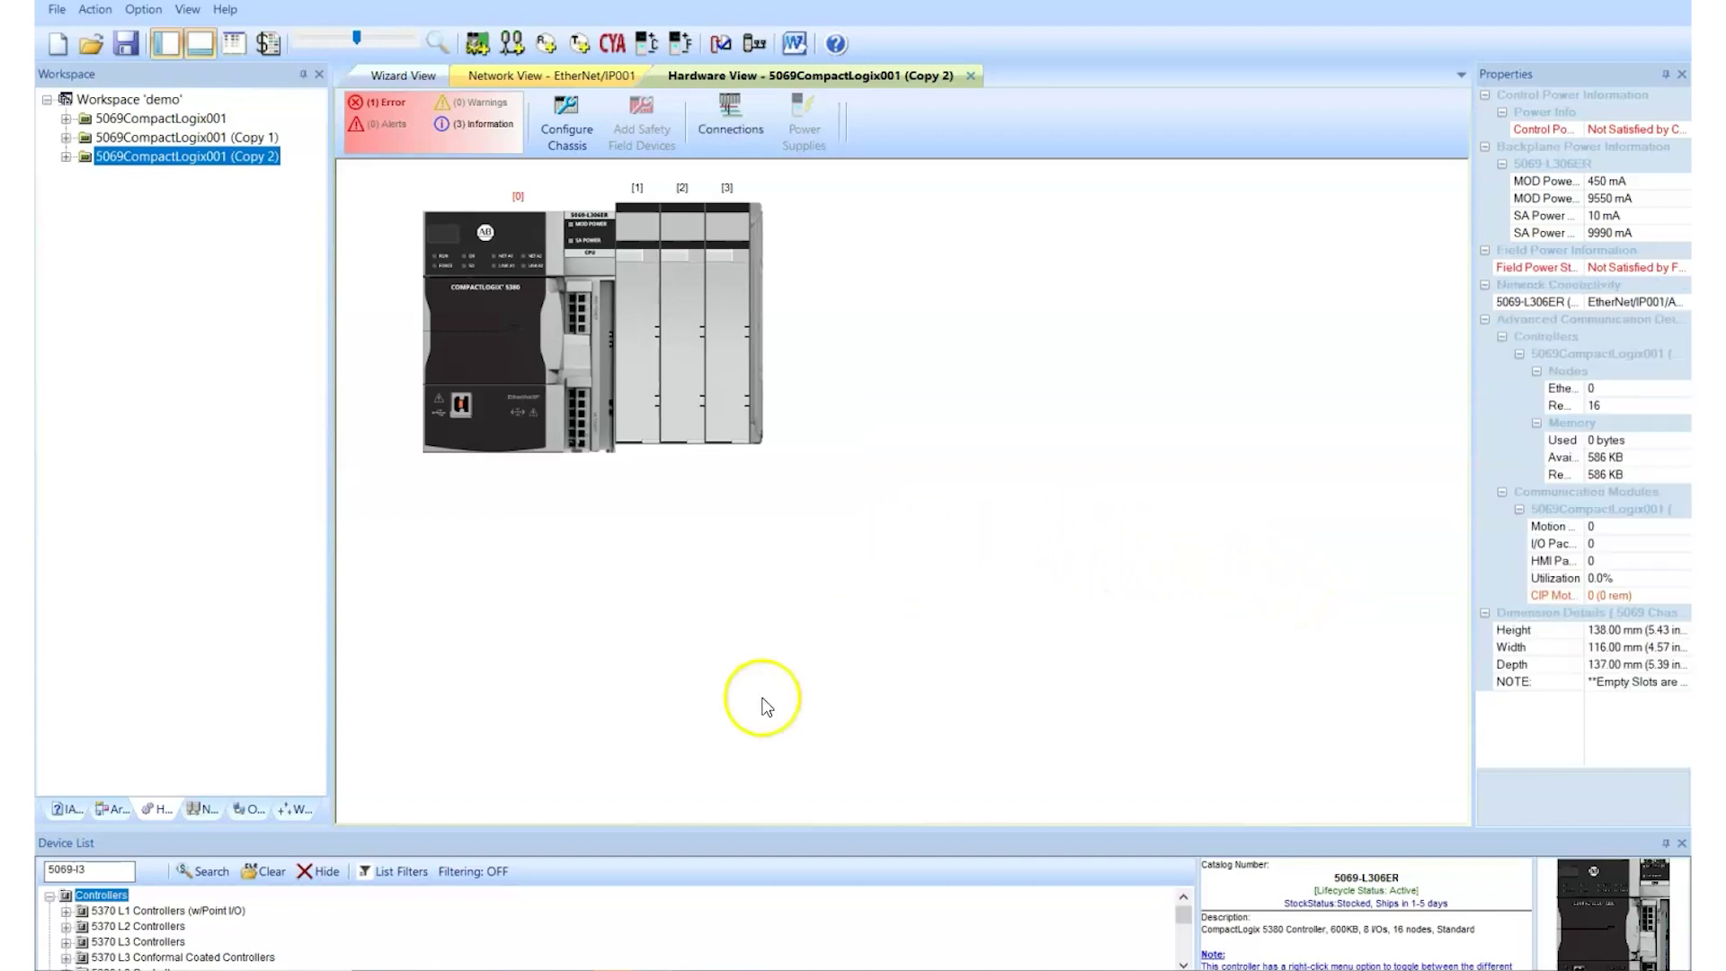
Step: In the network diagram, move the CellArea001, CellArea002 and CellArea003 controllers beneath their access switches
left_click(203, 810)
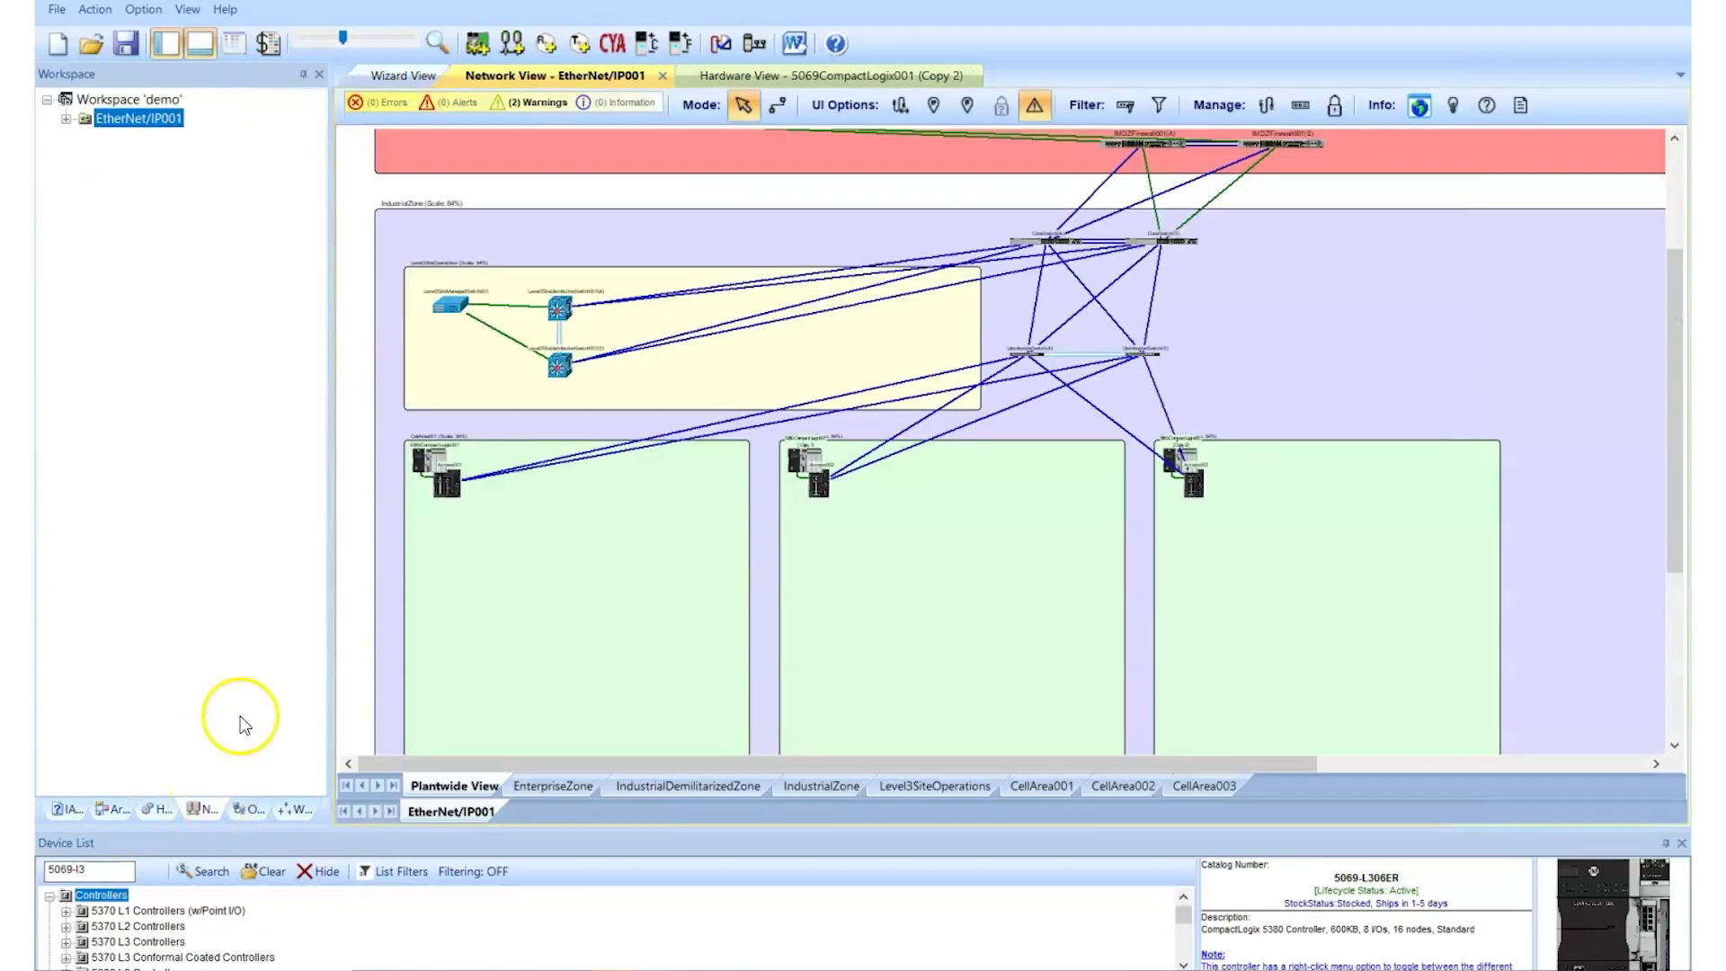
left_click(434, 464)
left_click_drag(434, 463, 525, 597)
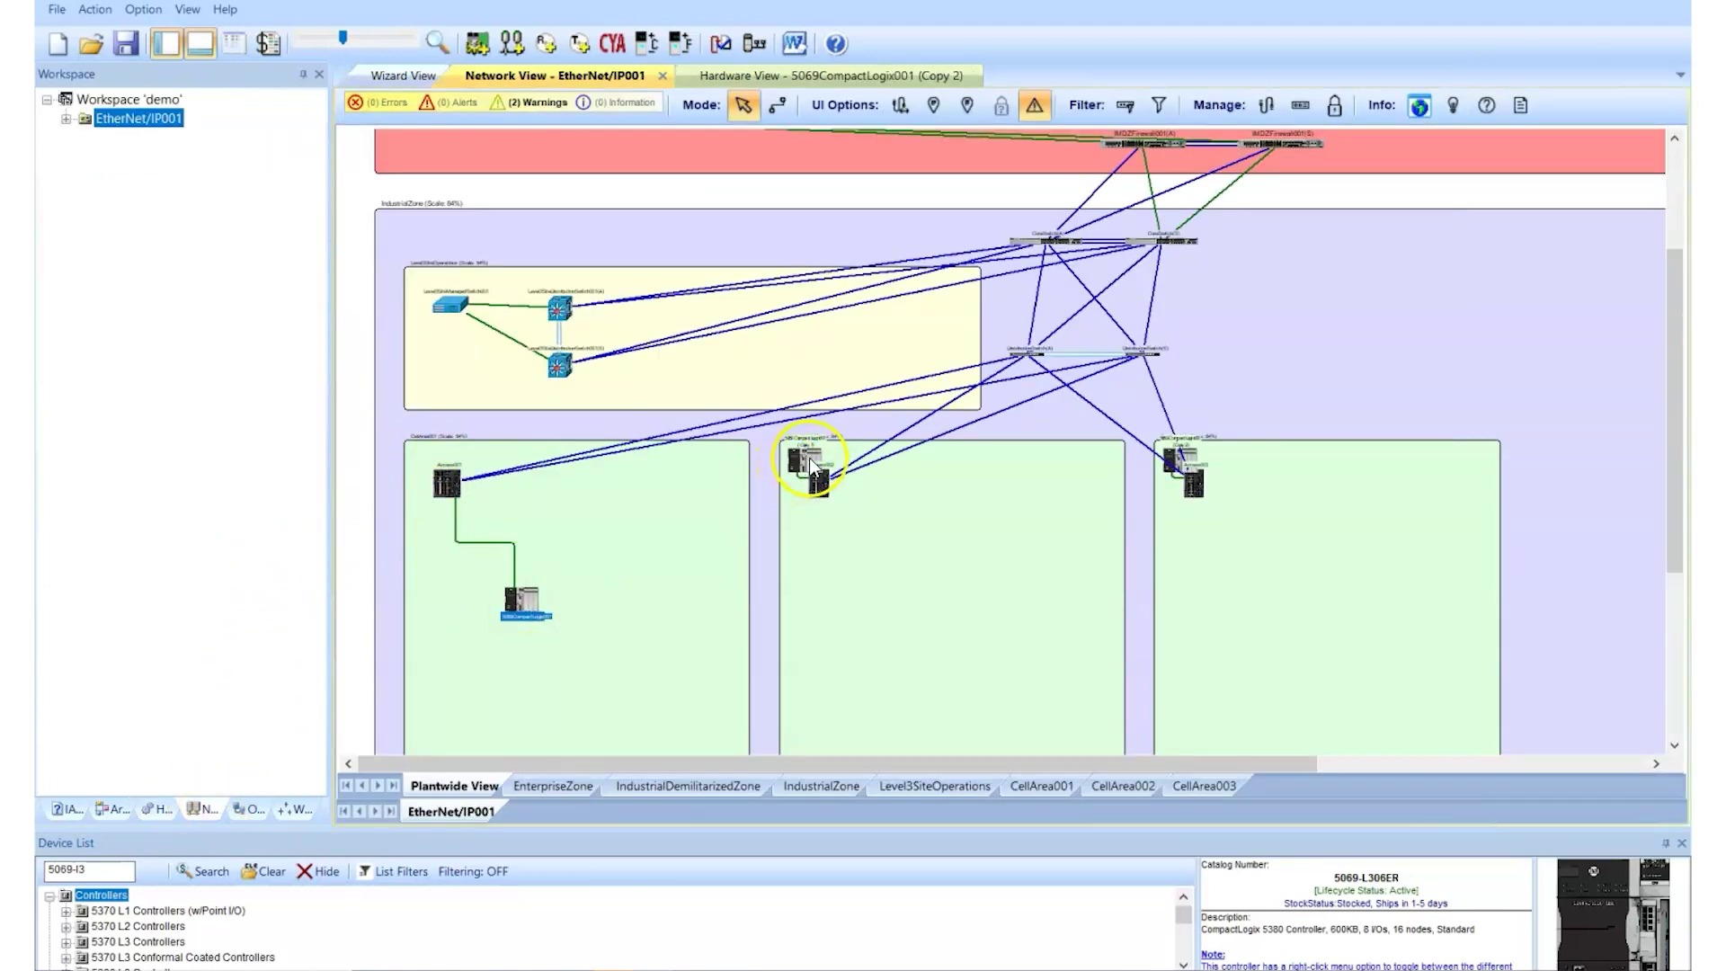
left_click_drag(809, 462, 915, 604)
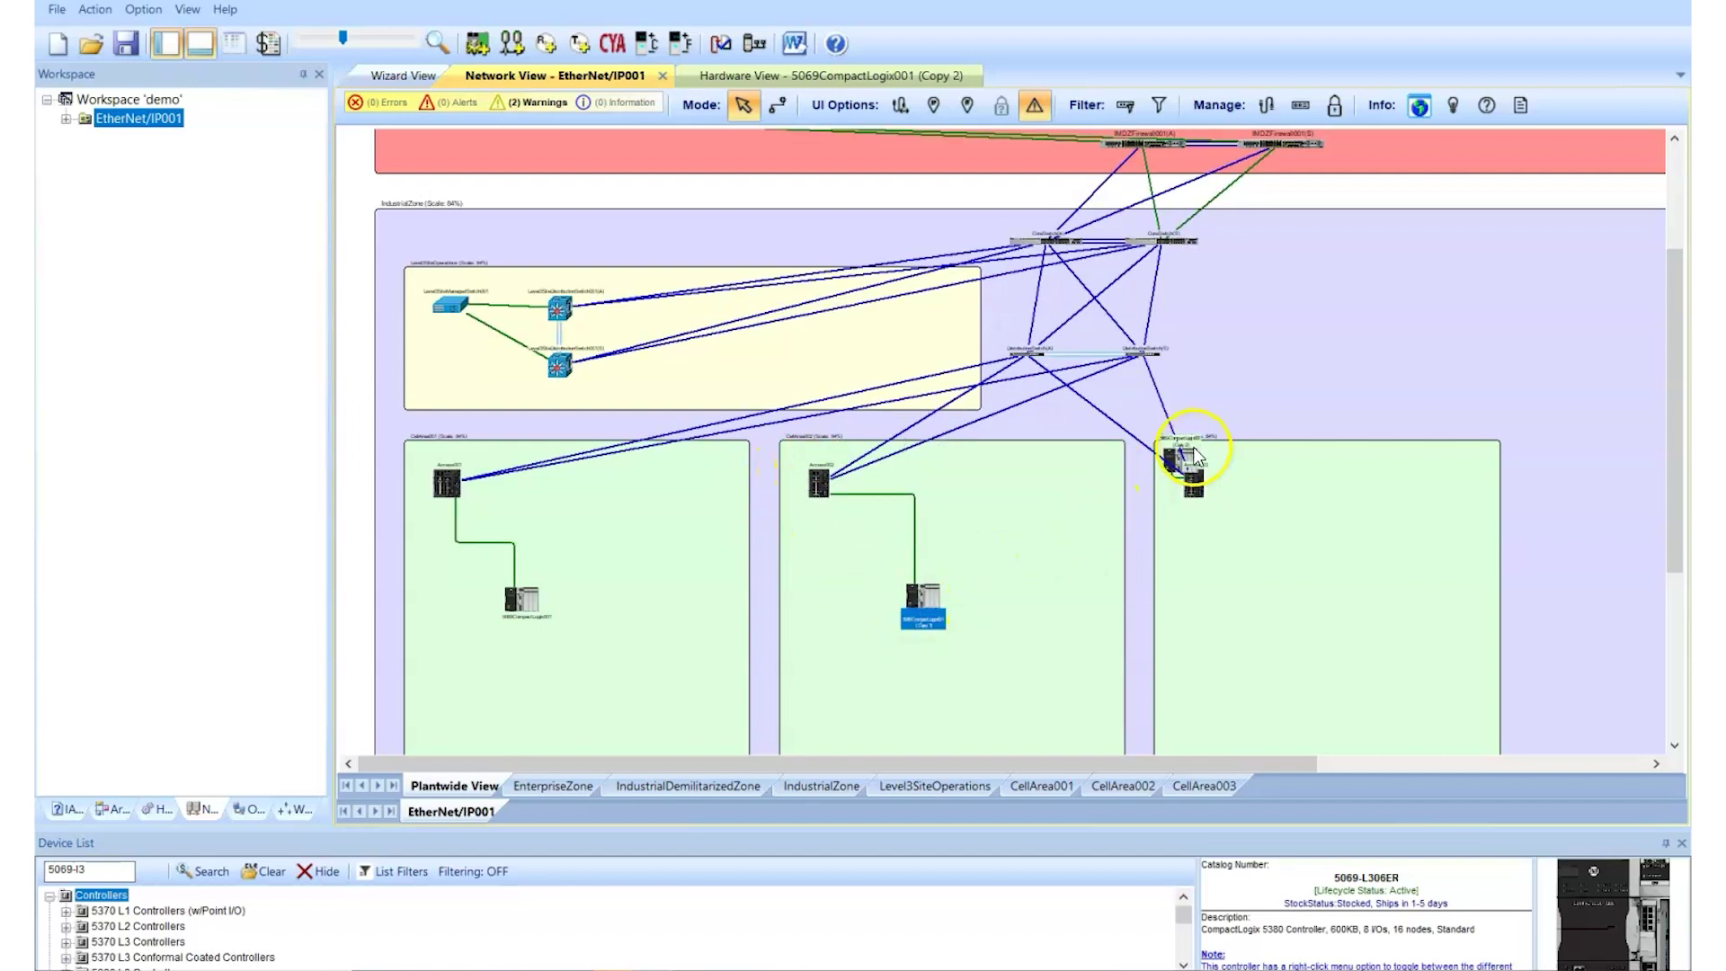
left_click_drag(1193, 461, 1309, 580)
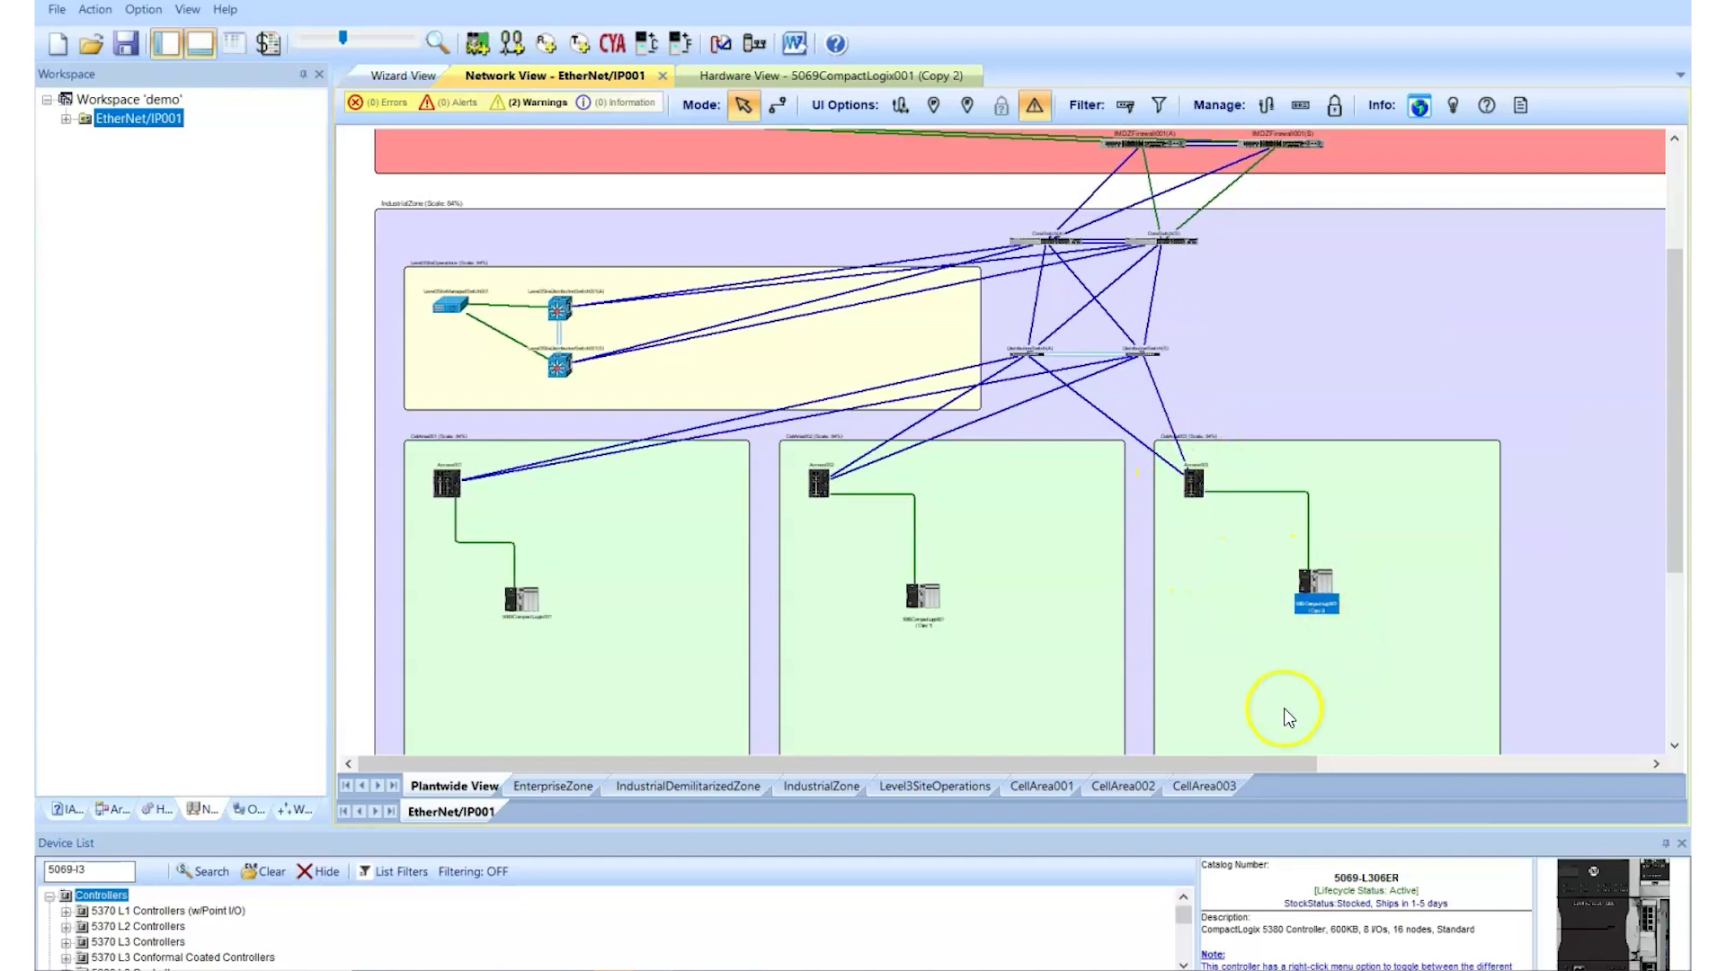